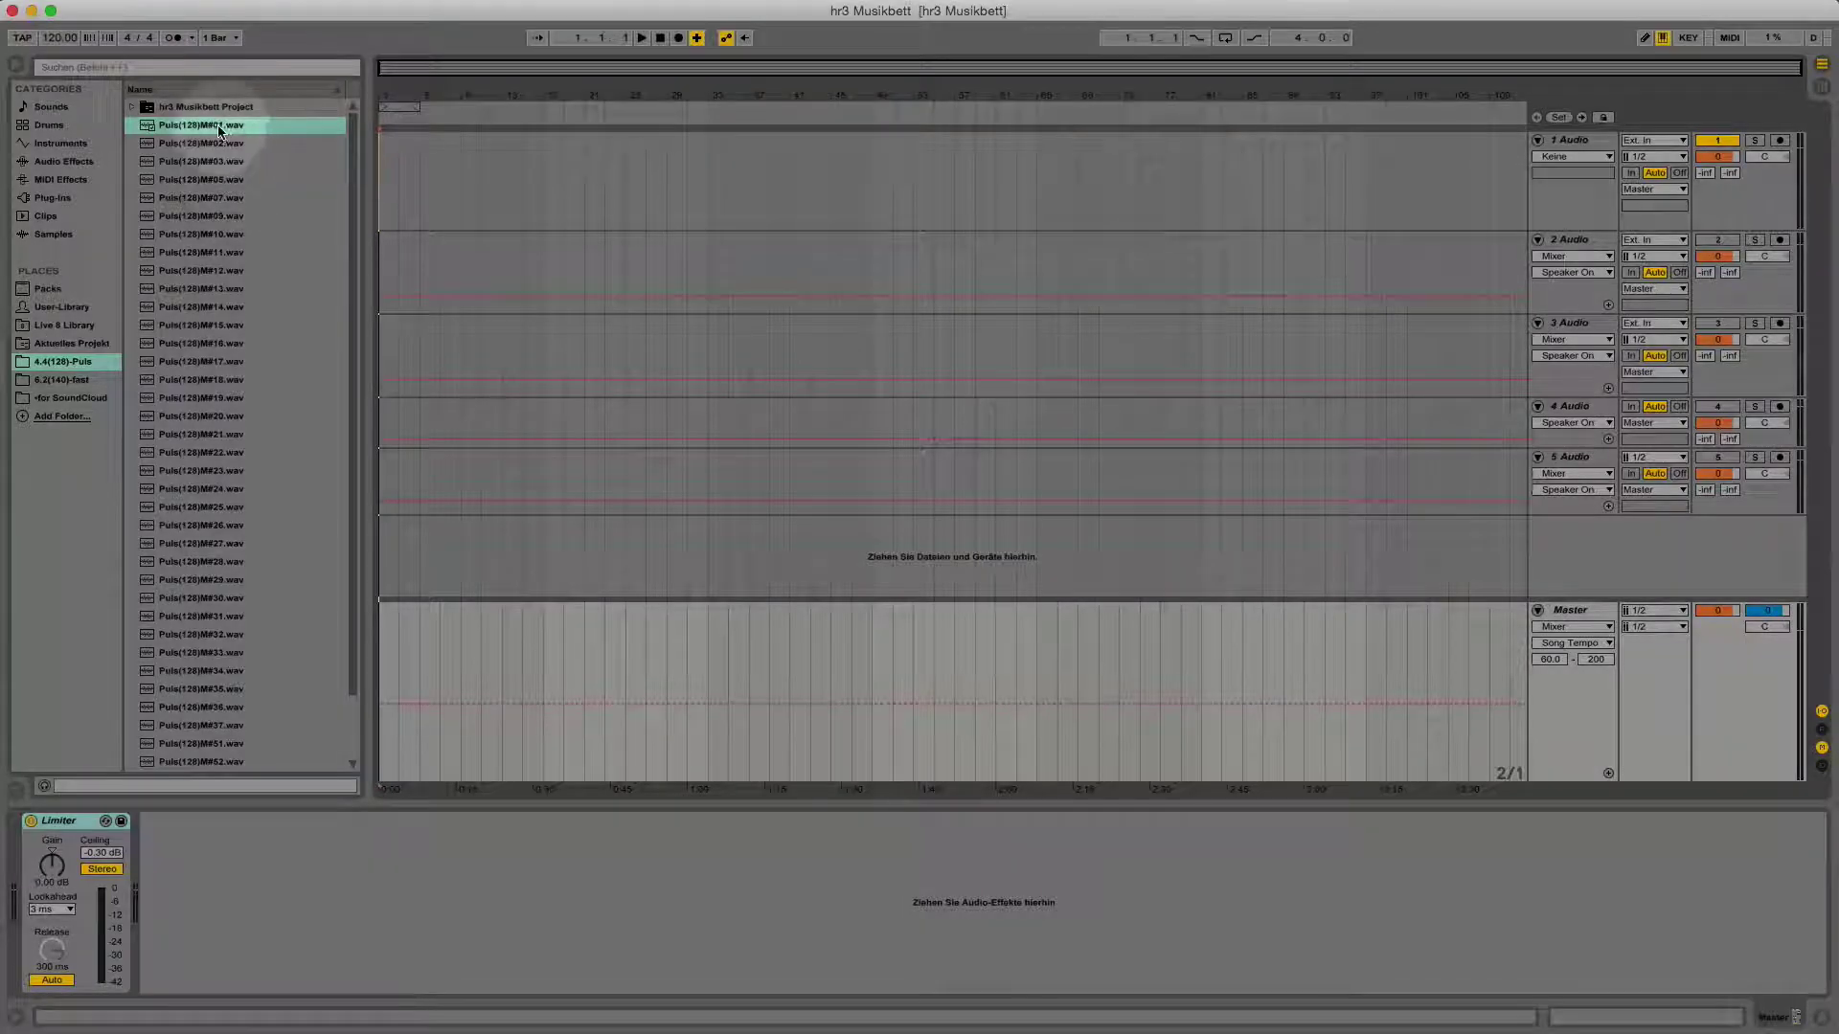
- Add Puls(128)M#01.wav to the first audio track and set the project tempo to 128 BPM
{"action": "left_click_drag", "start_coordinate": [197, 130], "coordinate": [577, 158]}
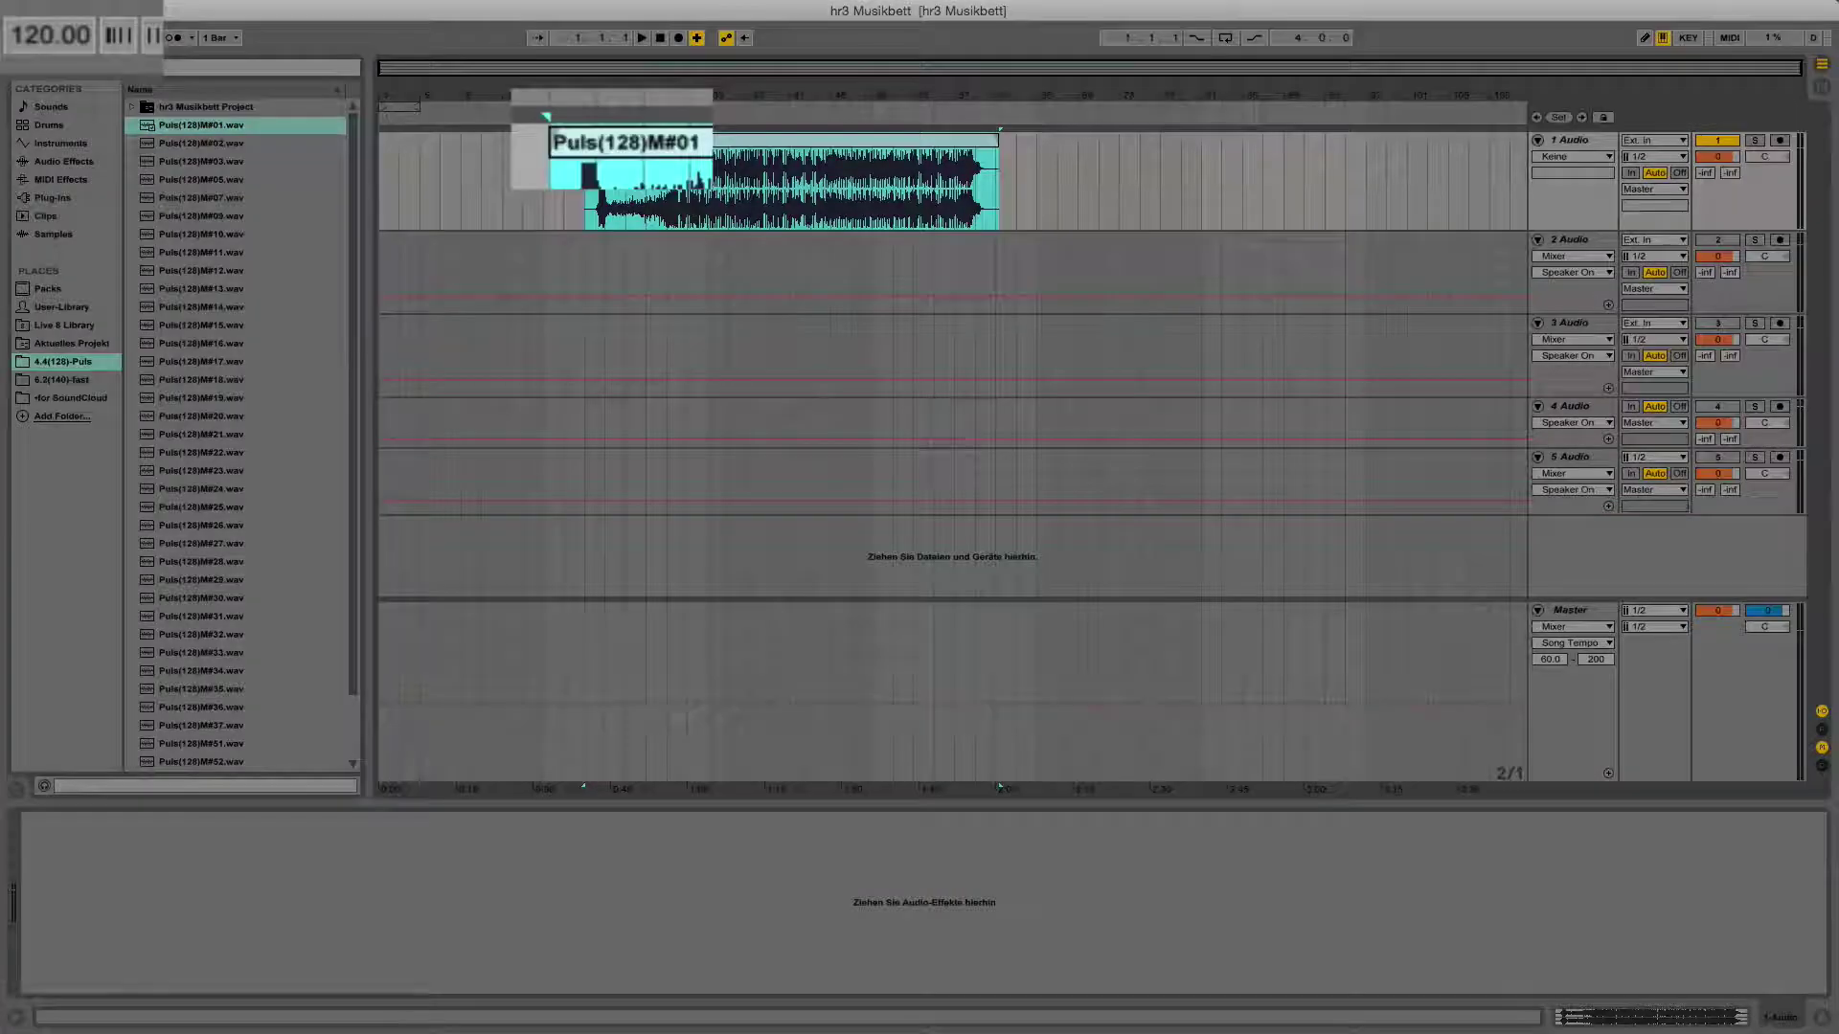
{"action": "double_click", "coordinate": [606, 140]}
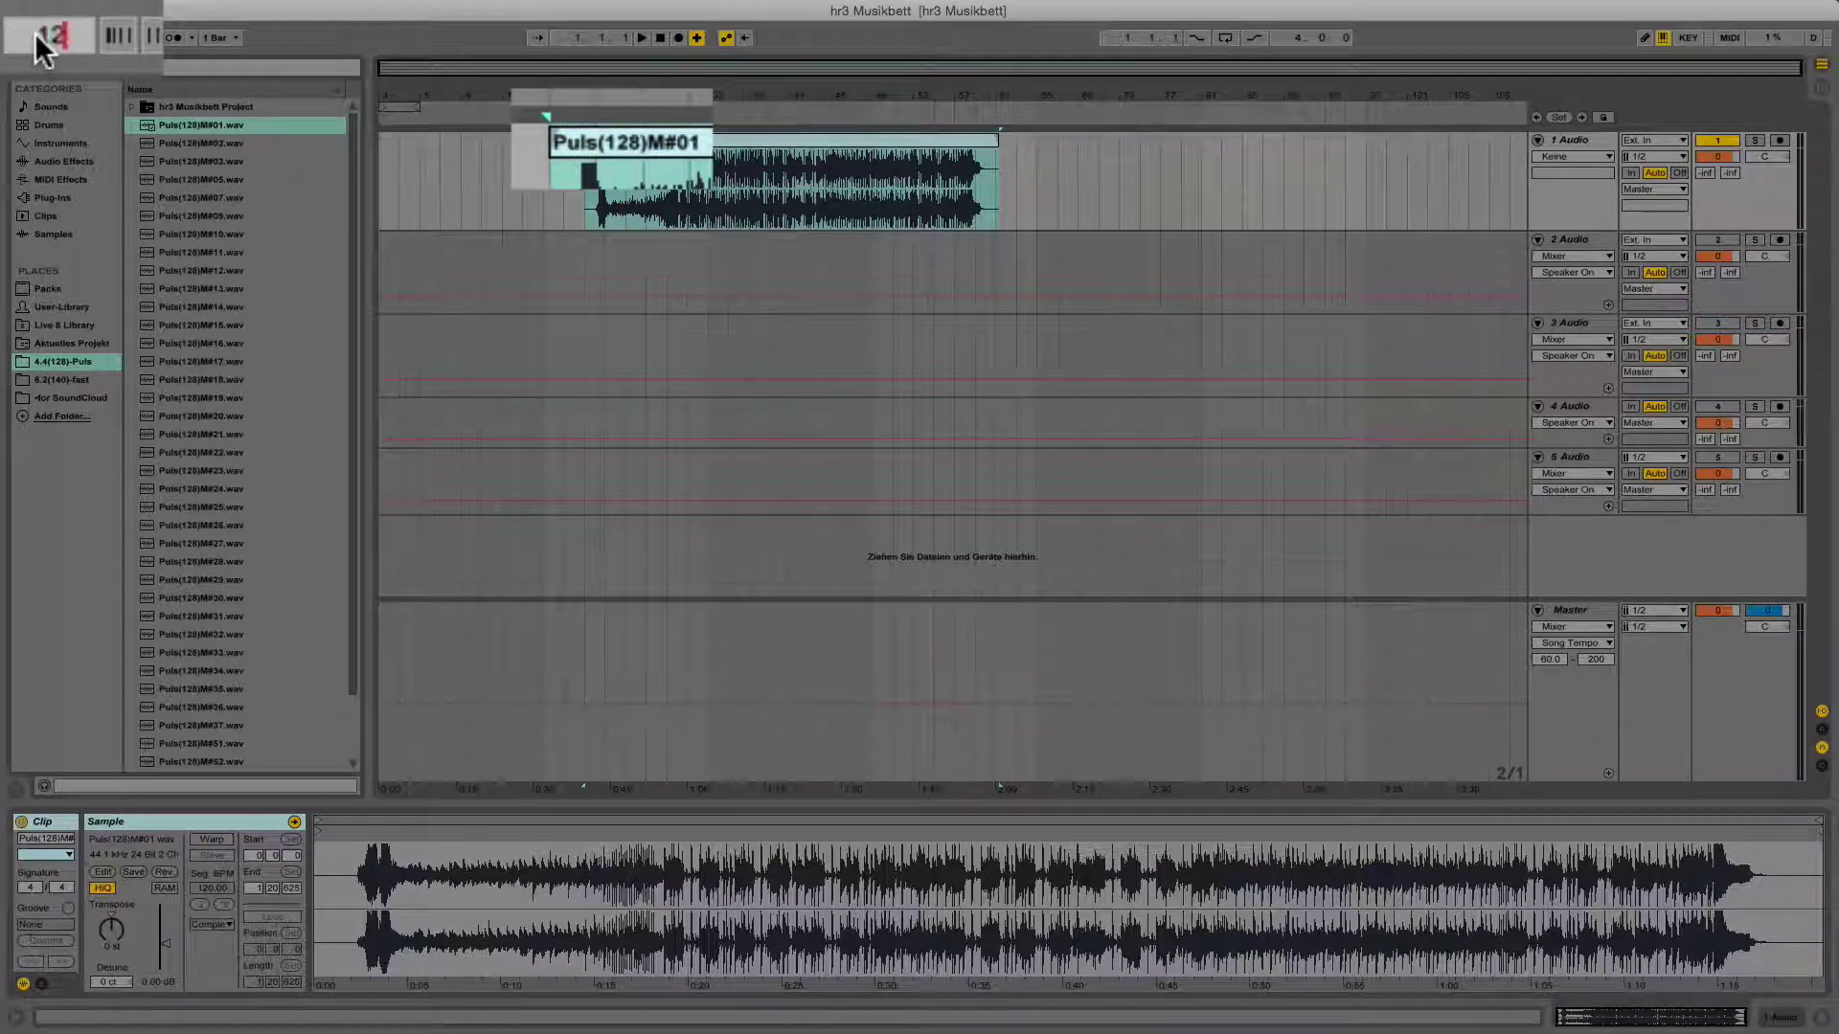
{"action": "key", "text": "Return"}
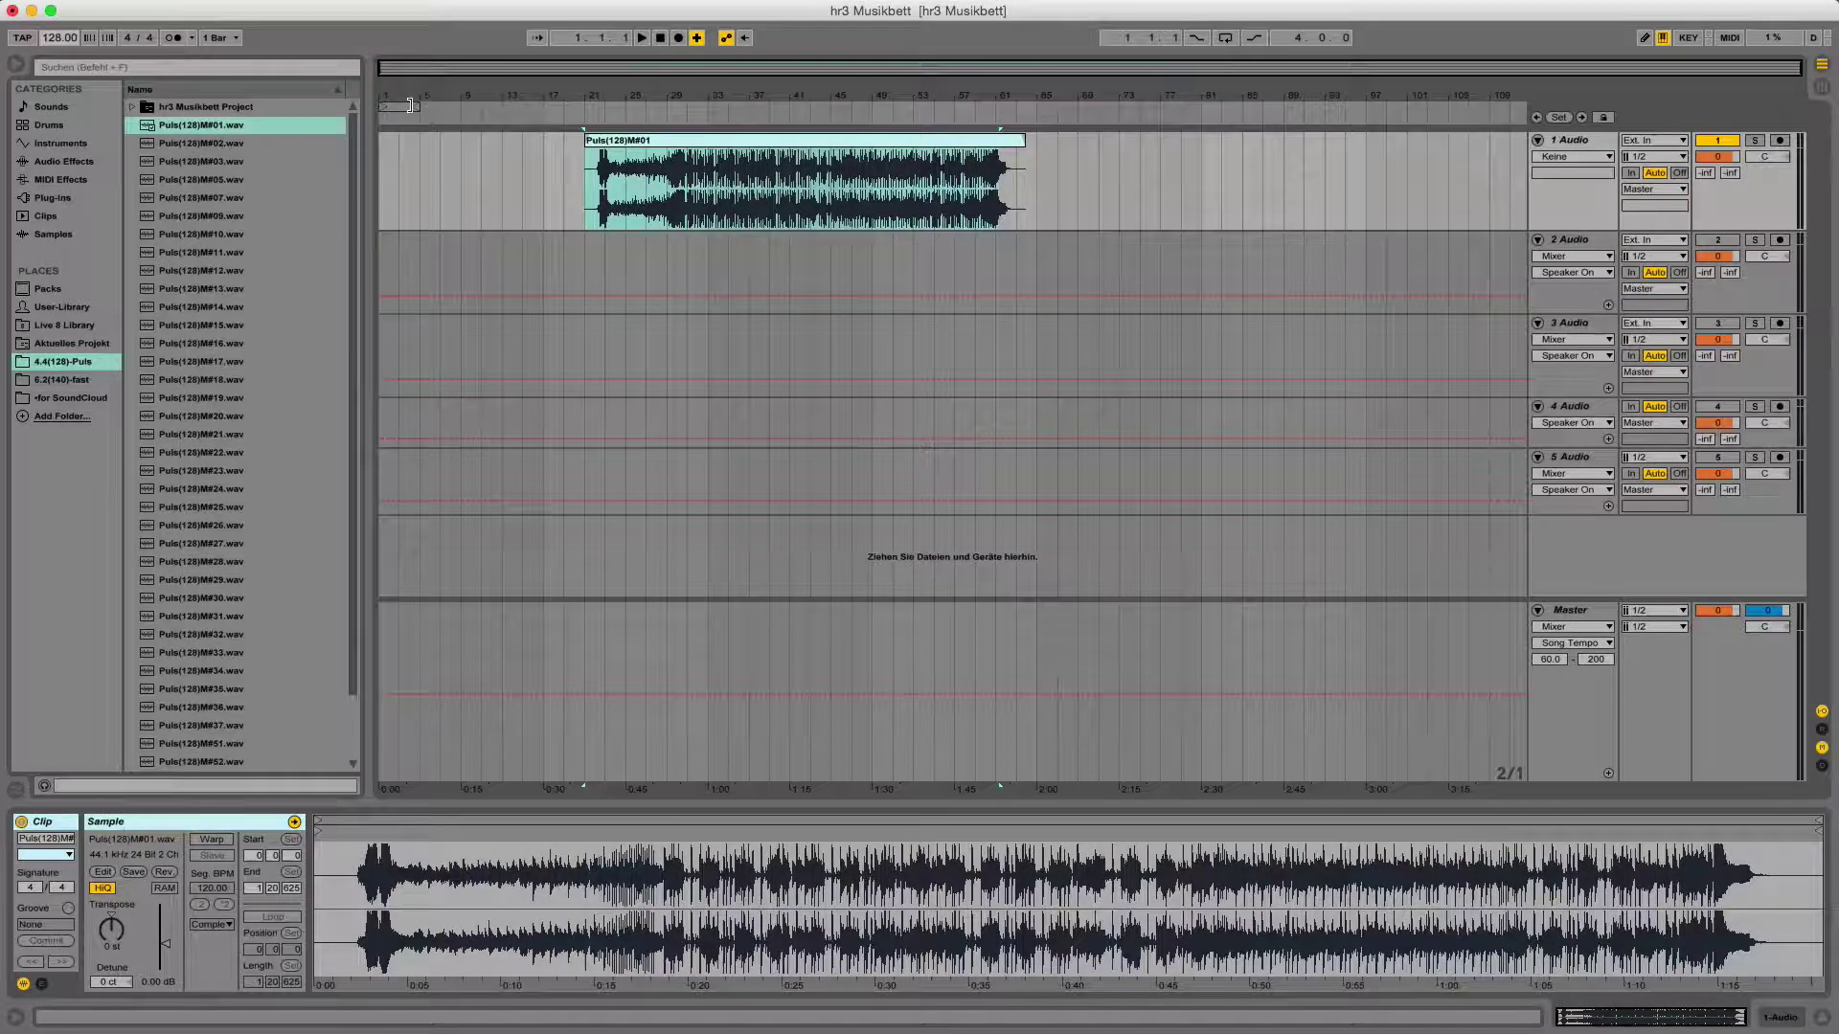
- Set a 16-bar loop range starting at bar 31 and split the M#01 clip at both of its ends
{"action": "left_click_drag", "start_coordinate": [410, 105], "coordinate": [536, 111]}
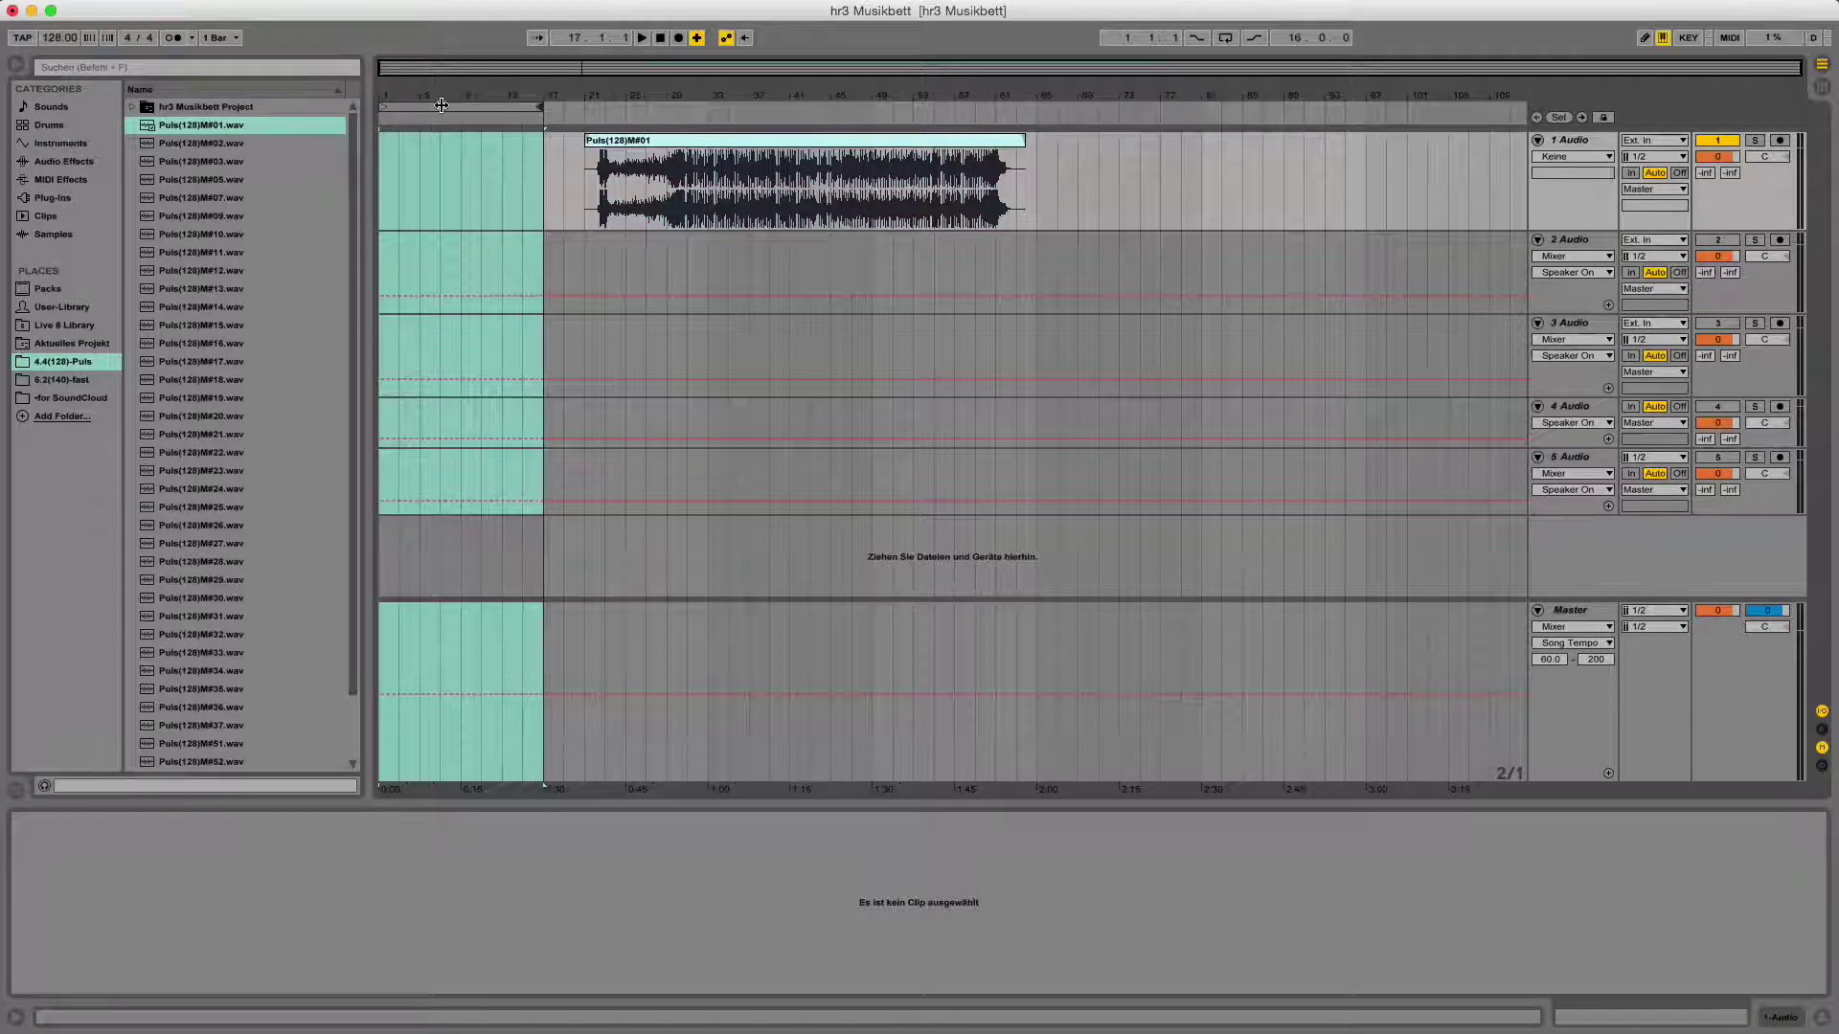
{"action": "left_click", "coordinate": [588, 189]}
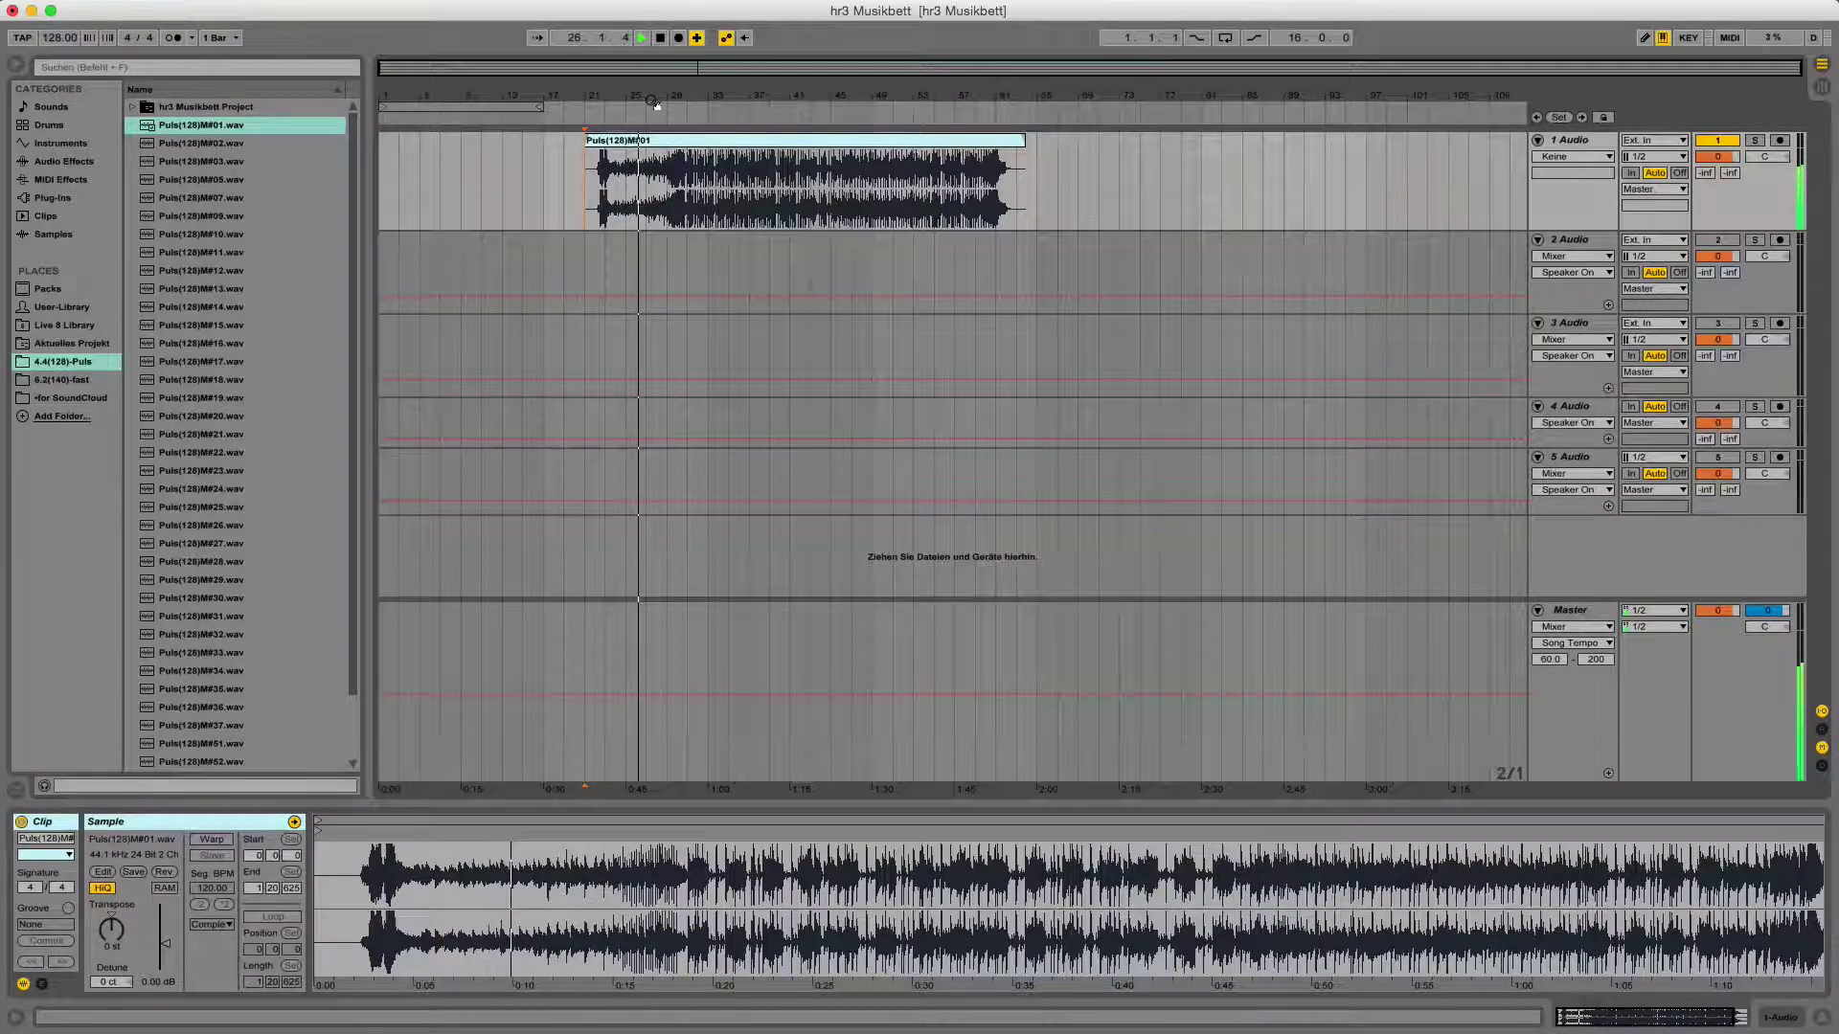
{"action": "left_click", "coordinate": [426, 104]}
{"action": "left_click_drag", "start_coordinate": [427, 104], "coordinate": [759, 113]}
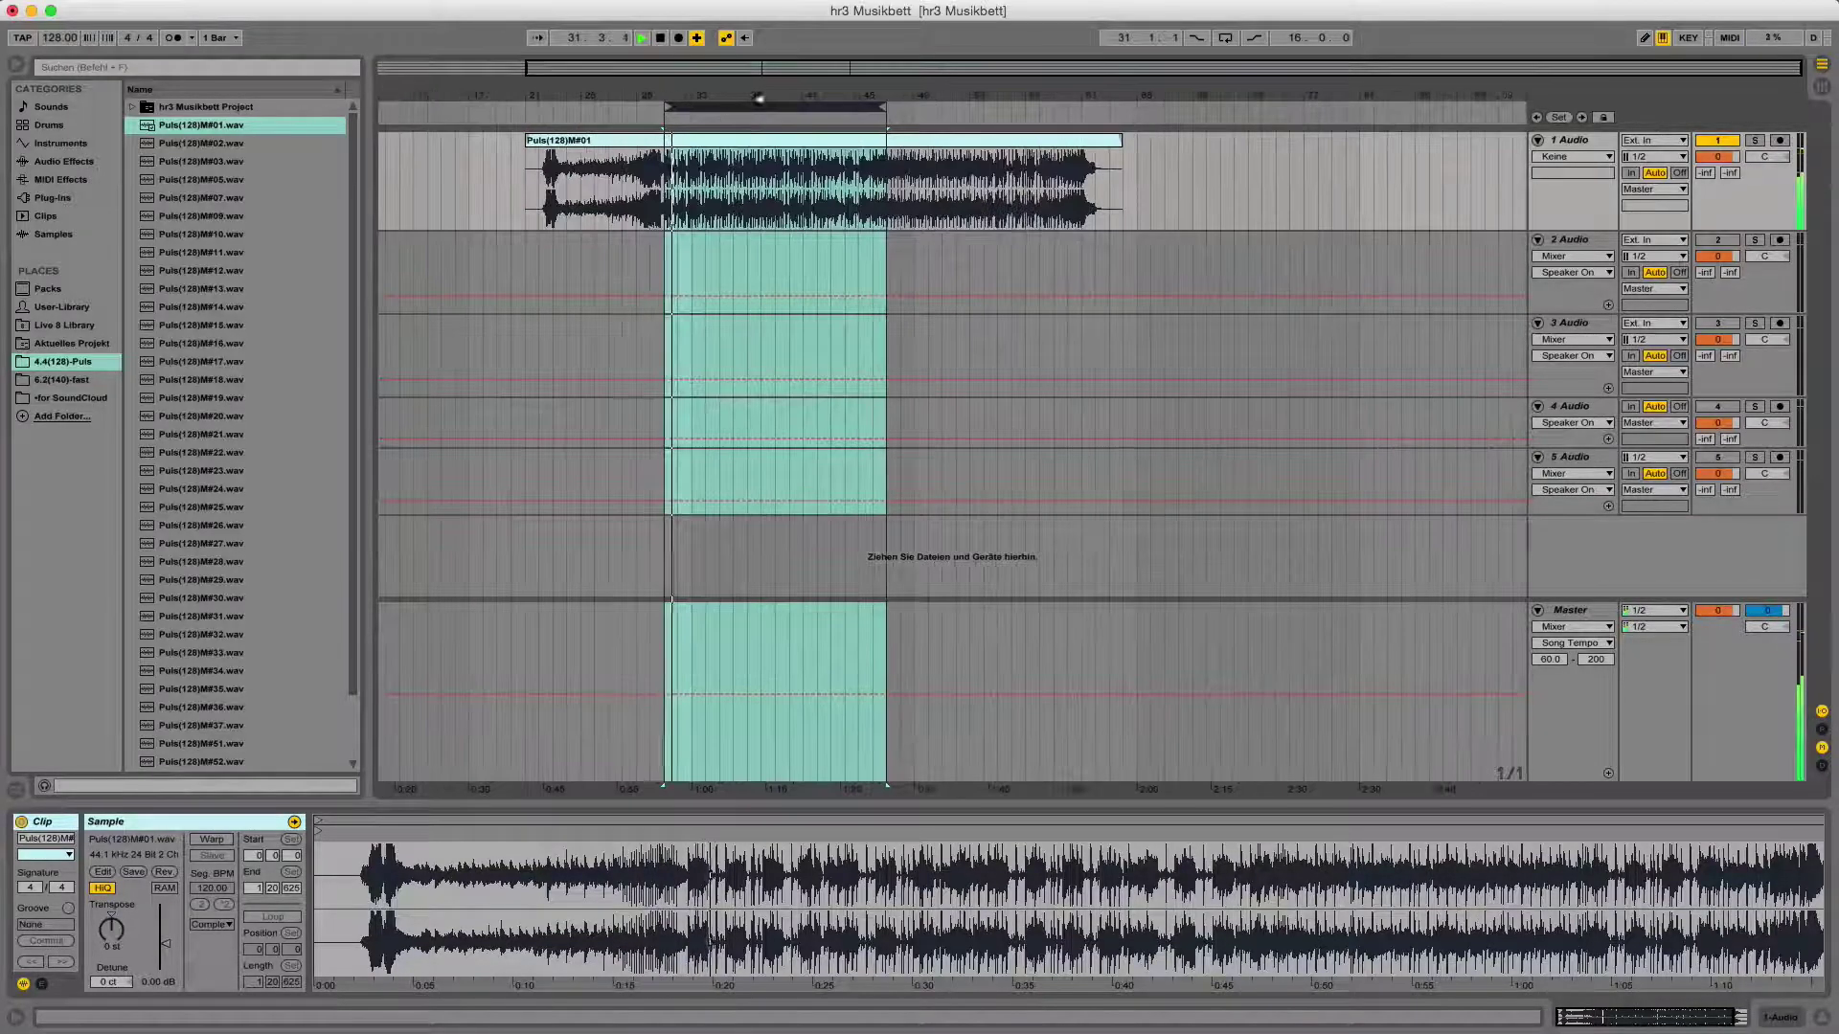
{"action": "key", "text": "super+e"}
- Deactivate the first and last sections of the split M#01 clip, leaving the middle section active
{"action": "left_click", "coordinate": [623, 141]}
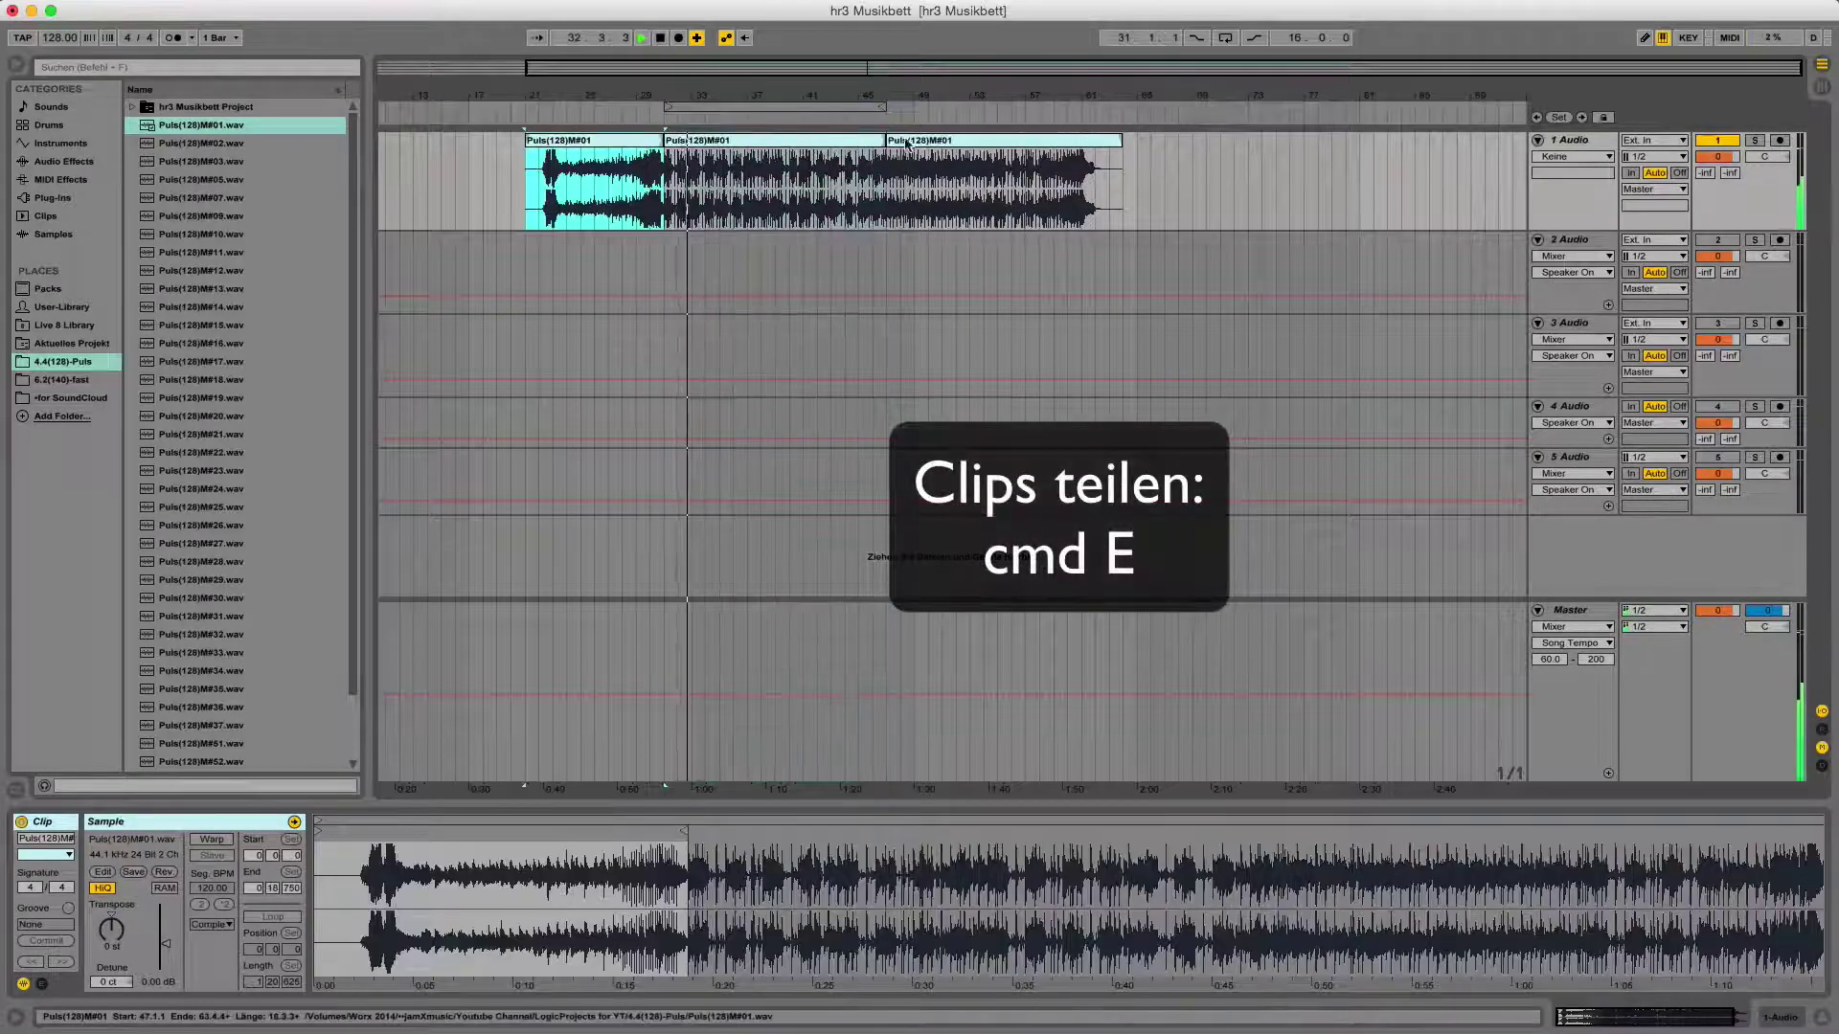
{"action": "left_click", "coordinate": [23, 821]}
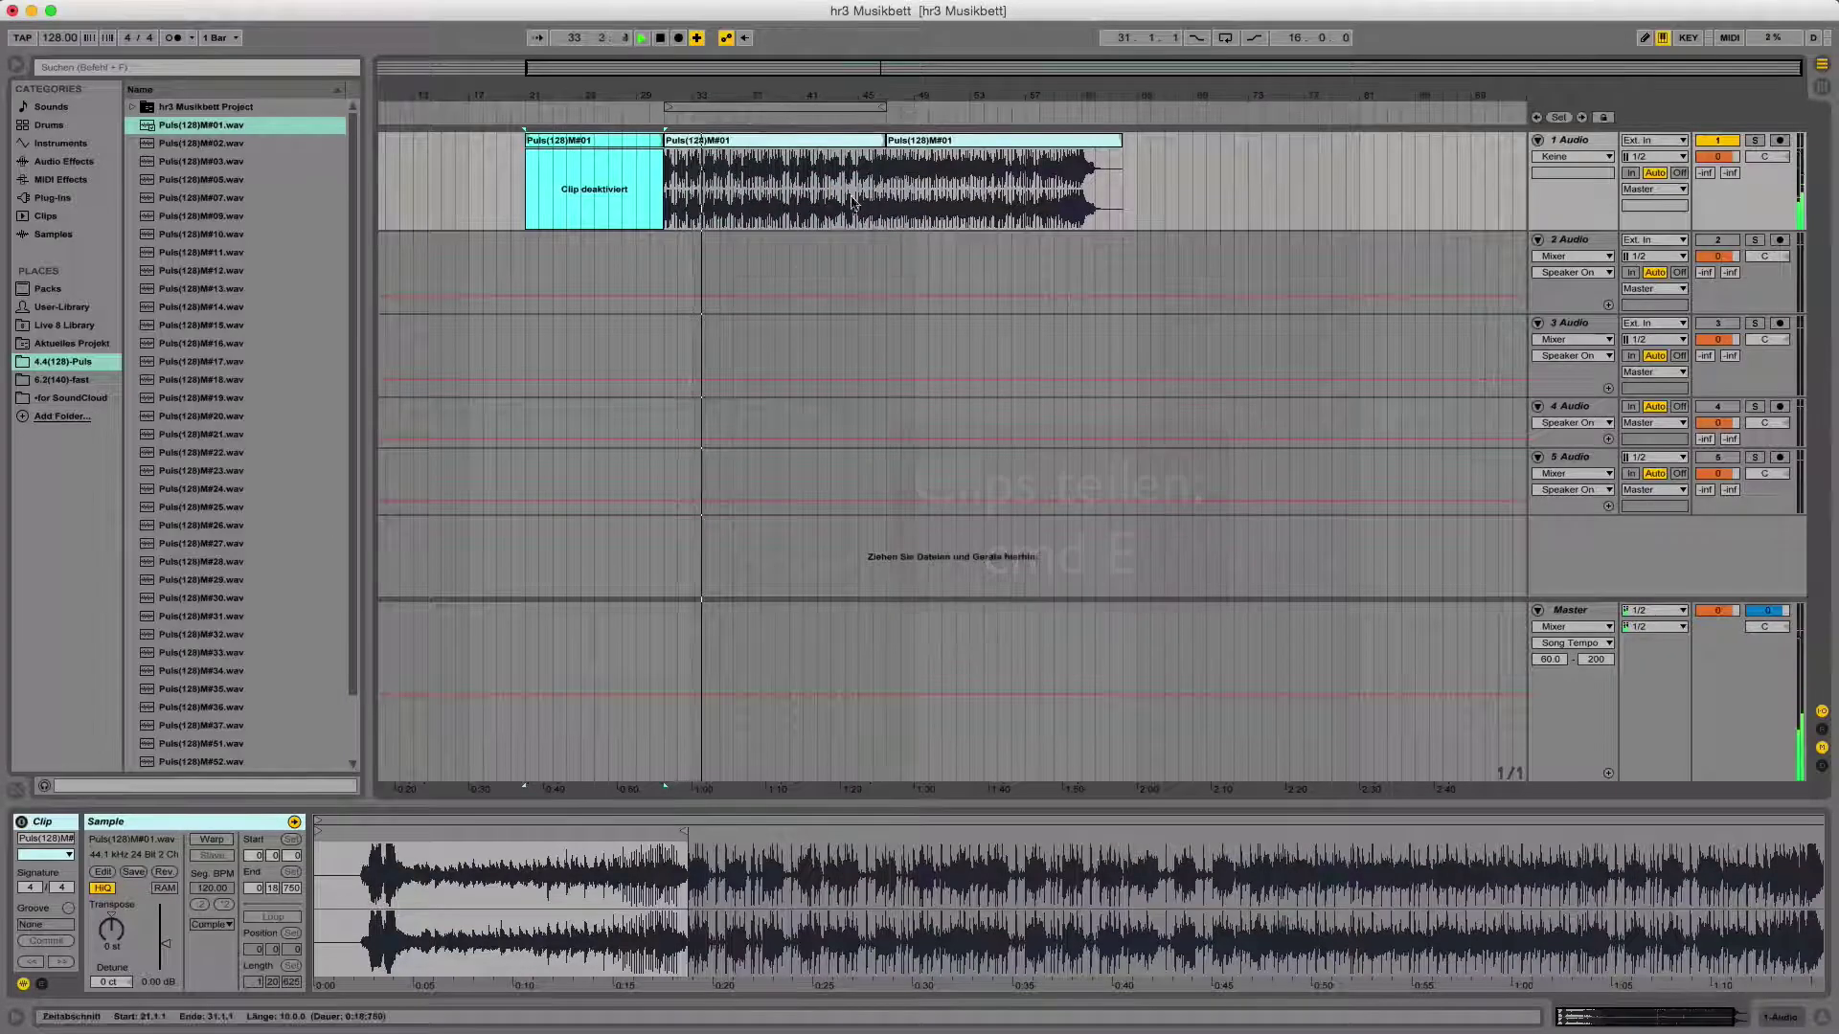
{"action": "left_click", "coordinate": [927, 141]}
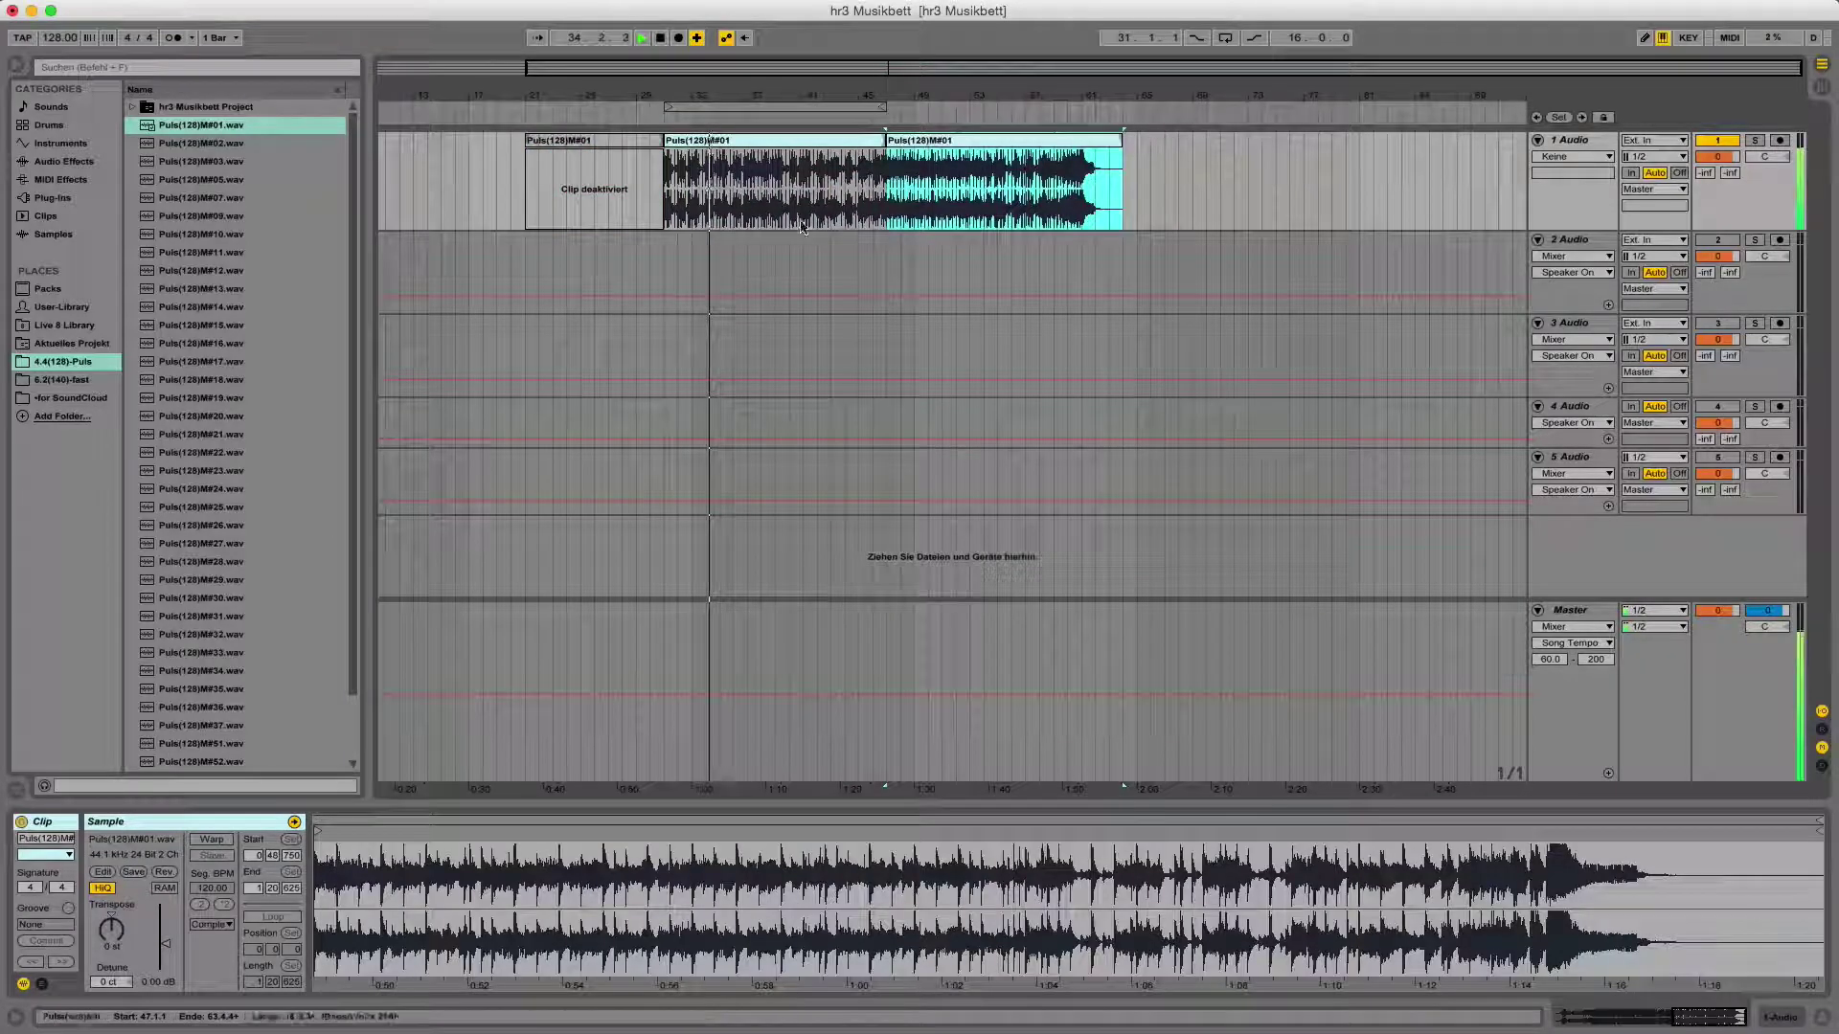
{"action": "left_click", "coordinate": [21, 822]}
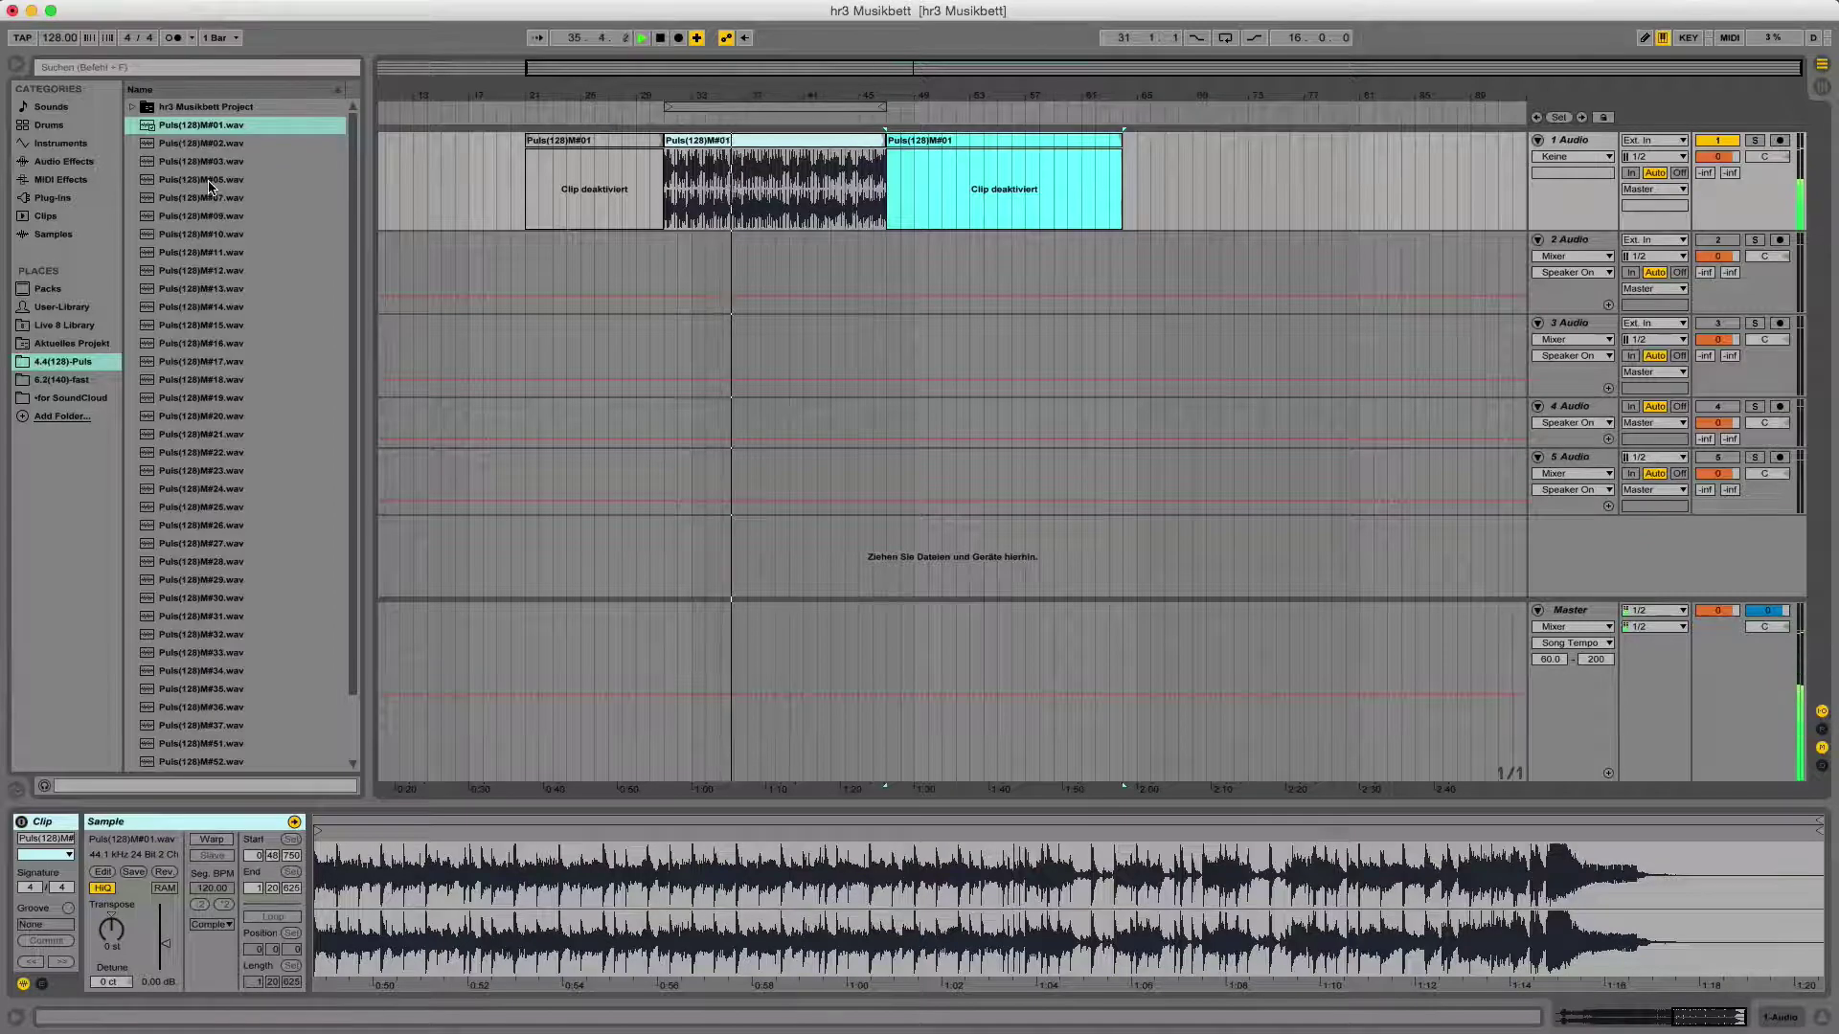
- Add Puls(128)M#07.wav to the second track and split it at the 16-bar loop range moved to bar 47
{"action": "left_click_drag", "start_coordinate": [209, 198], "coordinate": [754, 273]}
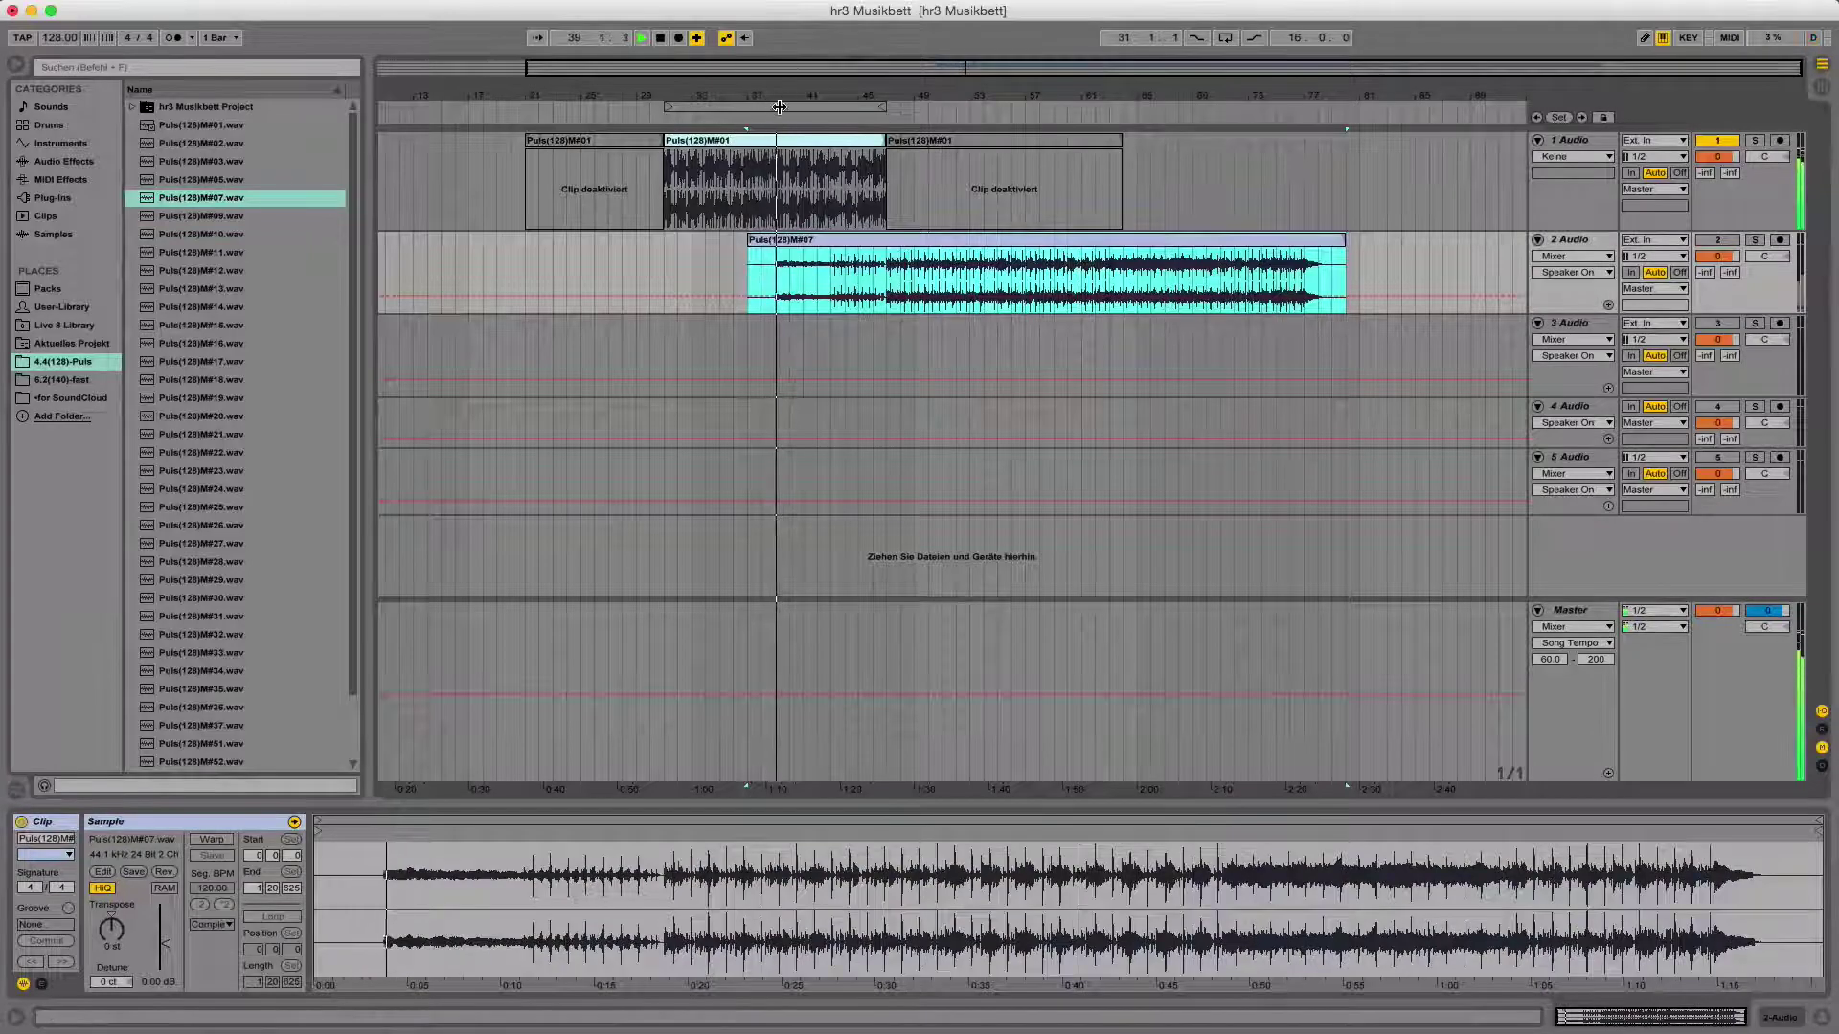
{"action": "left_click_drag", "start_coordinate": [810, 111], "coordinate": [1003, 111]}
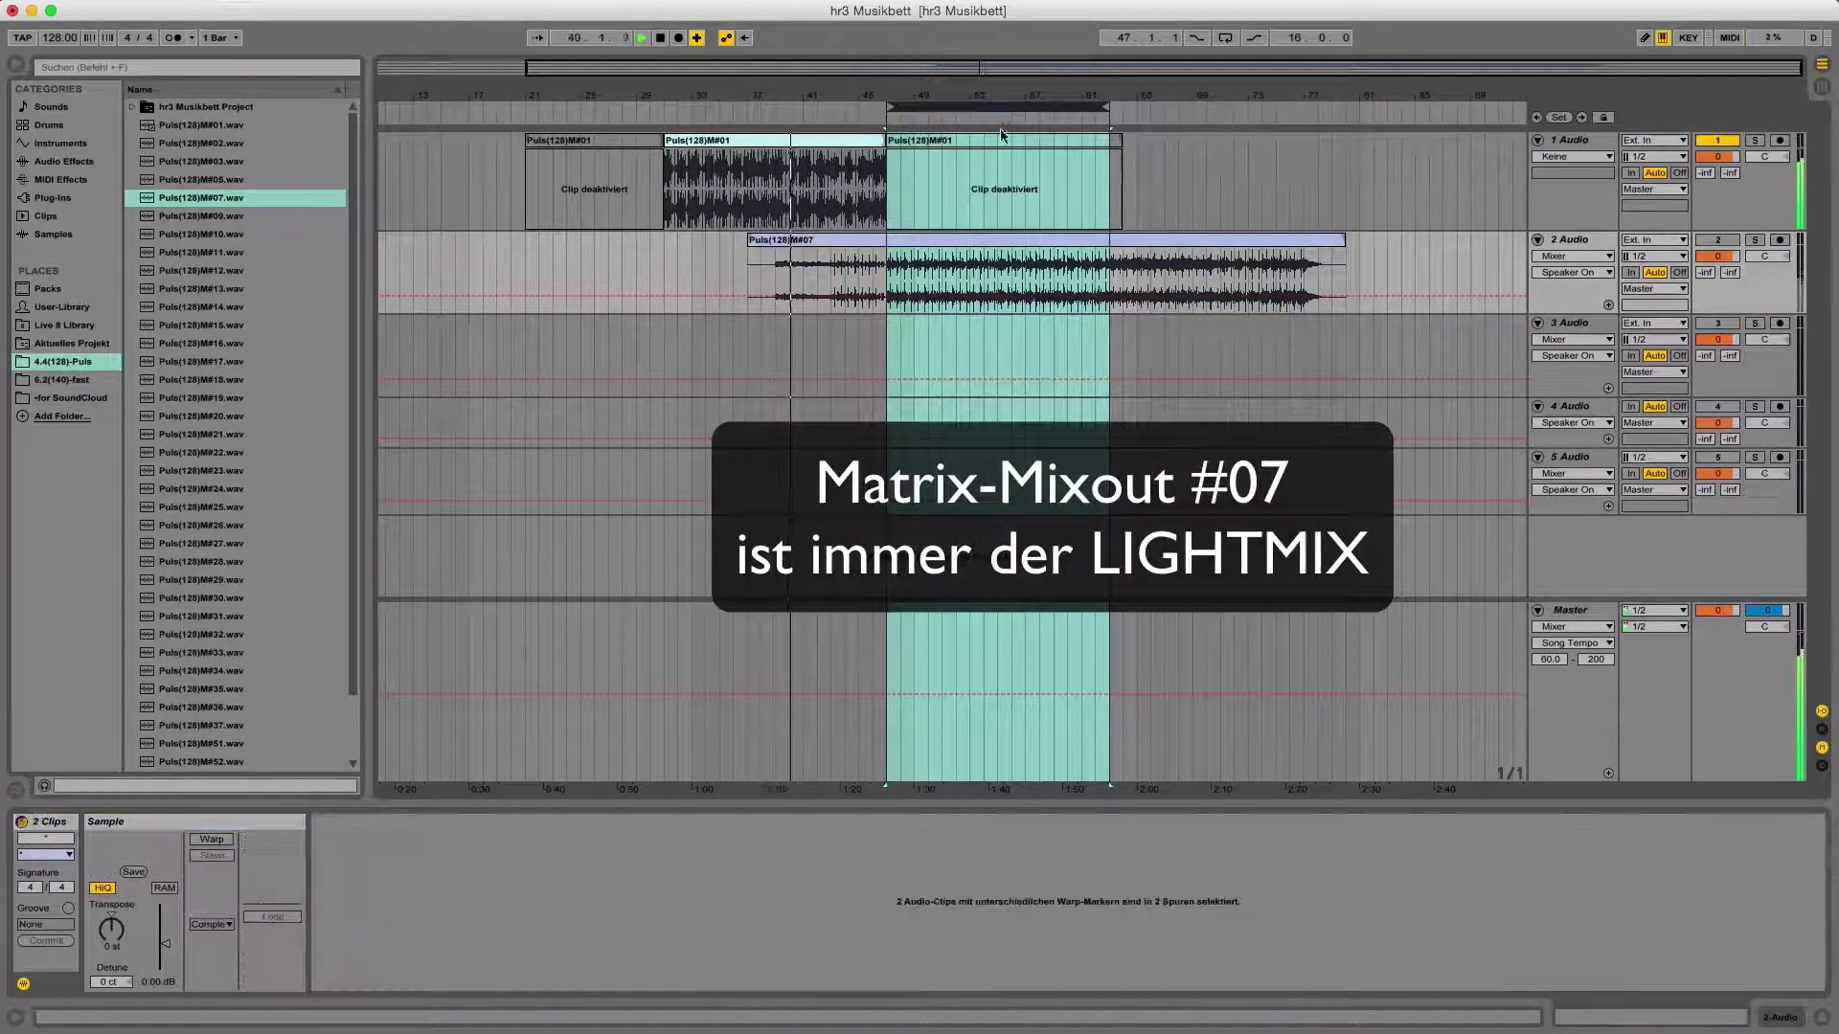
{"action": "key", "text": "super+e"}
- Delete the M#07 sections before and after the 16-bar range and activate the second track
{"action": "left_click", "coordinate": [862, 240]}
{"action": "key", "text": "Delete"}
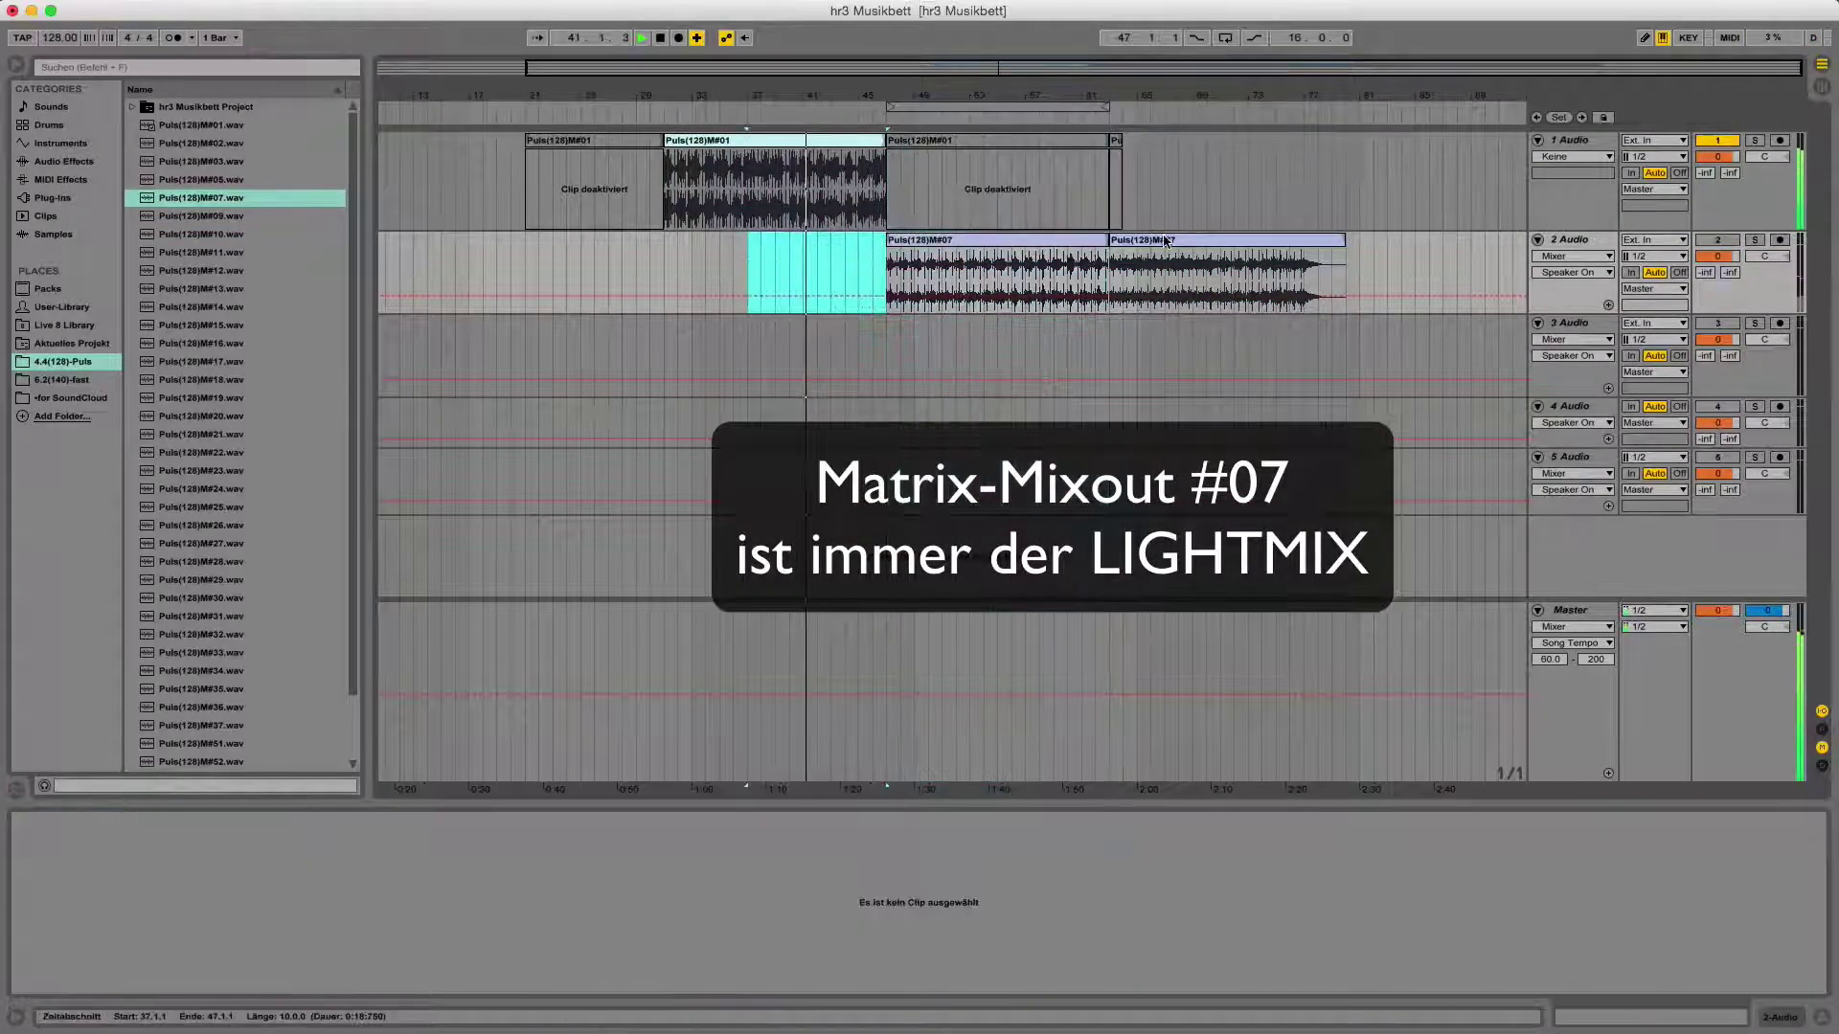
{"action": "left_click", "coordinate": [1209, 240]}
{"action": "key", "text": "Delete"}
{"action": "left_click_drag", "start_coordinate": [1207, 95], "coordinate": [1206, 68]}
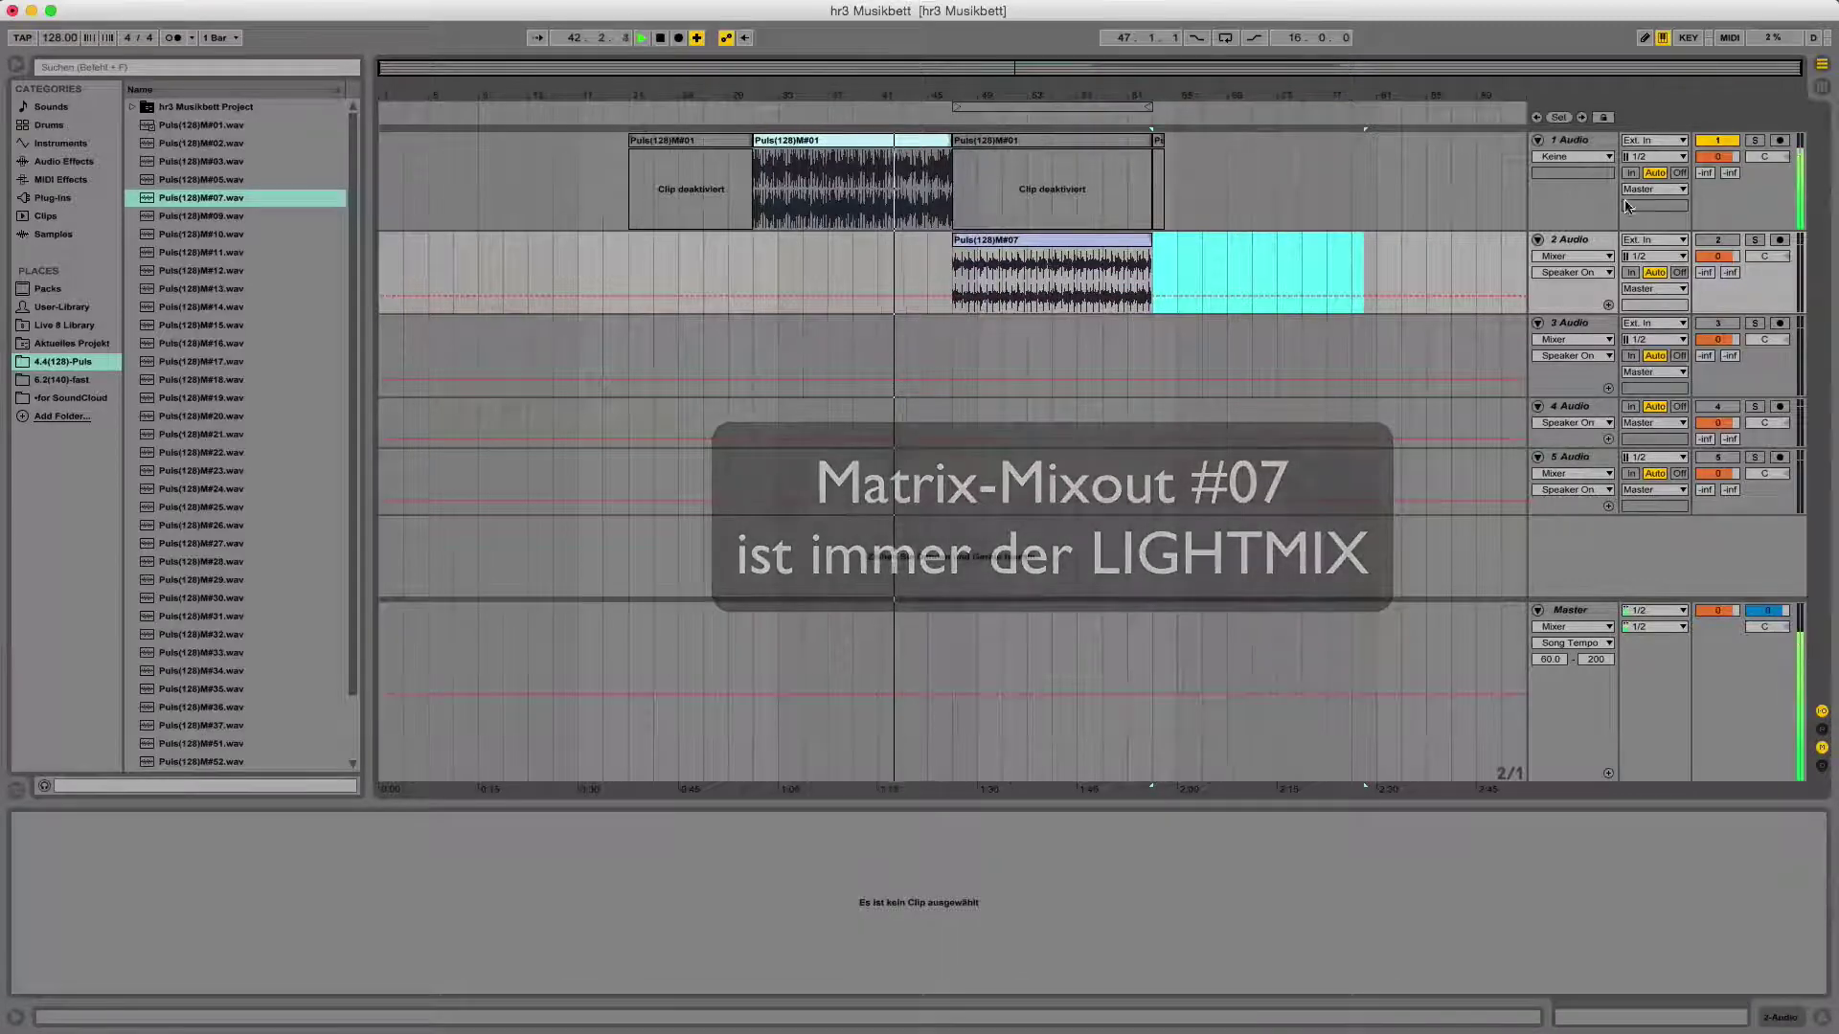
{"action": "left_click", "coordinate": [1710, 240]}
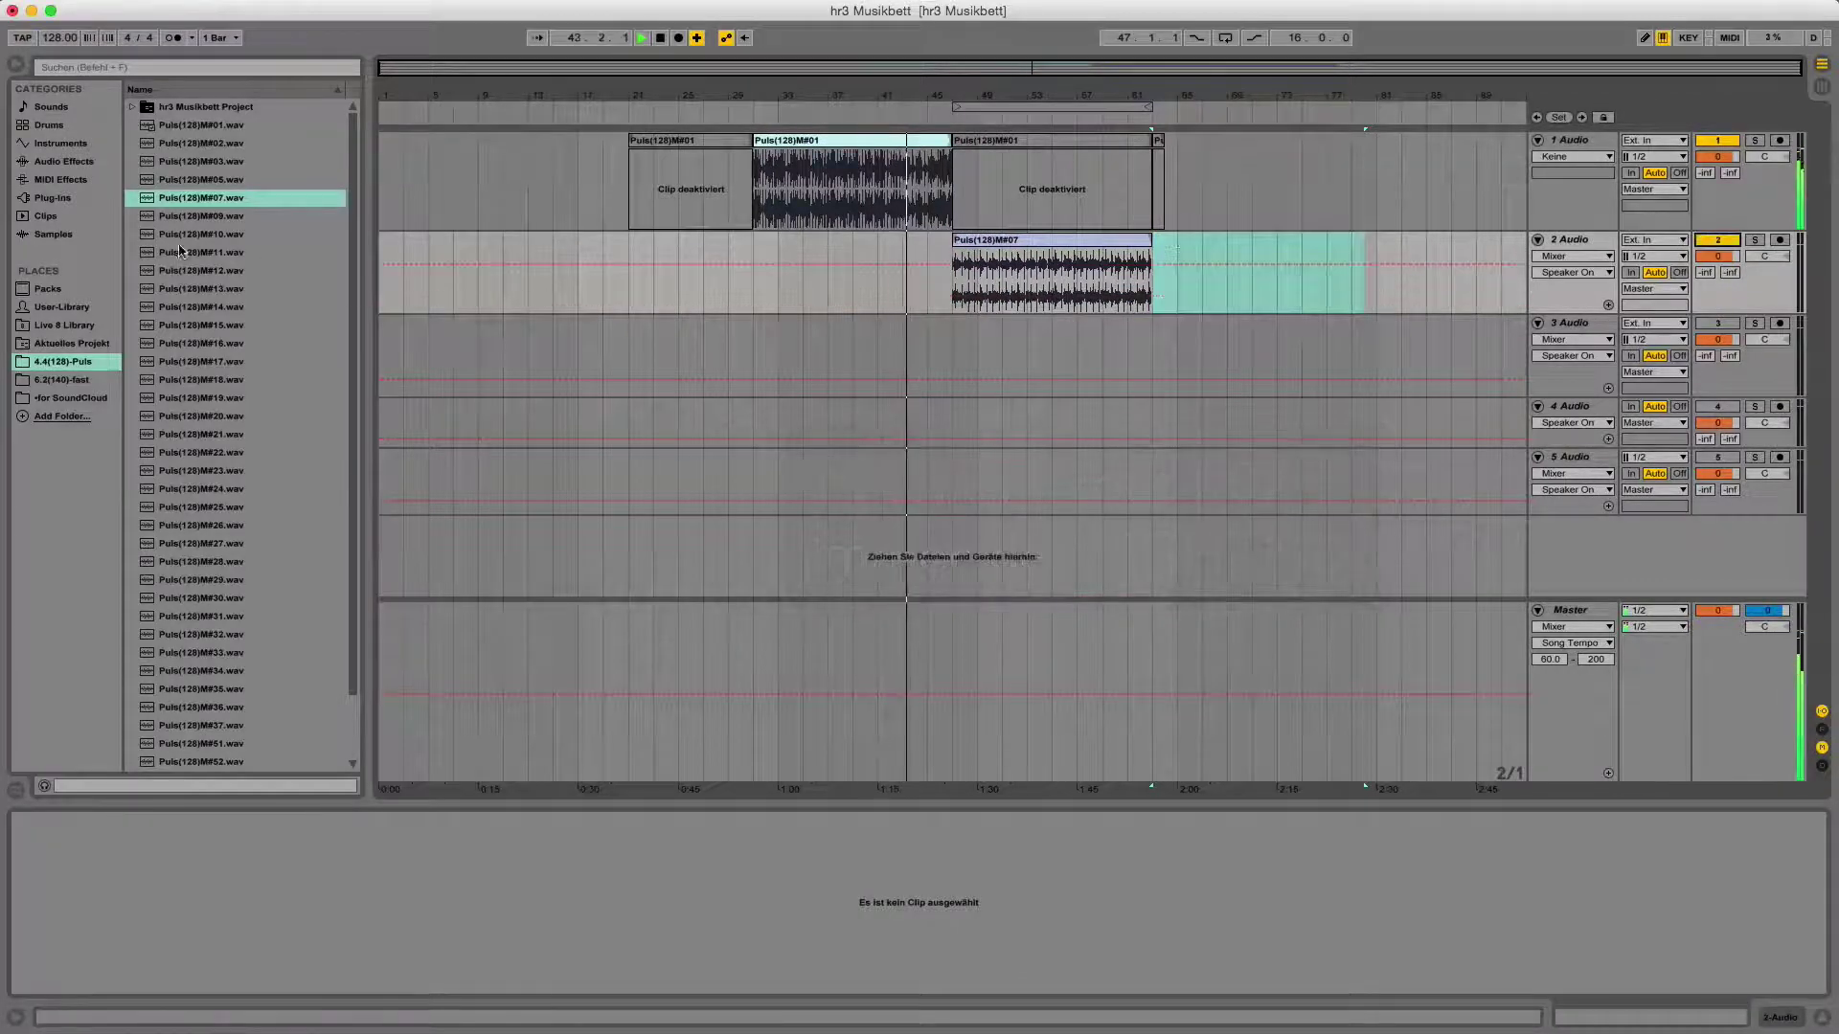
- Add Puls(128)M#17.wav from the 4.4(128)-Puls folder to the third track
{"action": "left_click", "coordinate": [77, 380]}
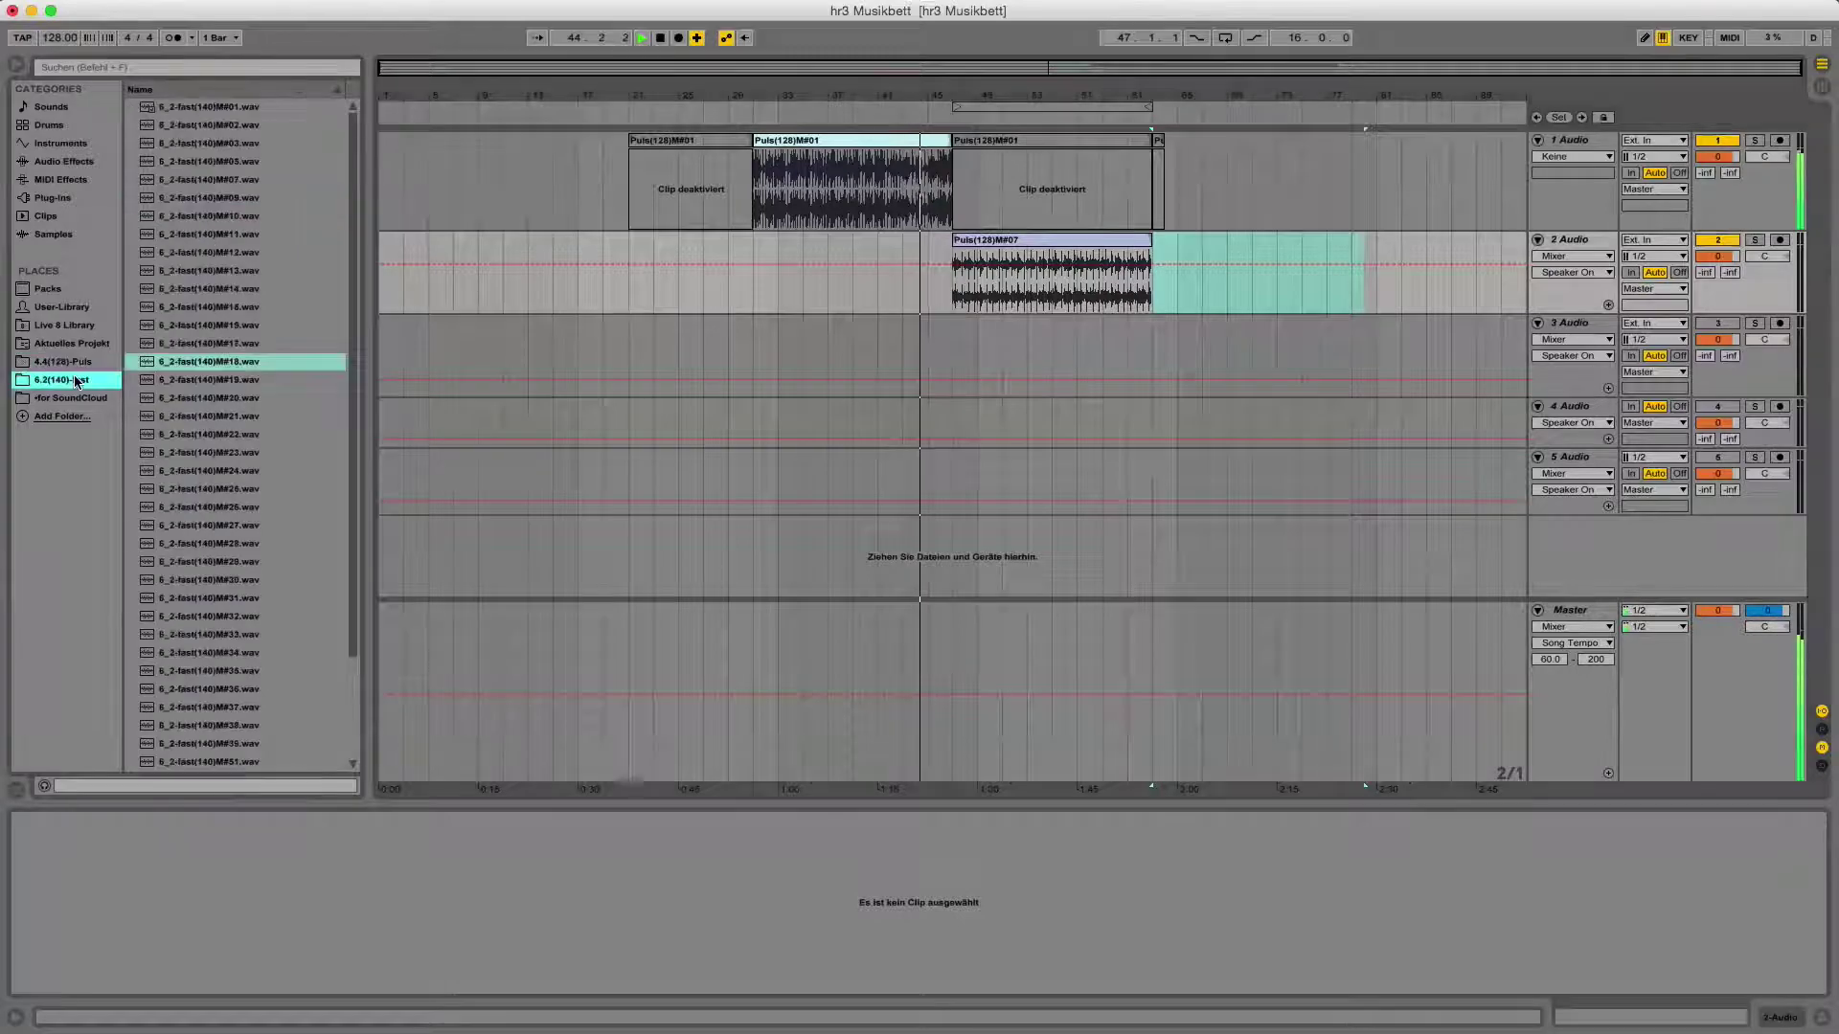
{"action": "left_click", "coordinate": [96, 363]}
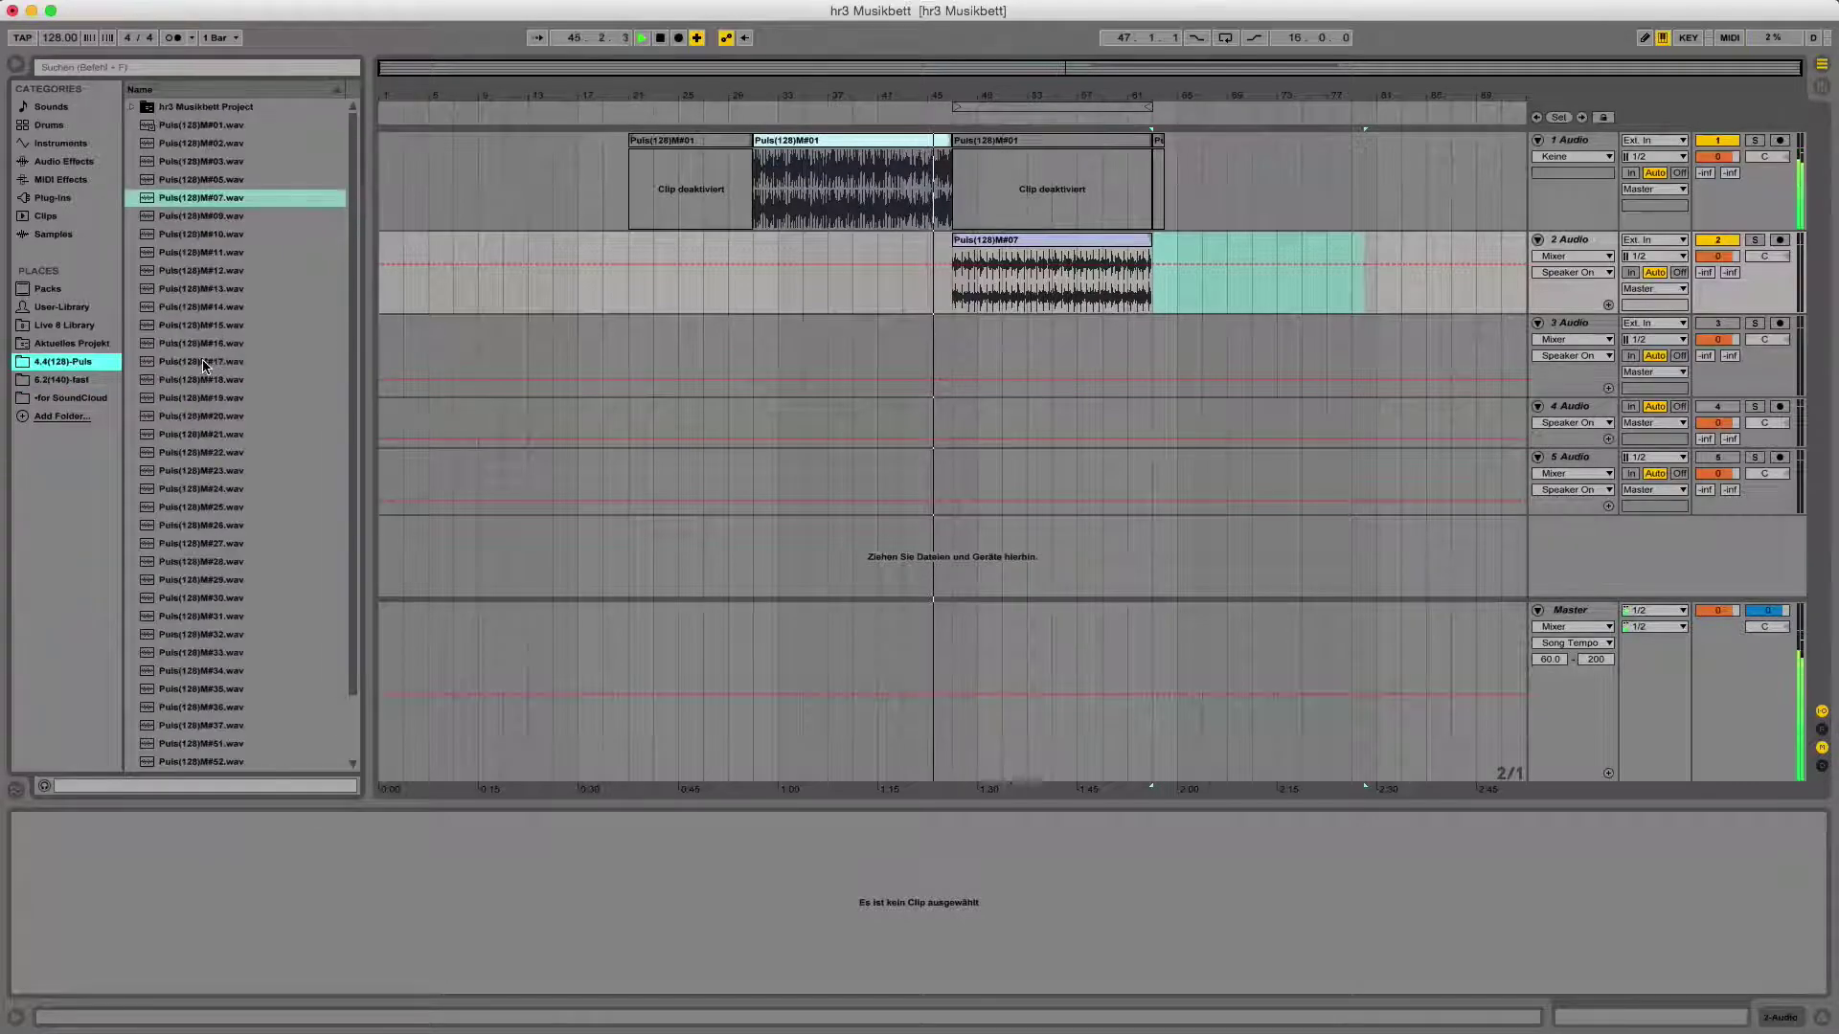
{"action": "mouse_move", "coordinate": [204, 365]}
{"action": "left_mouse_down"}
{"action": "mouse_move", "coordinate": [1163, 370]}
{"action": "mouse_move", "coordinate": [1034, 367]}
{"action": "left_mouse_up"}
{"action": "left_click_drag", "start_coordinate": [1349, 87], "coordinate": [1348, 58]}
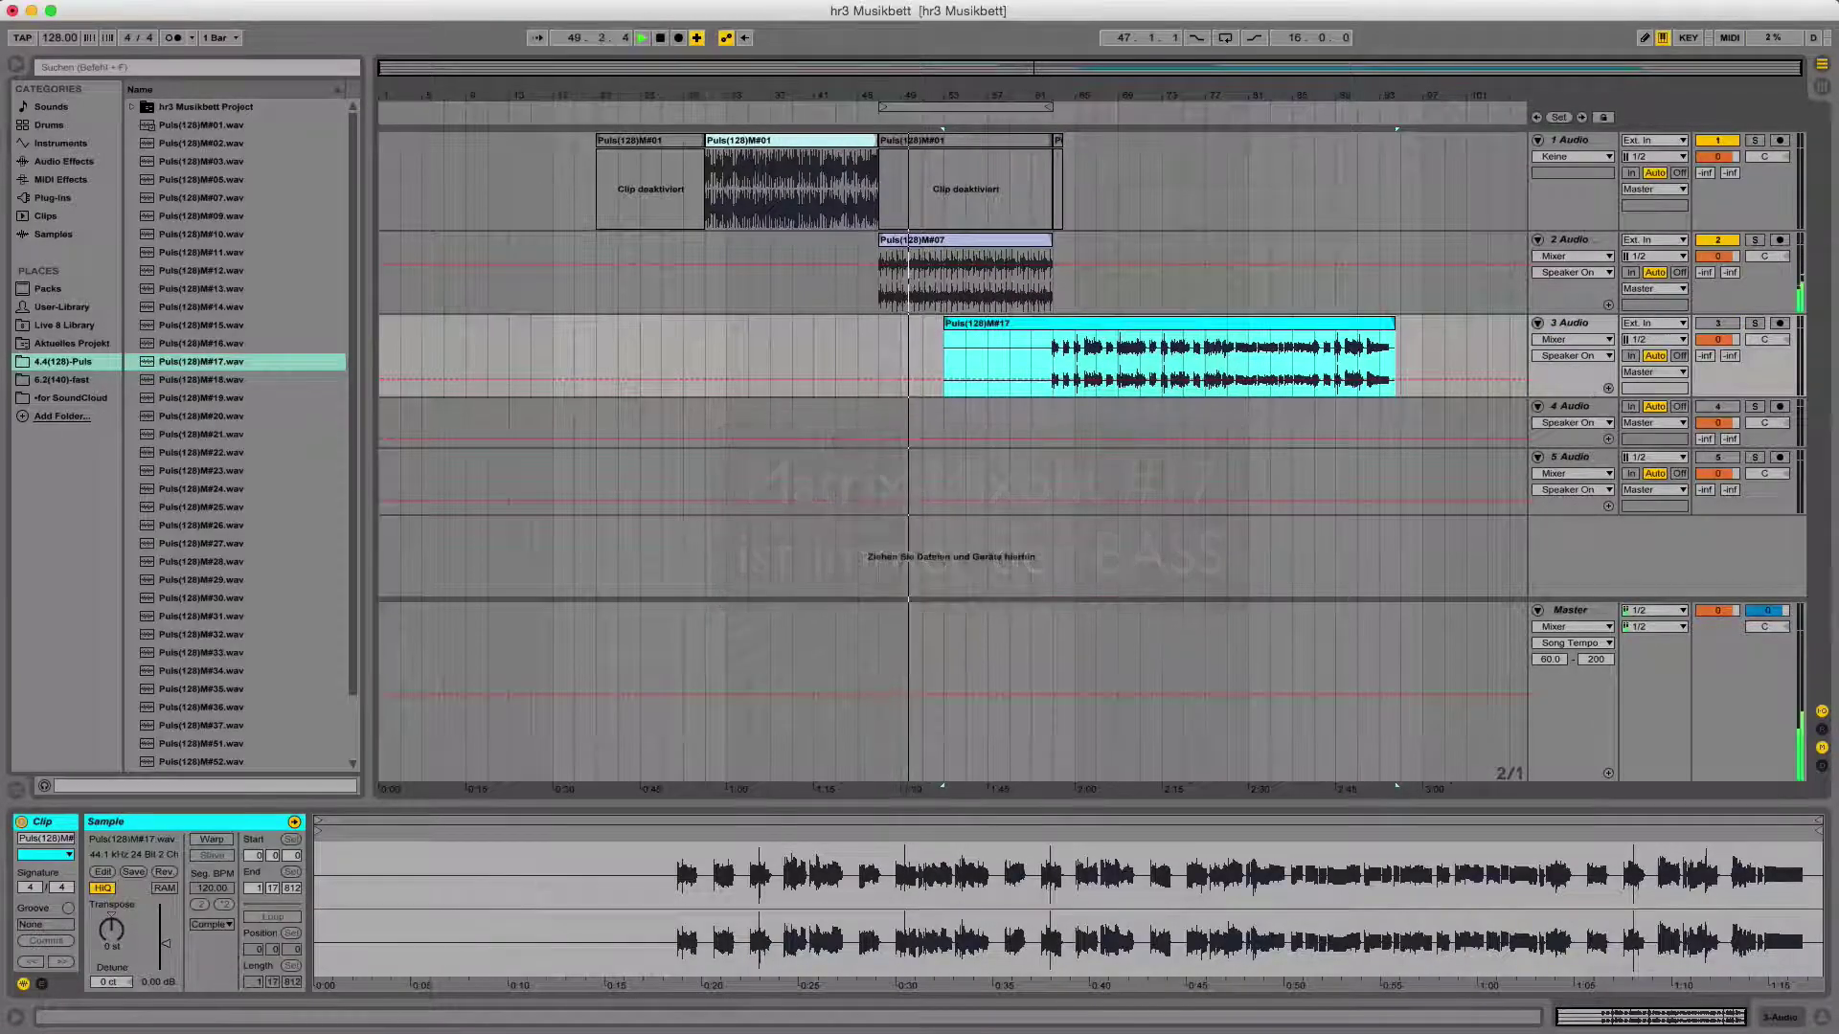
- Add 6_2-fast(140)M#18.wav from the 6.2(140)-fast folder to the fourth track and warp it with a segment tempo of 140 BPM
{"action": "left_click", "coordinate": [63, 382]}
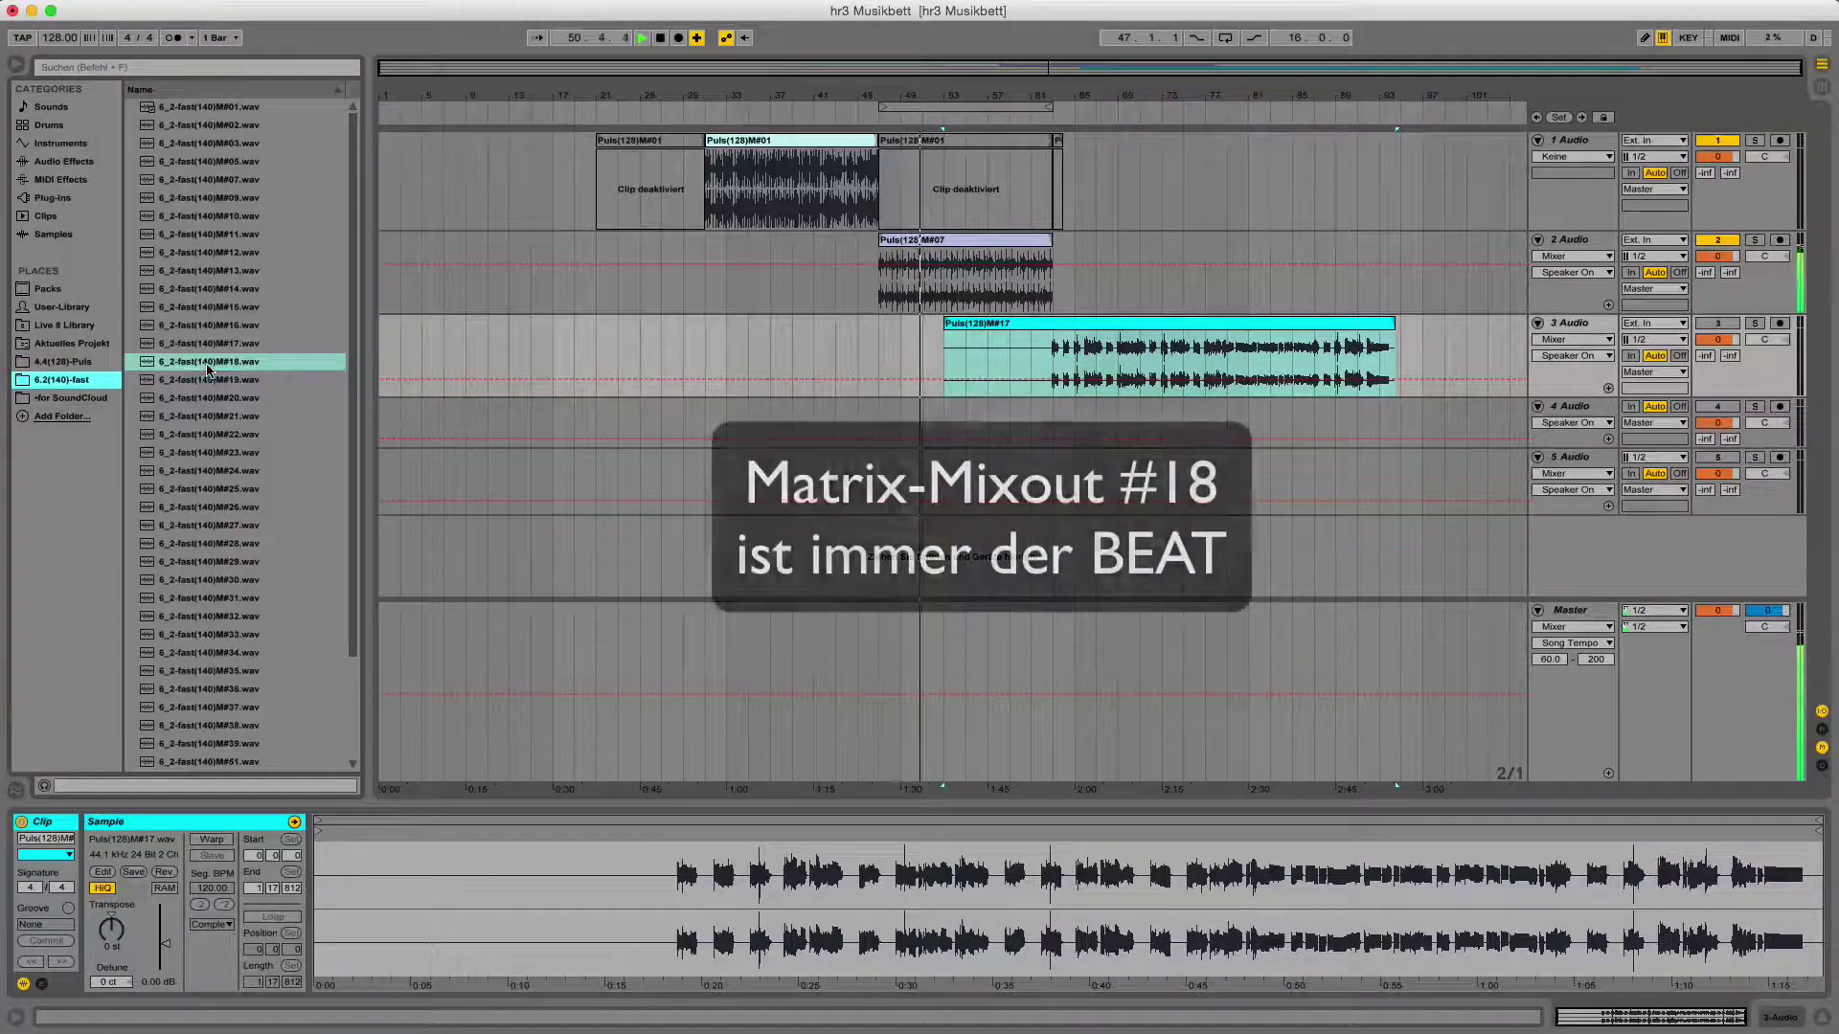
{"action": "left_click_drag", "start_coordinate": [225, 370], "coordinate": [1039, 426]}
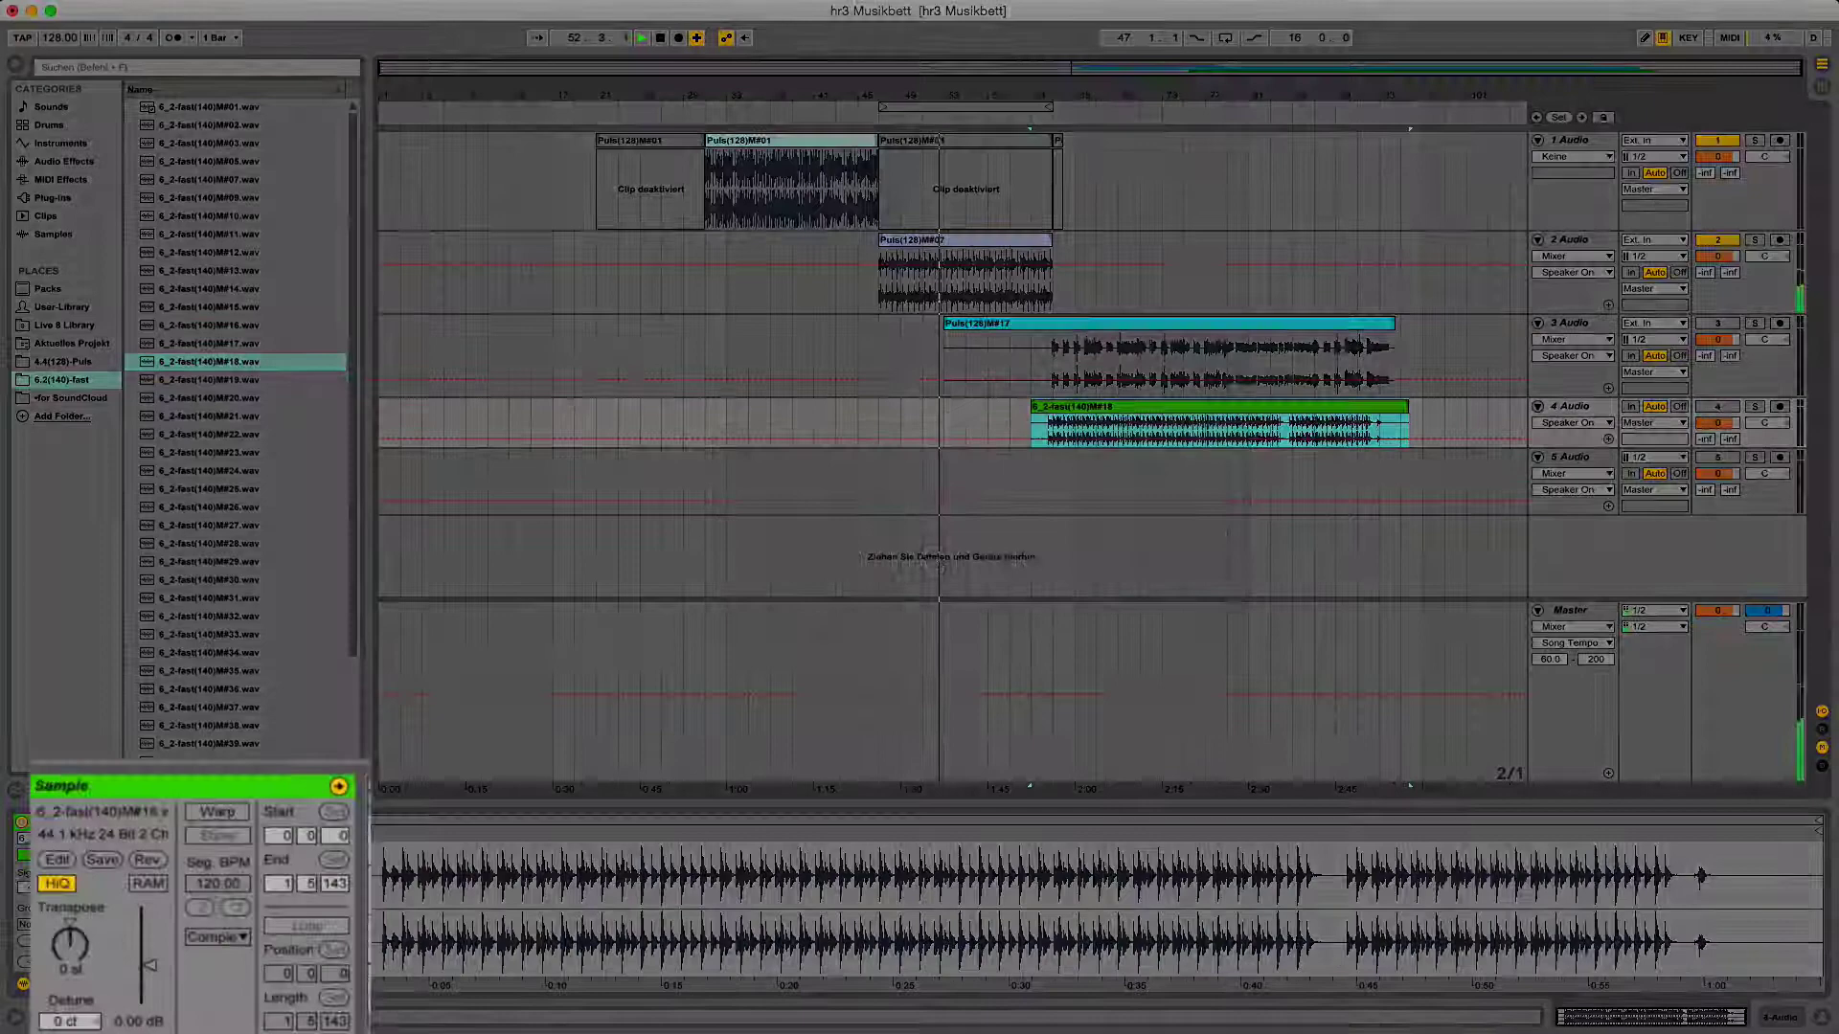
{"action": "left_click", "coordinate": [217, 811]}
{"action": "left_click", "coordinate": [213, 883]}
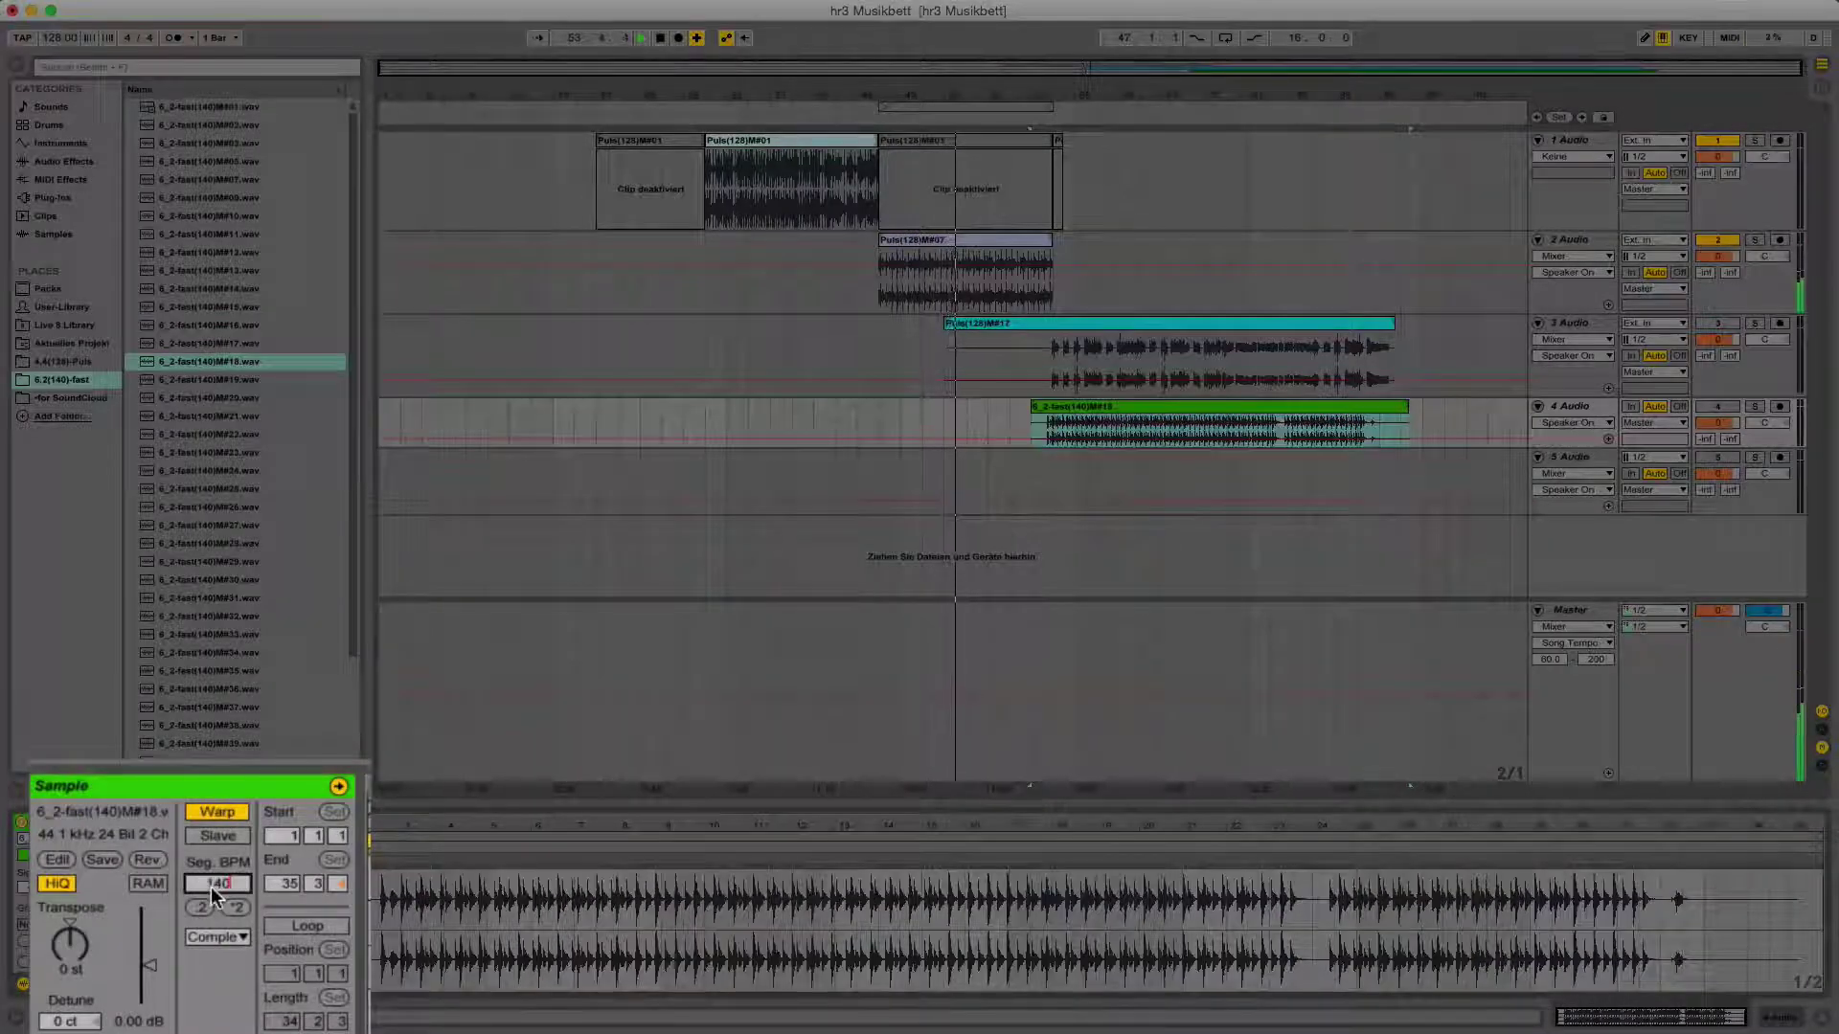
{"action": "type", "text": "140"}
{"action": "key", "text": "Return"}
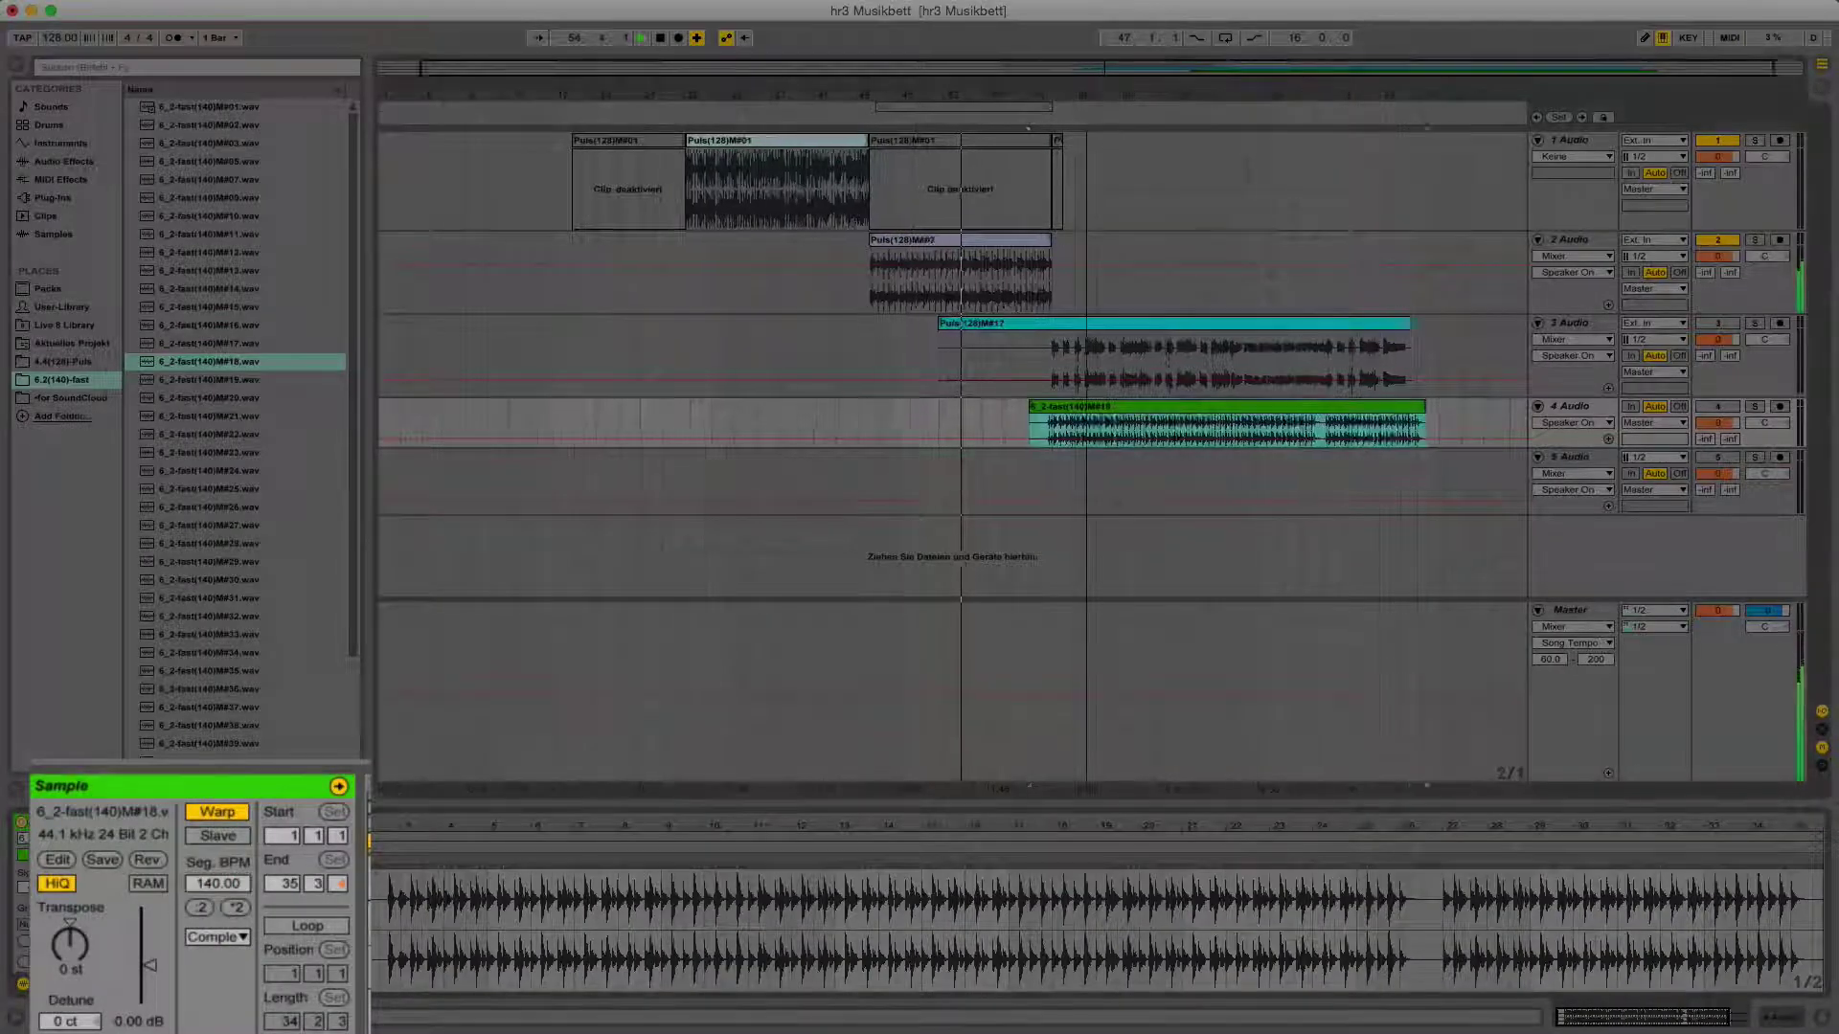
- Activate the third and fourth audio tracks
{"action": "left_click_drag", "start_coordinate": [1083, 103], "coordinate": [1032, 227]}
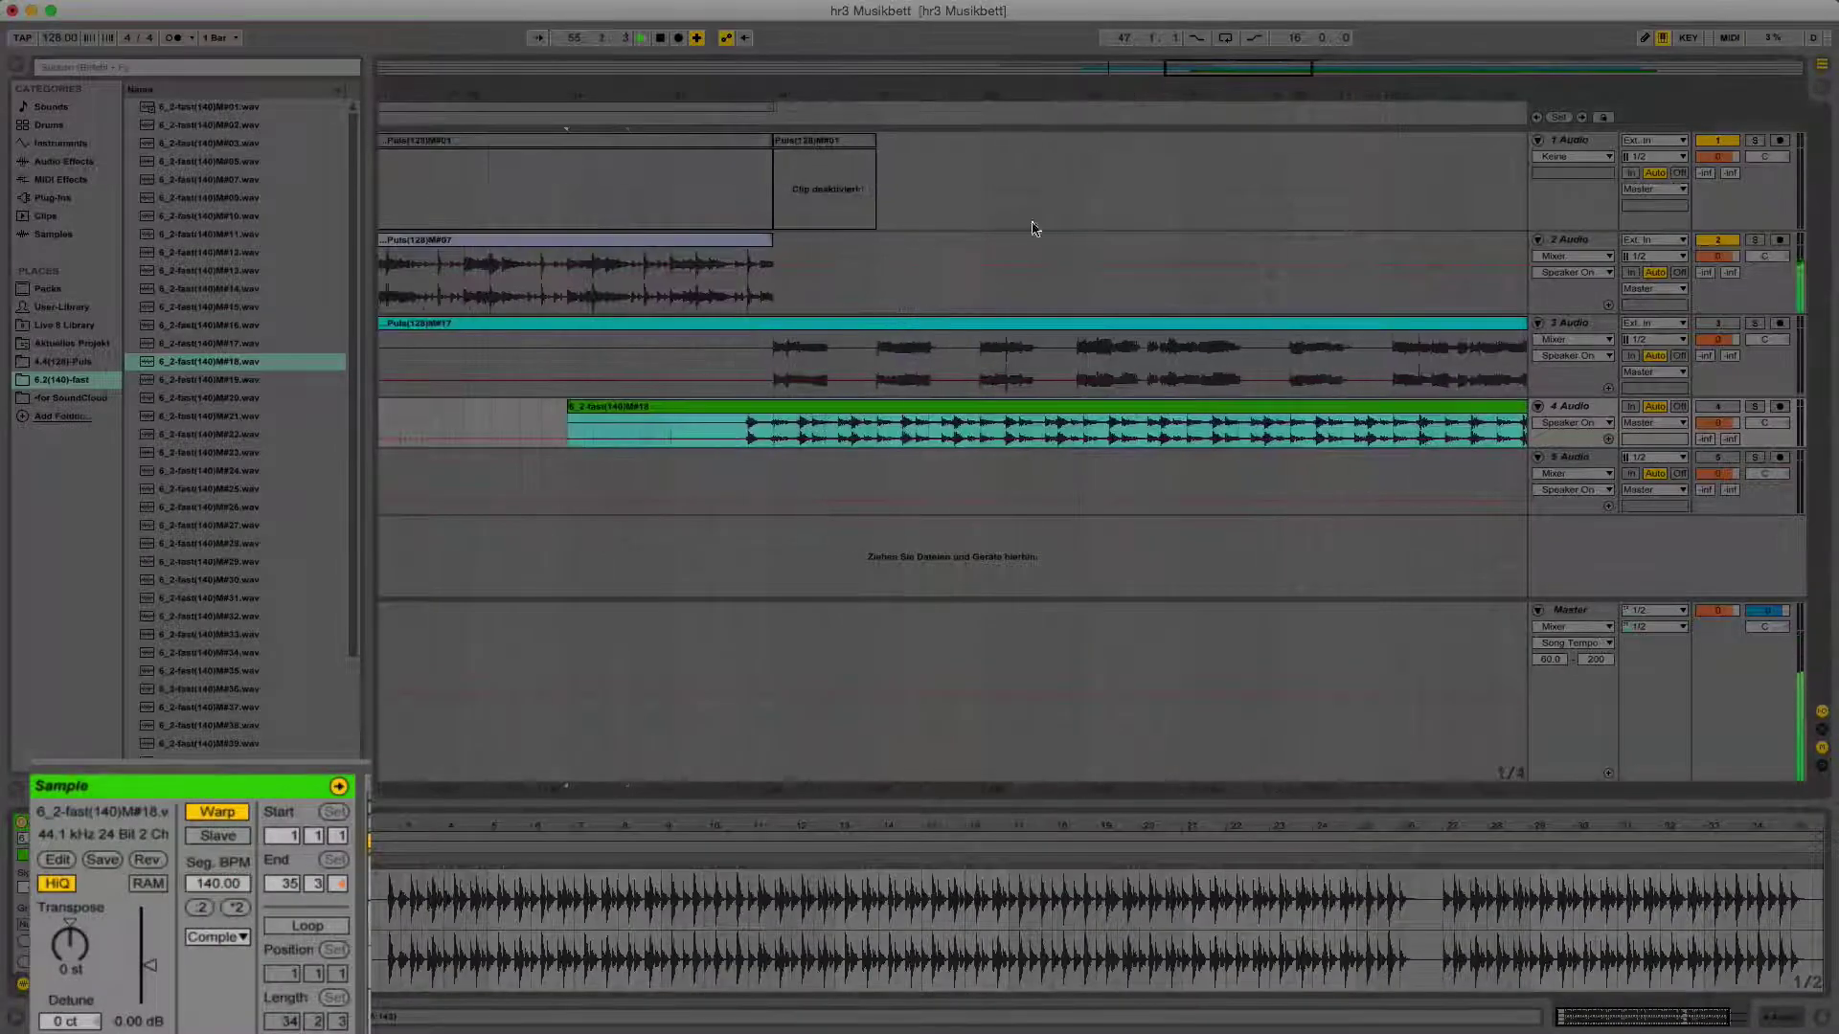
{"action": "left_click", "coordinate": [1726, 407]}
{"action": "left_click_drag", "start_coordinate": [1422, 89], "coordinate": [1379, 29]}
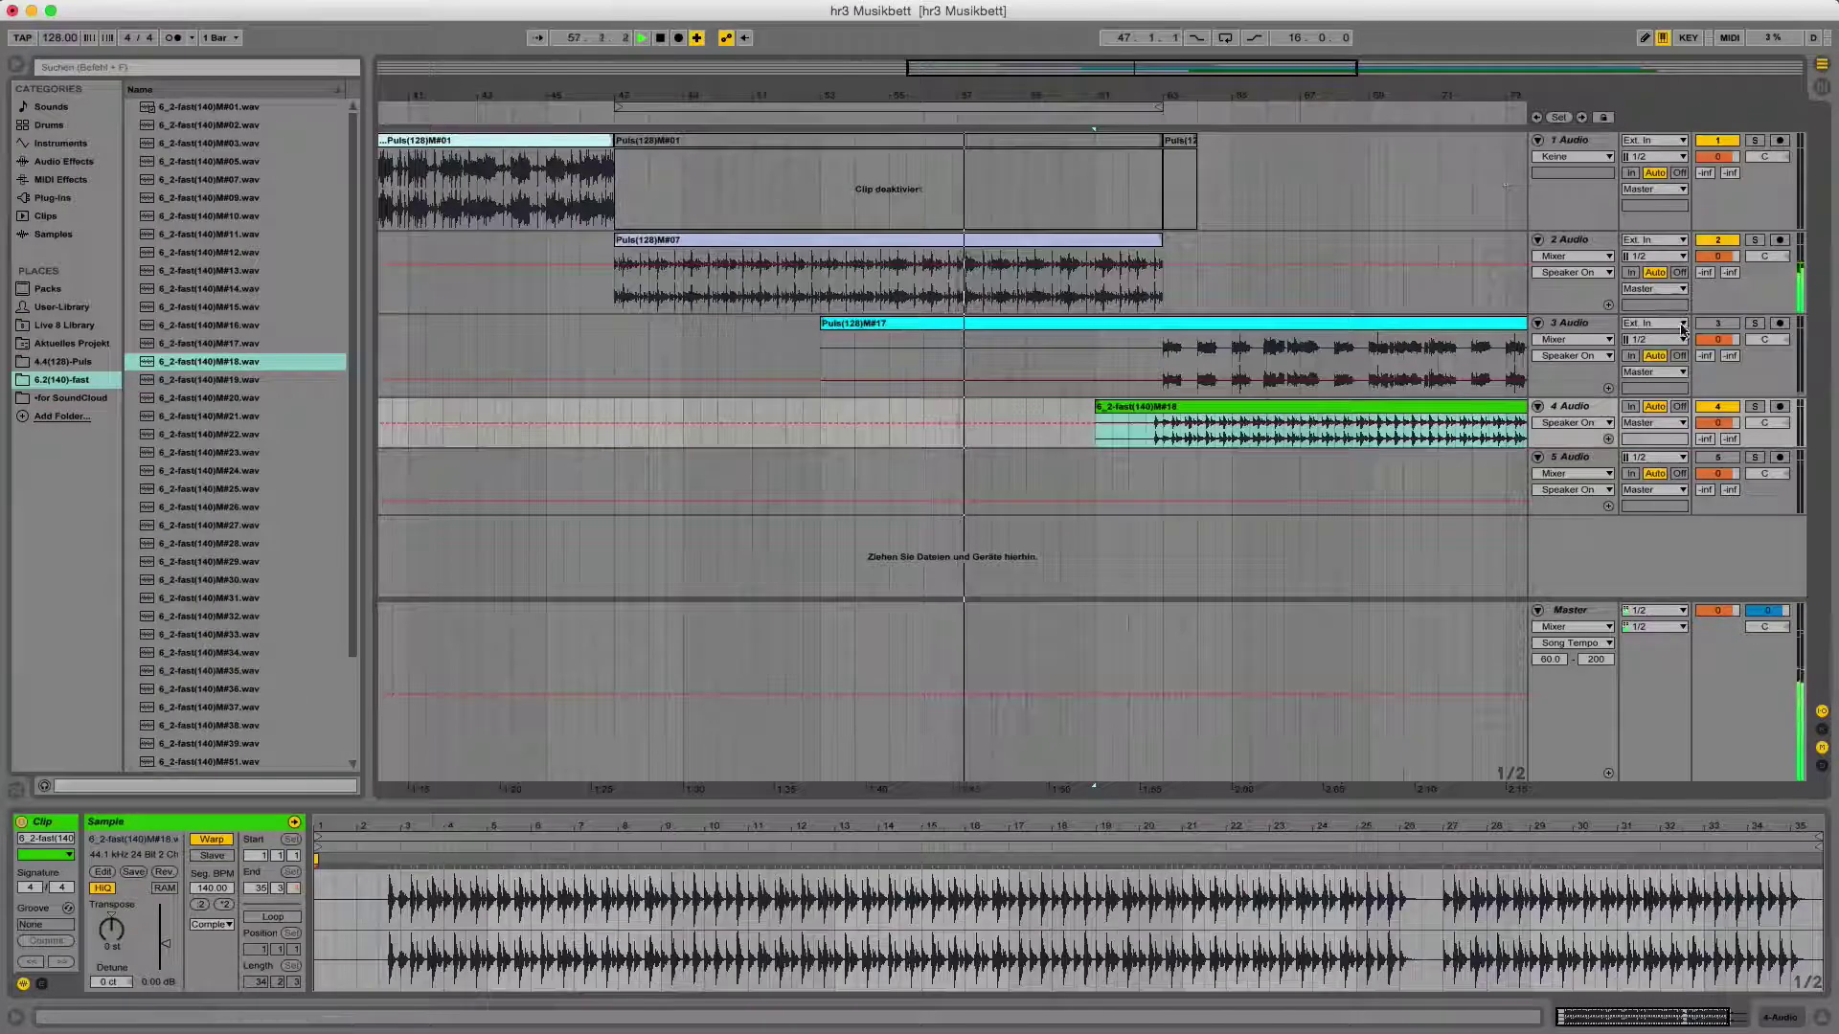
{"action": "left_click", "coordinate": [1715, 323]}
- Trim the M#17 and M#18 clips to the 16-bar loop range moved to bar 63, deleting everything outside it
{"action": "left_click_drag", "start_coordinate": [1078, 134], "coordinate": [1158, 99]}
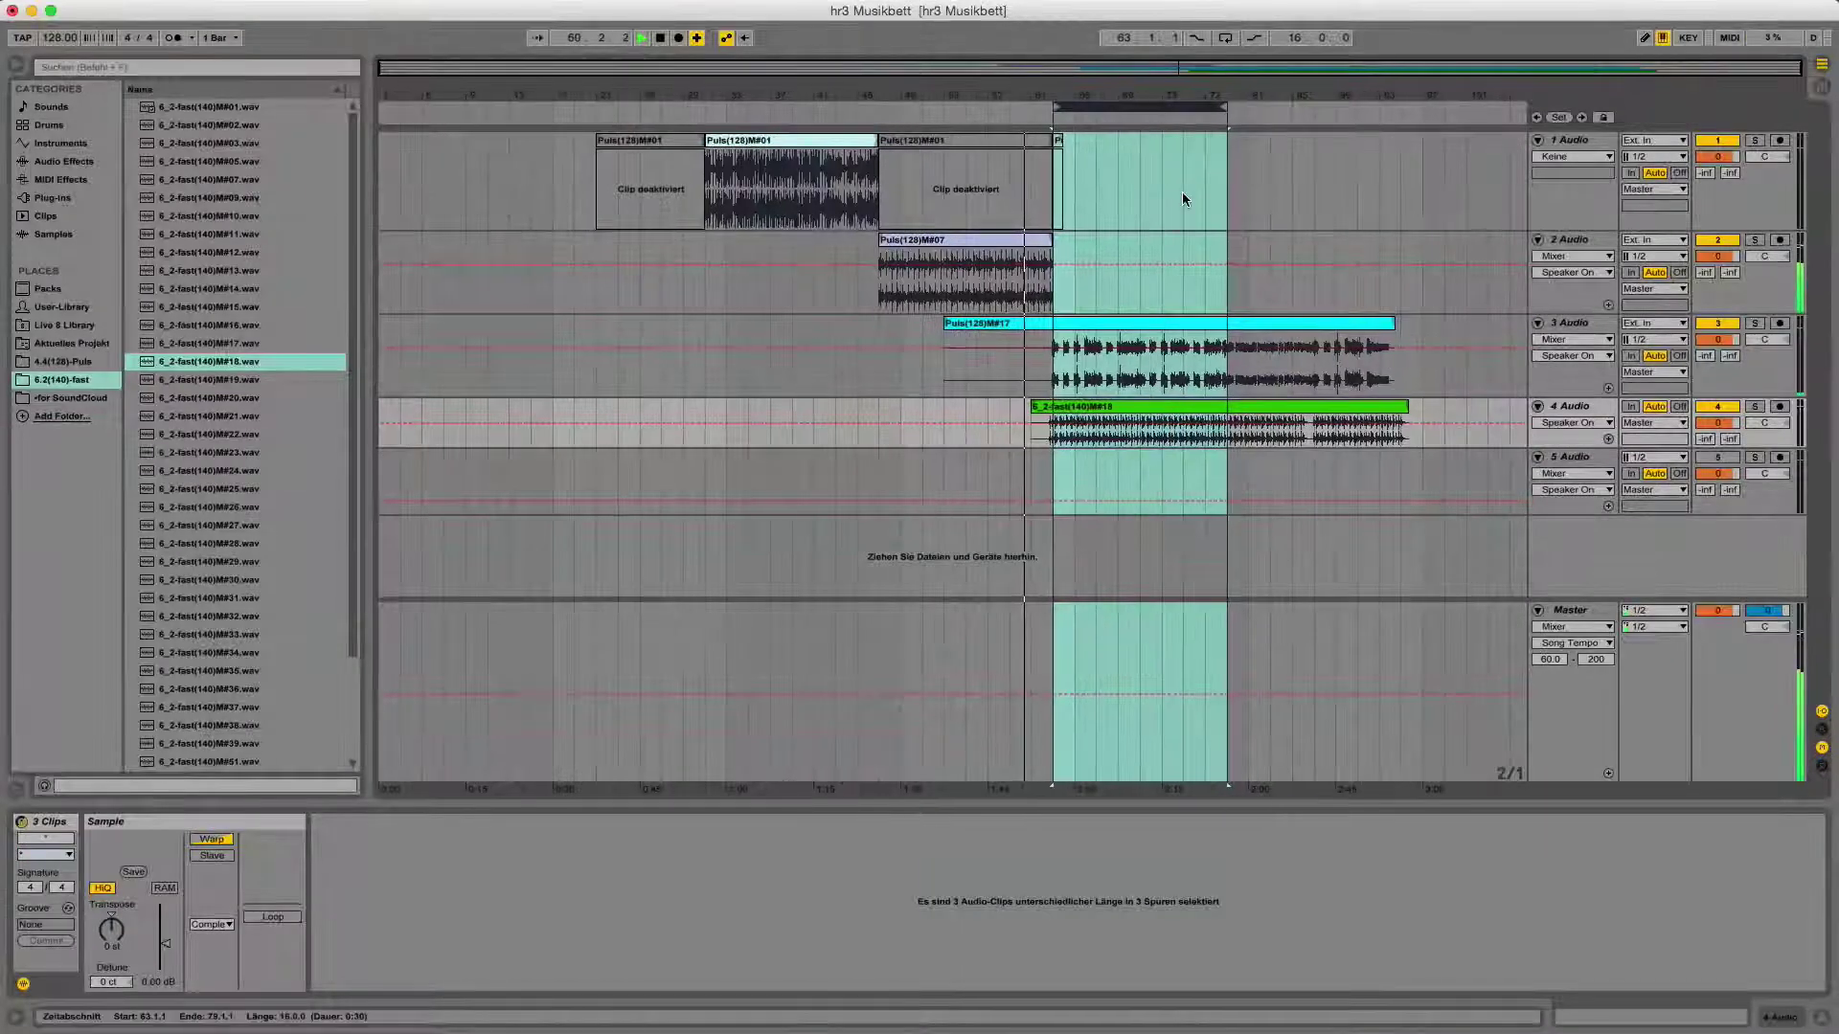
{"action": "key", "text": "super+e"}
{"action": "left_click", "coordinate": [1262, 323]}
{"action": "key", "text": "Delete"}
{"action": "left_click", "coordinate": [1258, 407]}
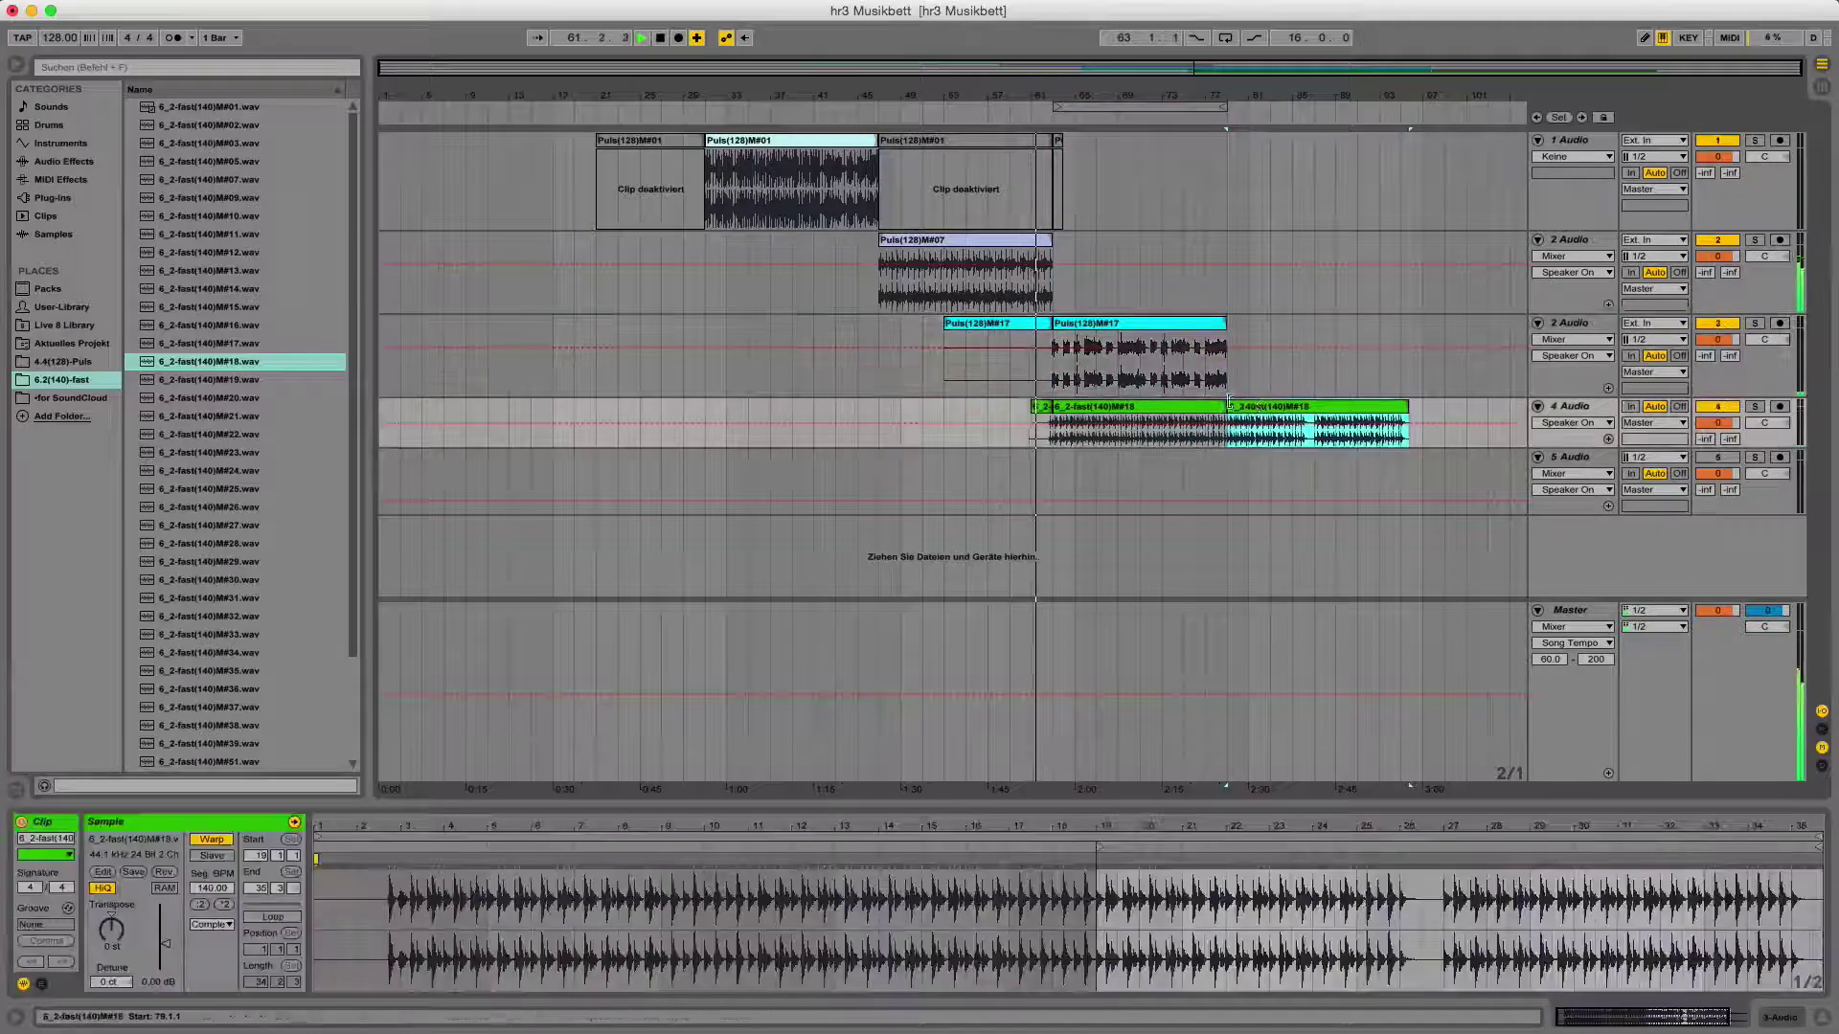
{"action": "key", "text": "Delete"}
{"action": "left_click", "coordinate": [1019, 323]}
{"action": "key", "text": "Delete"}
{"action": "left_click", "coordinate": [1036, 407]}
{"action": "key", "text": "Delete"}
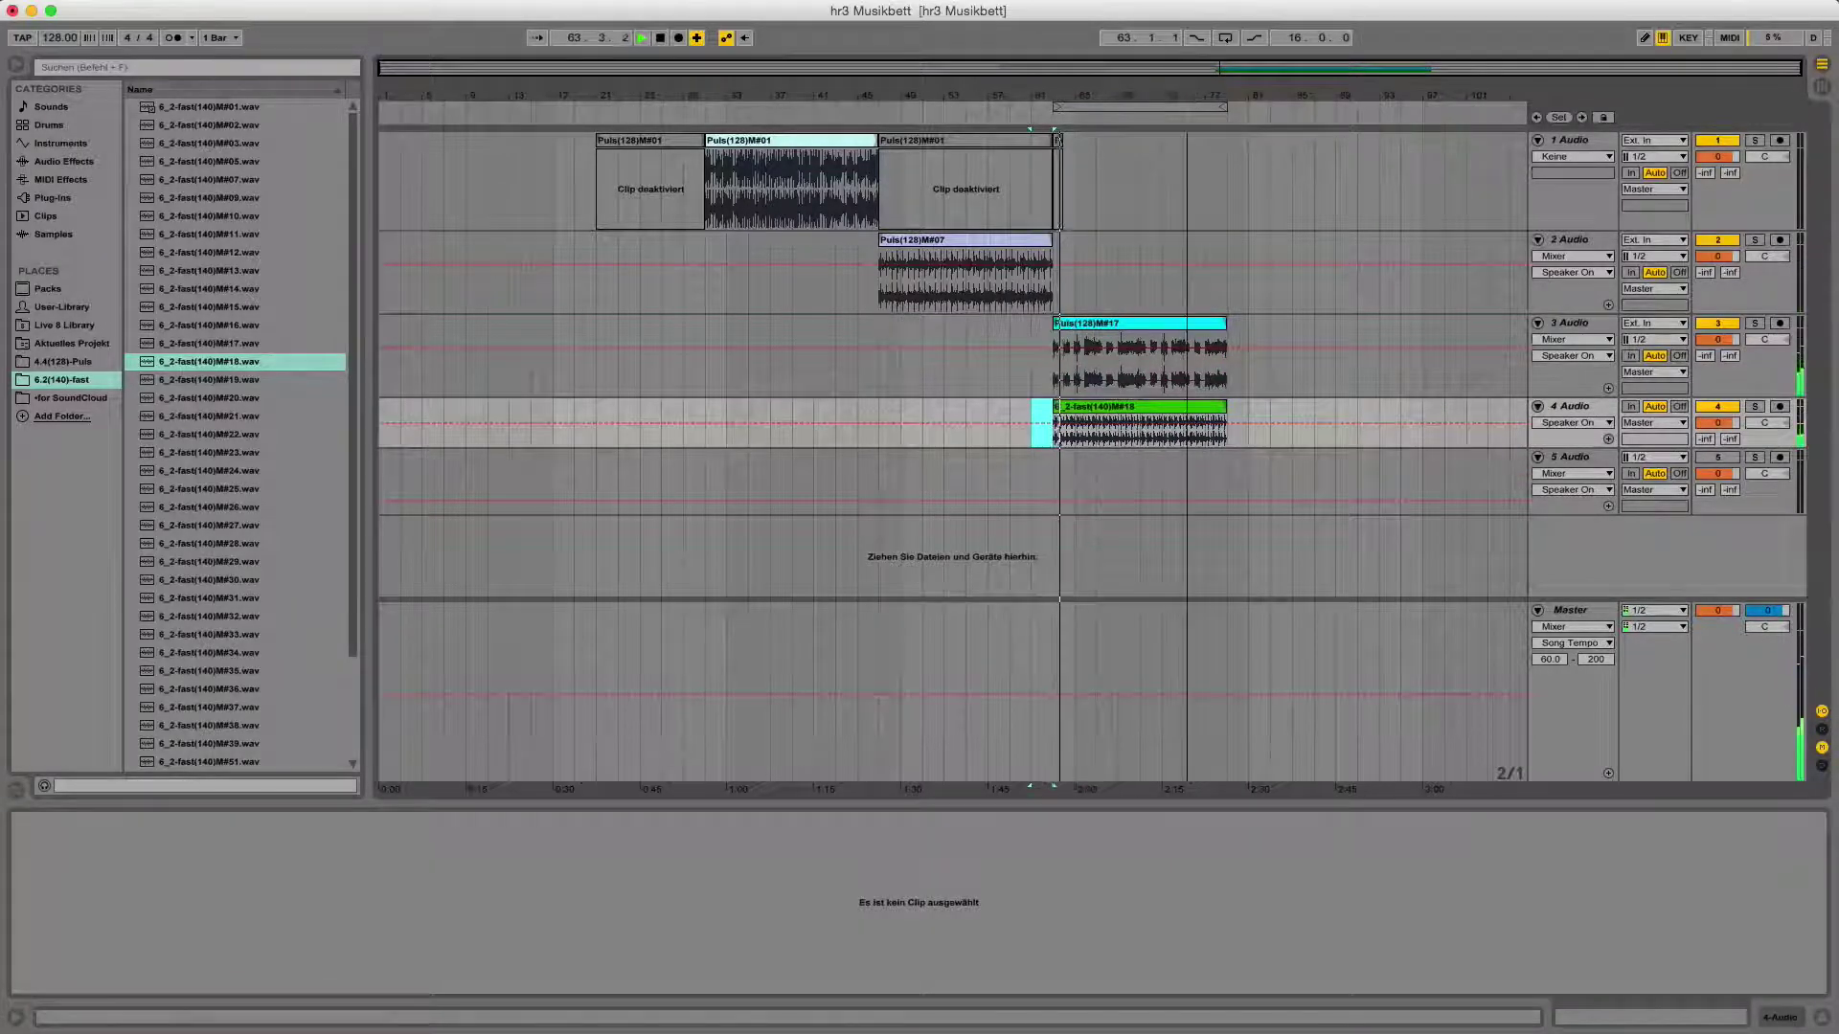
- Add Puls(128)M#05.wav to the second track, cut off its intro before bar 89 and move the rest to bar 79
{"action": "left_click", "coordinate": [64, 364]}
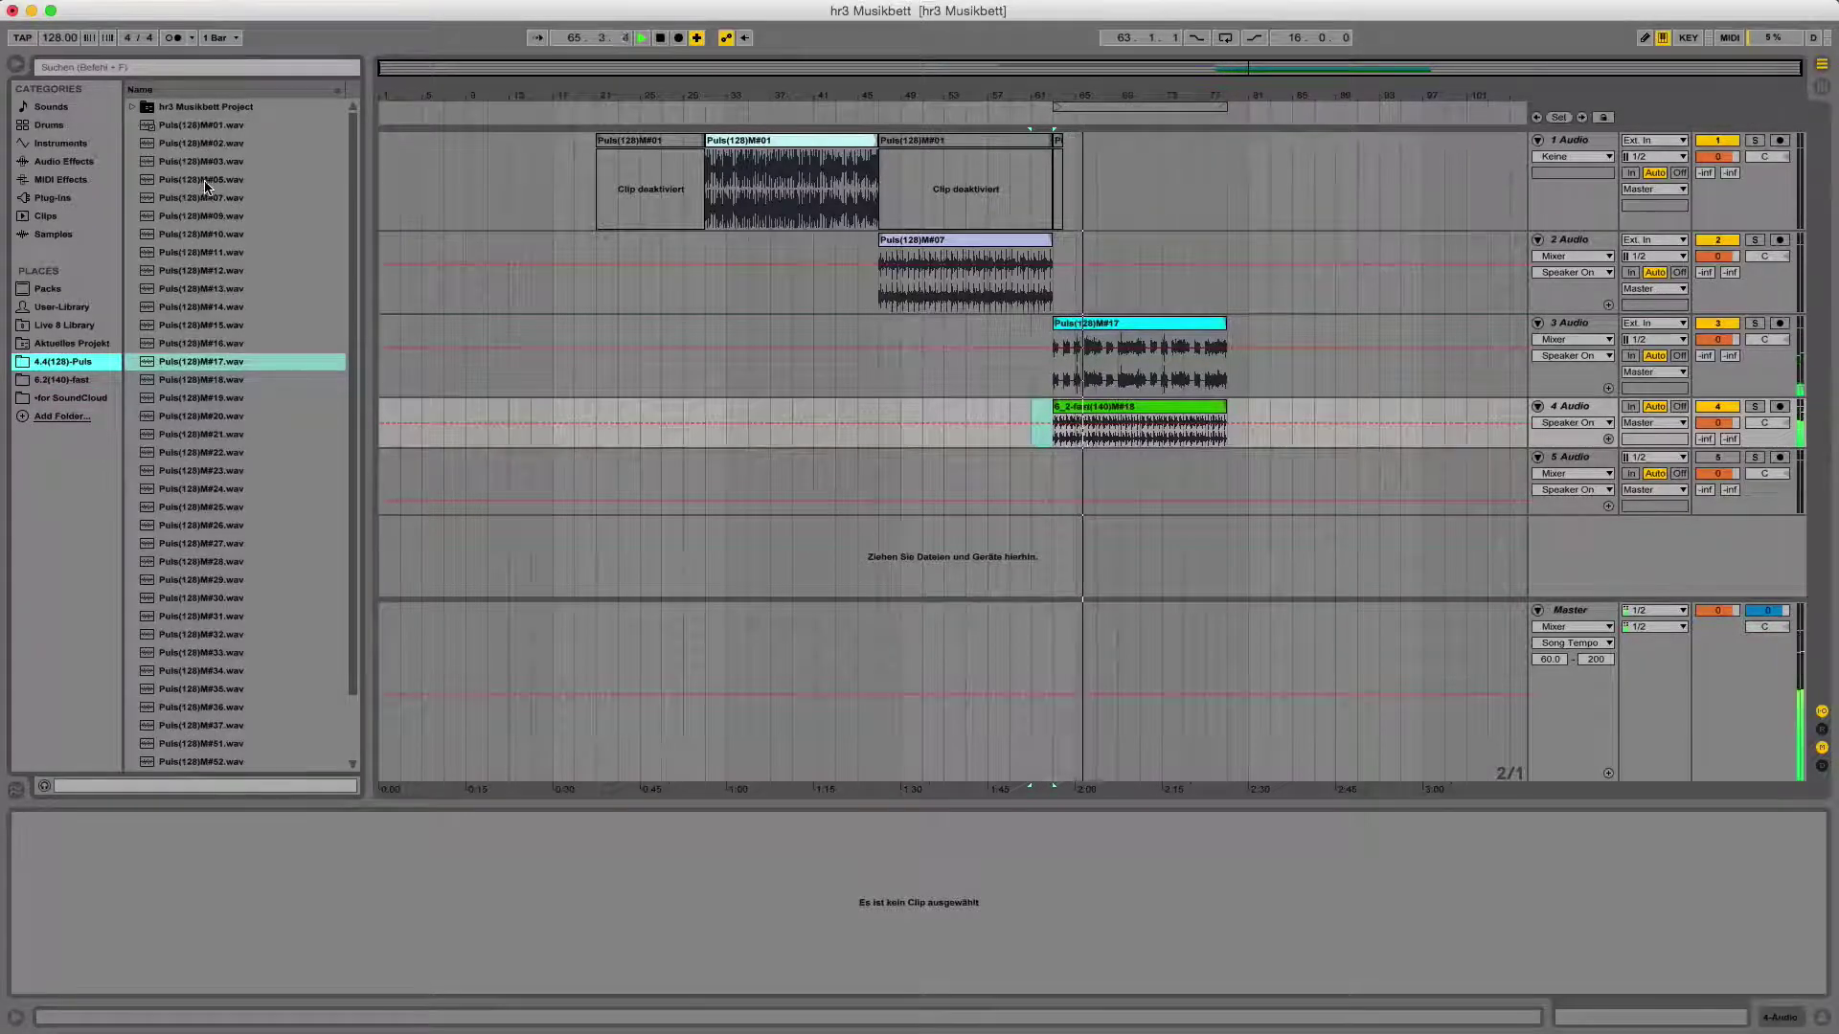
{"action": "left_click_drag", "start_coordinate": [203, 179], "coordinate": [1226, 246]}
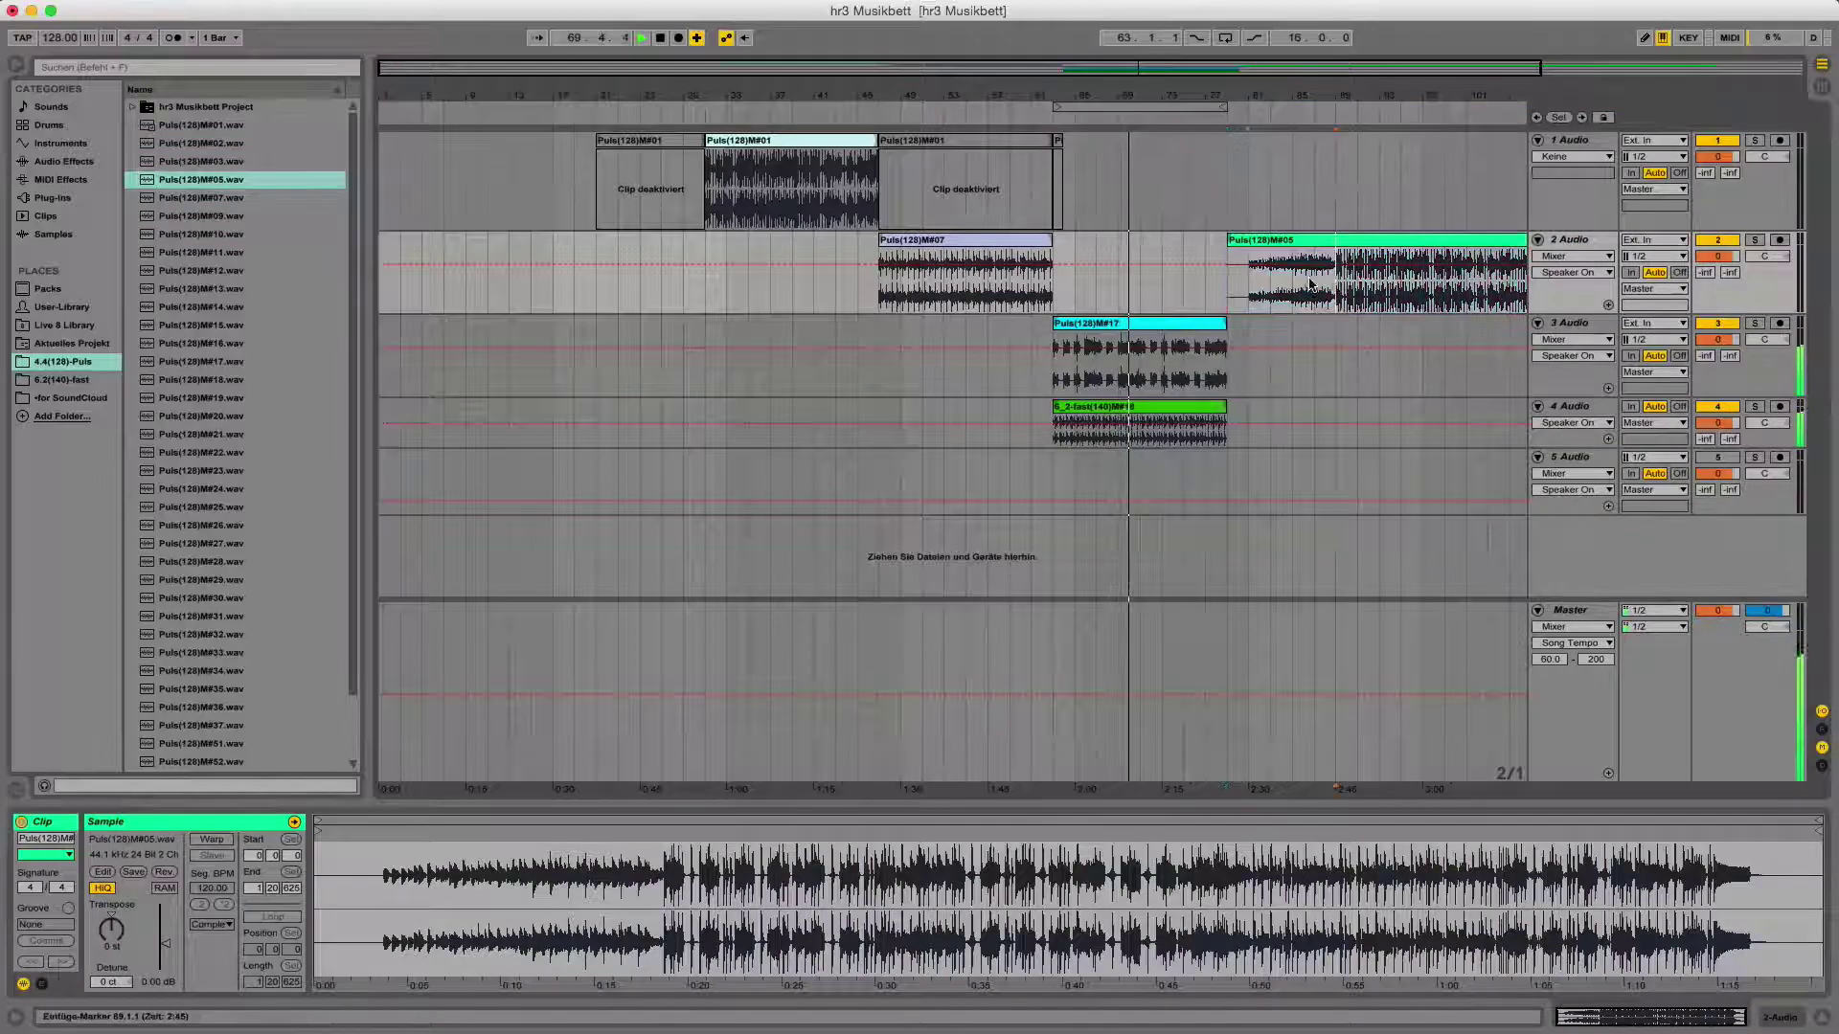
{"action": "key", "text": "Delete"}
{"action": "left_click_drag", "start_coordinate": [1371, 245], "coordinate": [1262, 246]}
{"action": "key", "text": "minus"}
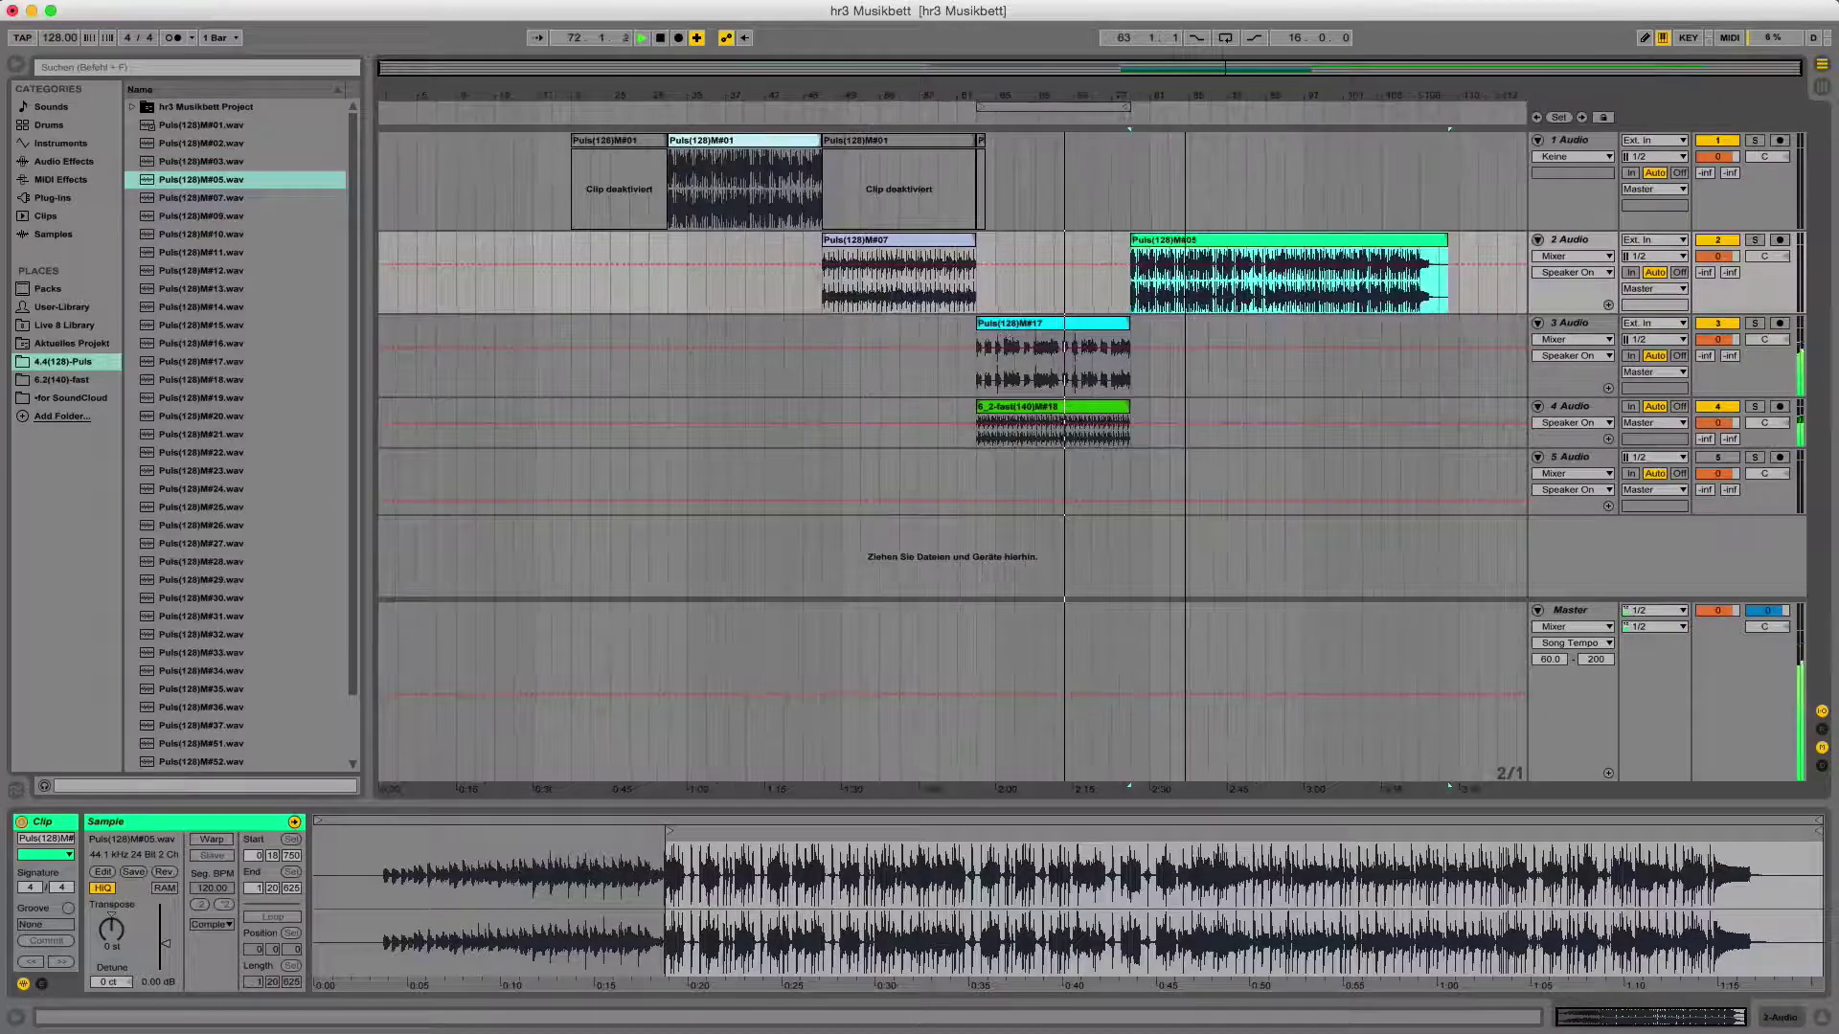
- Move the 16-bar loop range to bar 79, split the M#05 clip there and delete the remainder after bar 95
{"action": "left_click_drag", "start_coordinate": [1010, 106], "coordinate": [1163, 106]}
{"action": "key", "text": "super+e"}
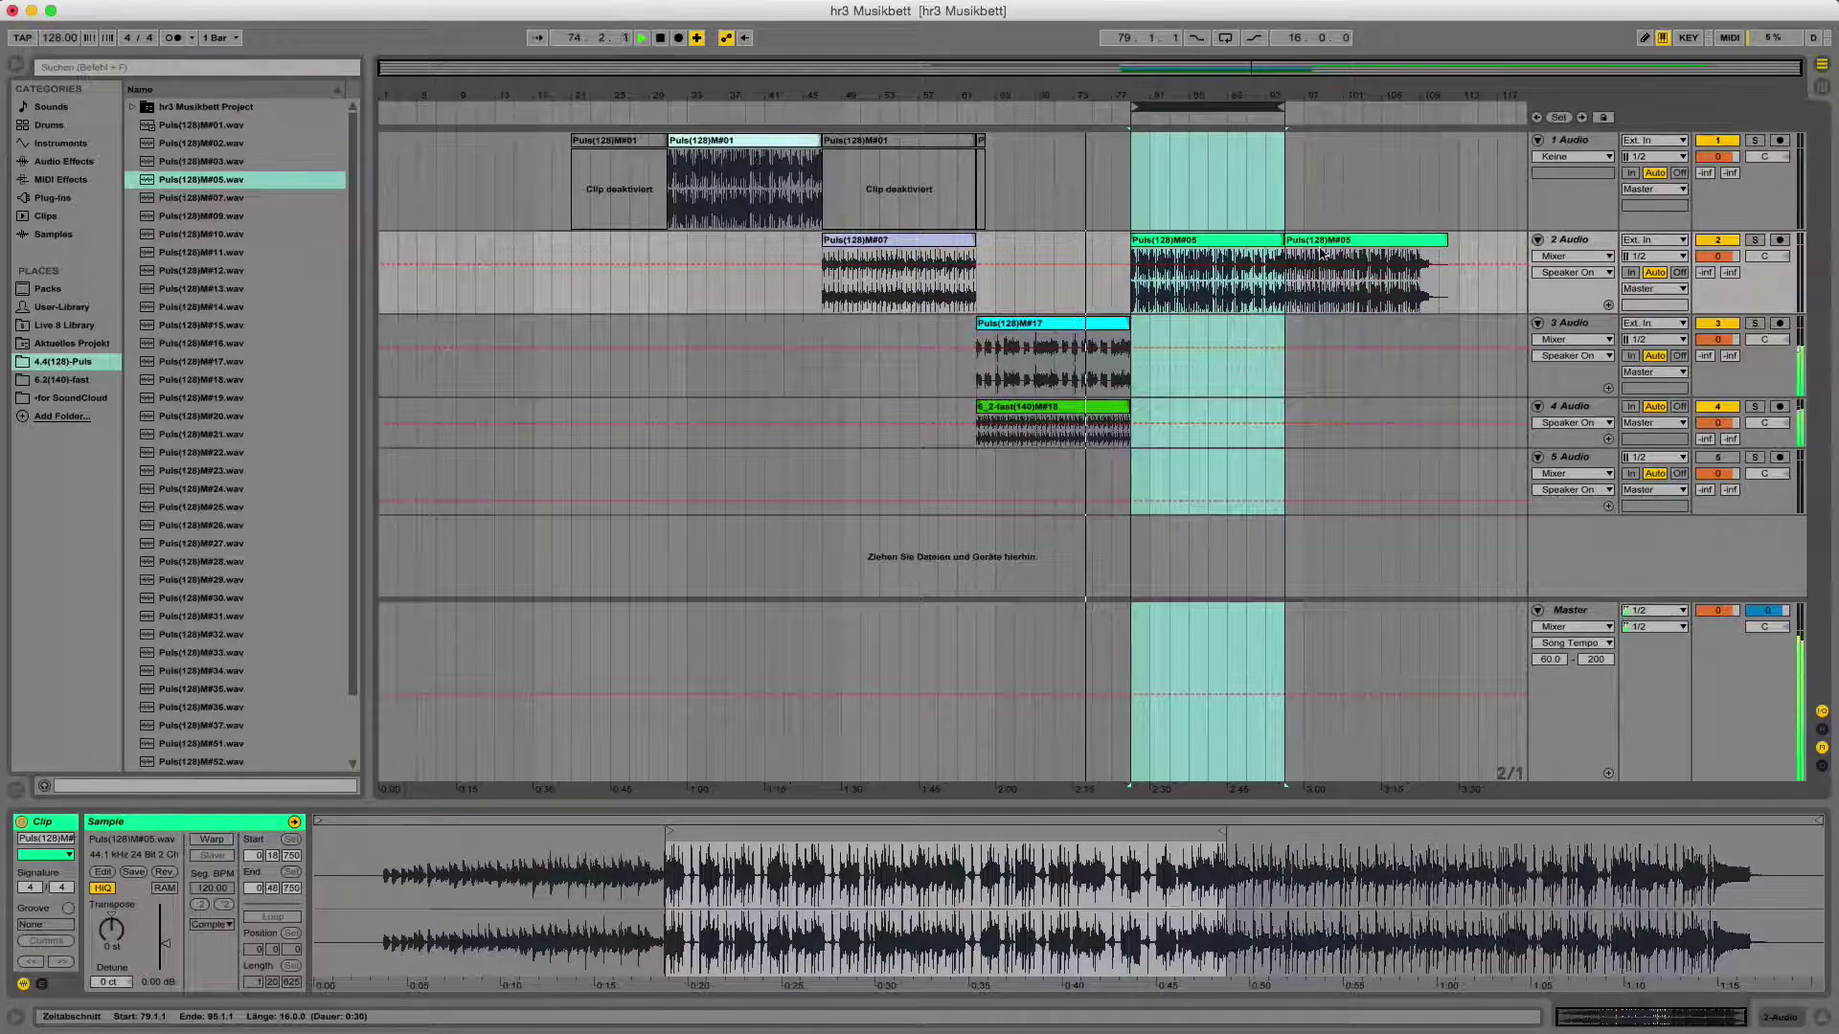
{"action": "left_click", "coordinate": [1324, 240]}
{"action": "key", "text": "Delete"}
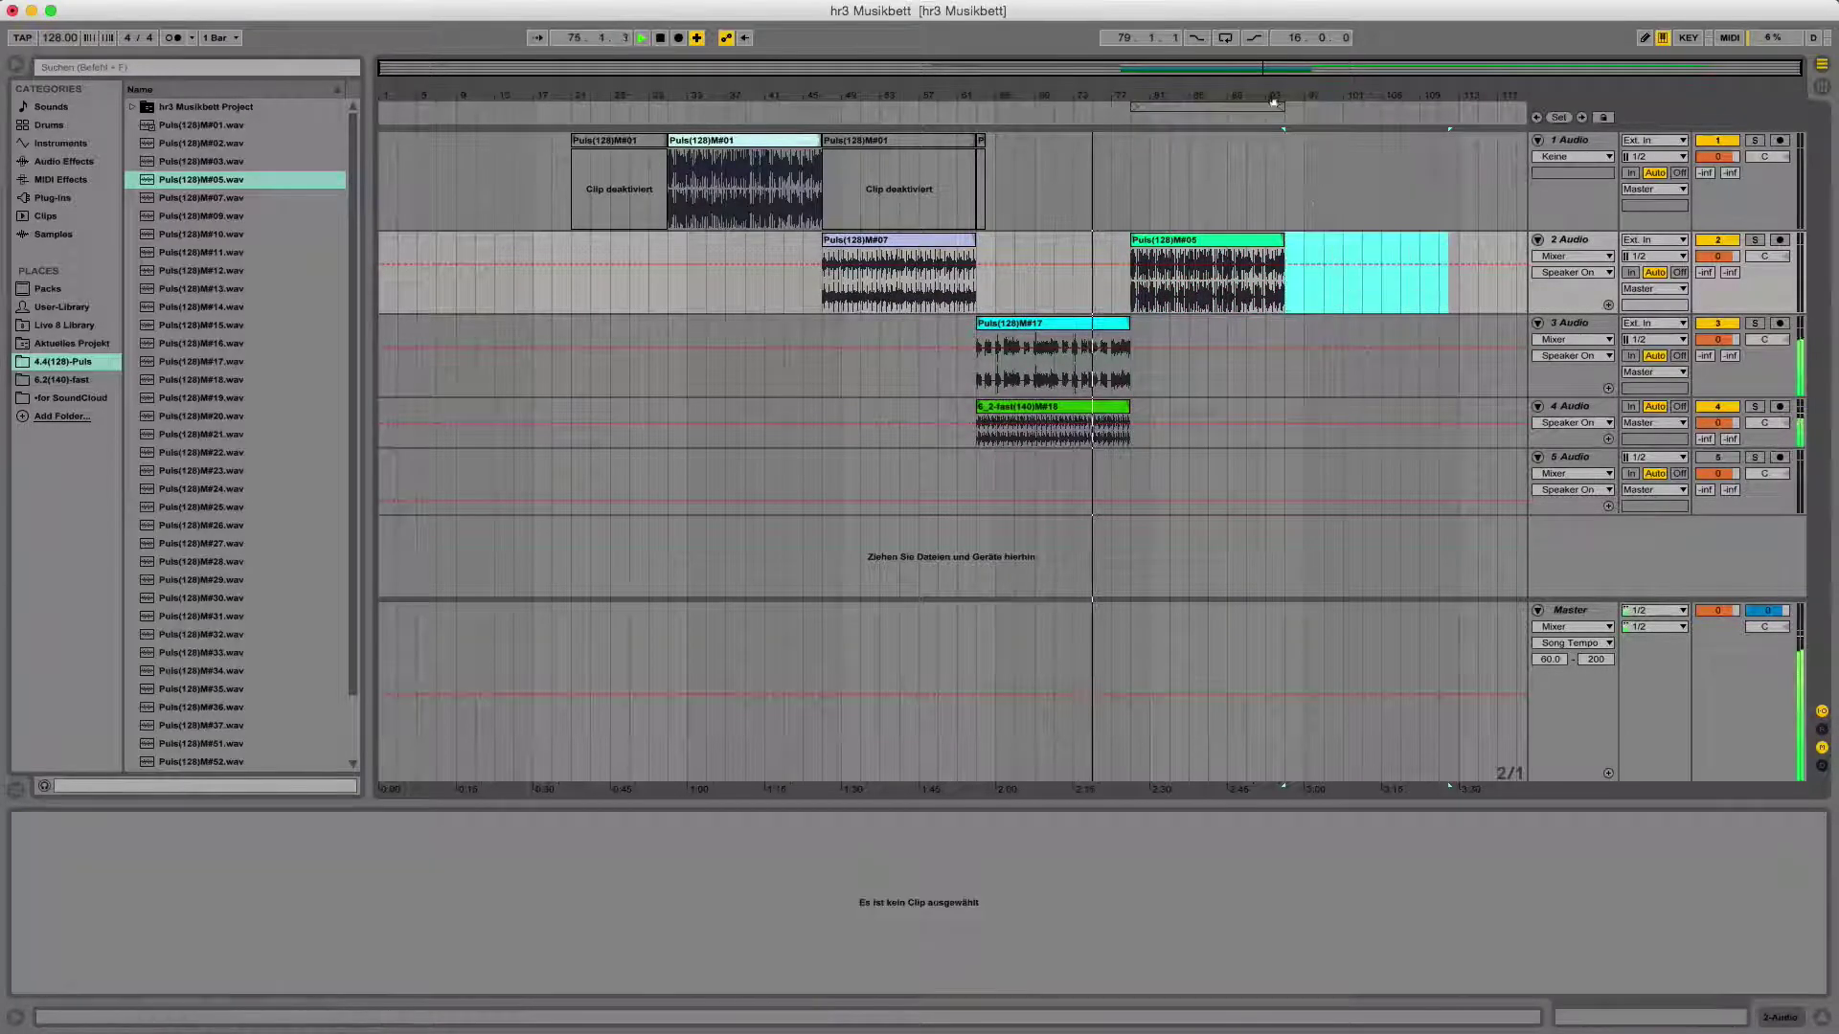
- Move the deactivated M#01 section at bar 47 to the end of the M#05 clip and reactivate it
{"action": "left_click", "coordinate": [881, 144]}
{"action": "left_click_drag", "start_coordinate": [868, 144], "coordinate": [1302, 165]}
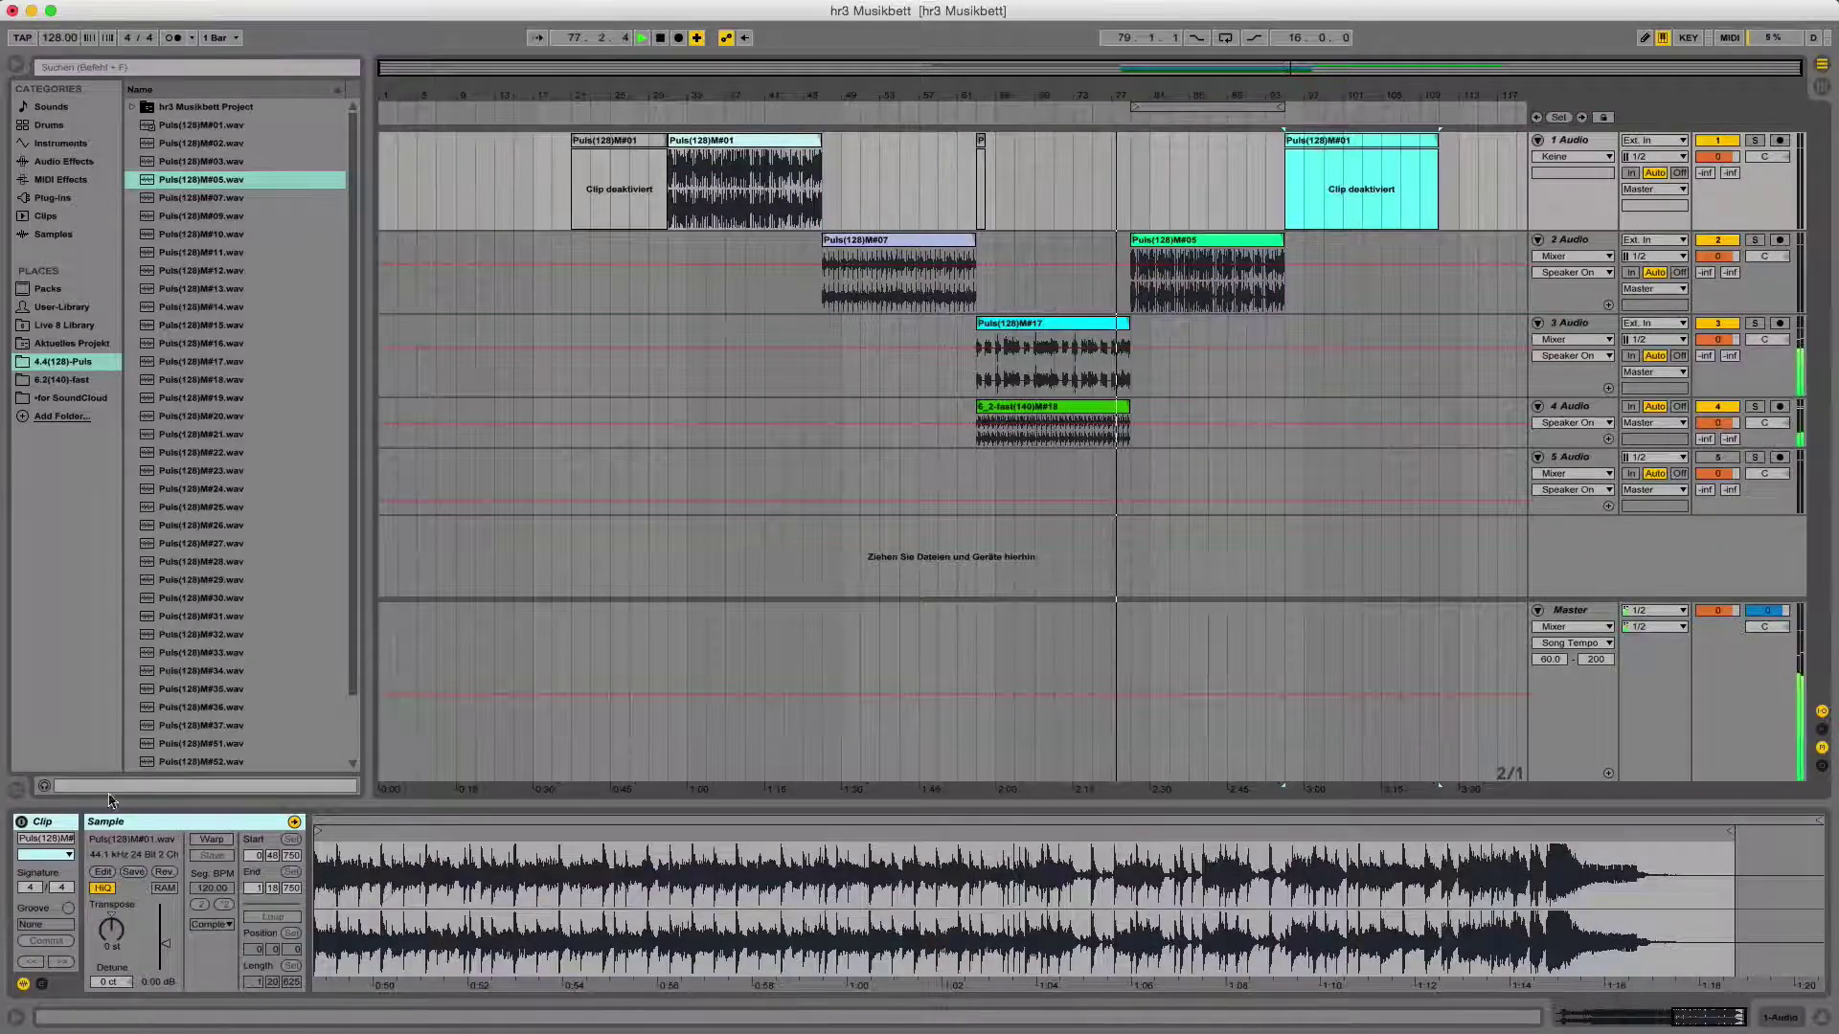
{"action": "left_click", "coordinate": [22, 822]}
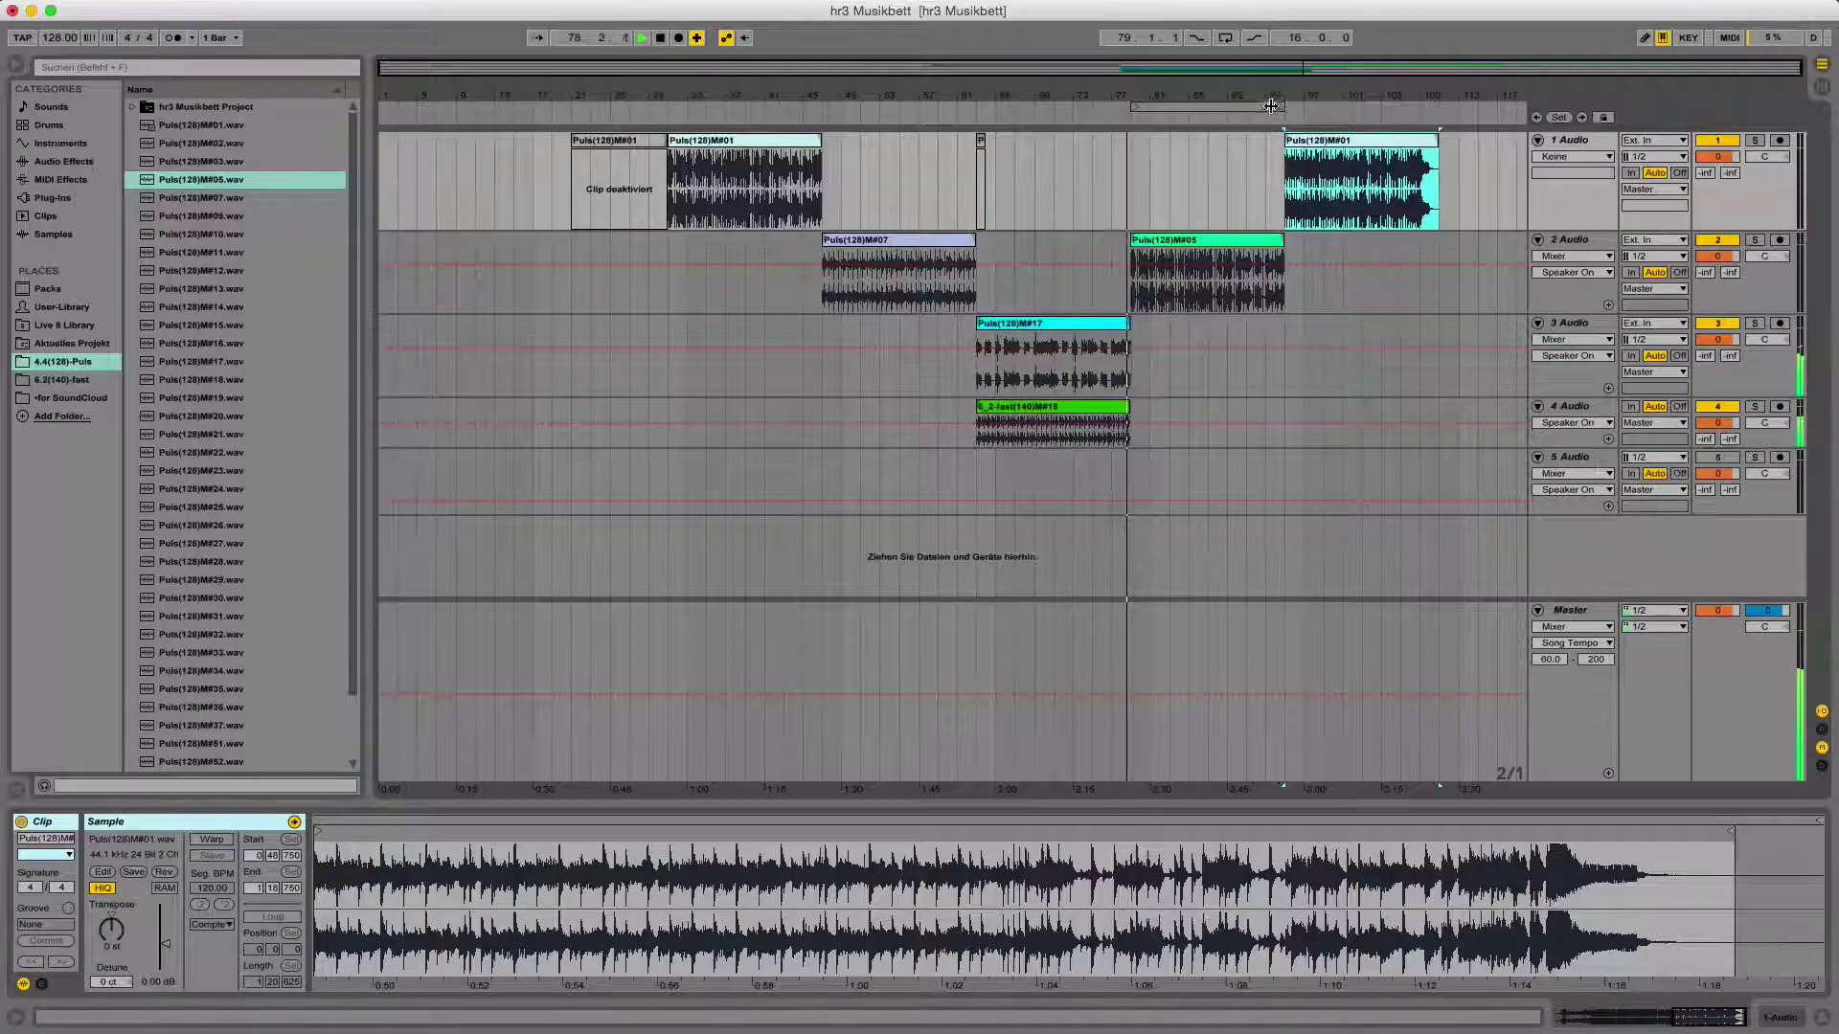
{"action": "left_click_drag", "start_coordinate": [1283, 102], "coordinate": [848, 103]}
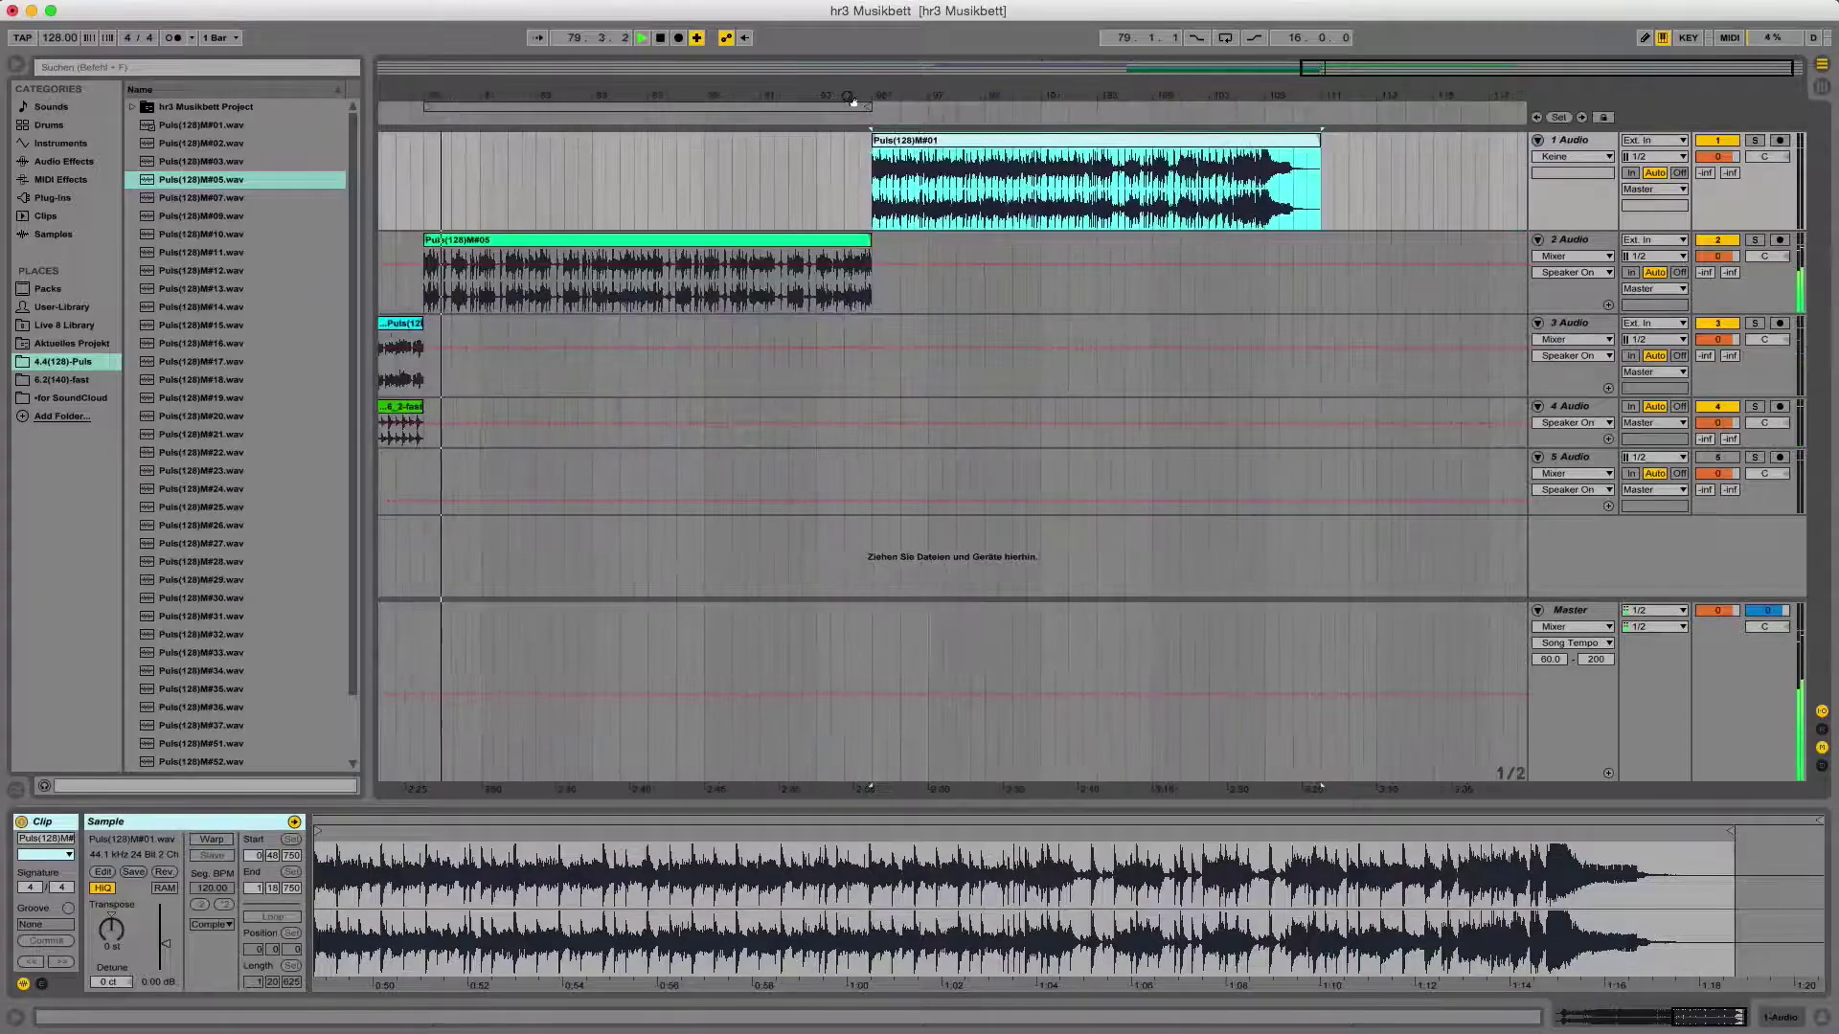
- Switch to the browser to view the jamXmusic page on SoundCloud, and return to the arrangement in Ableton Live
{"action": "key", "text": "super+Tab"}
{"action": "left_click", "coordinate": [1211, 618]}
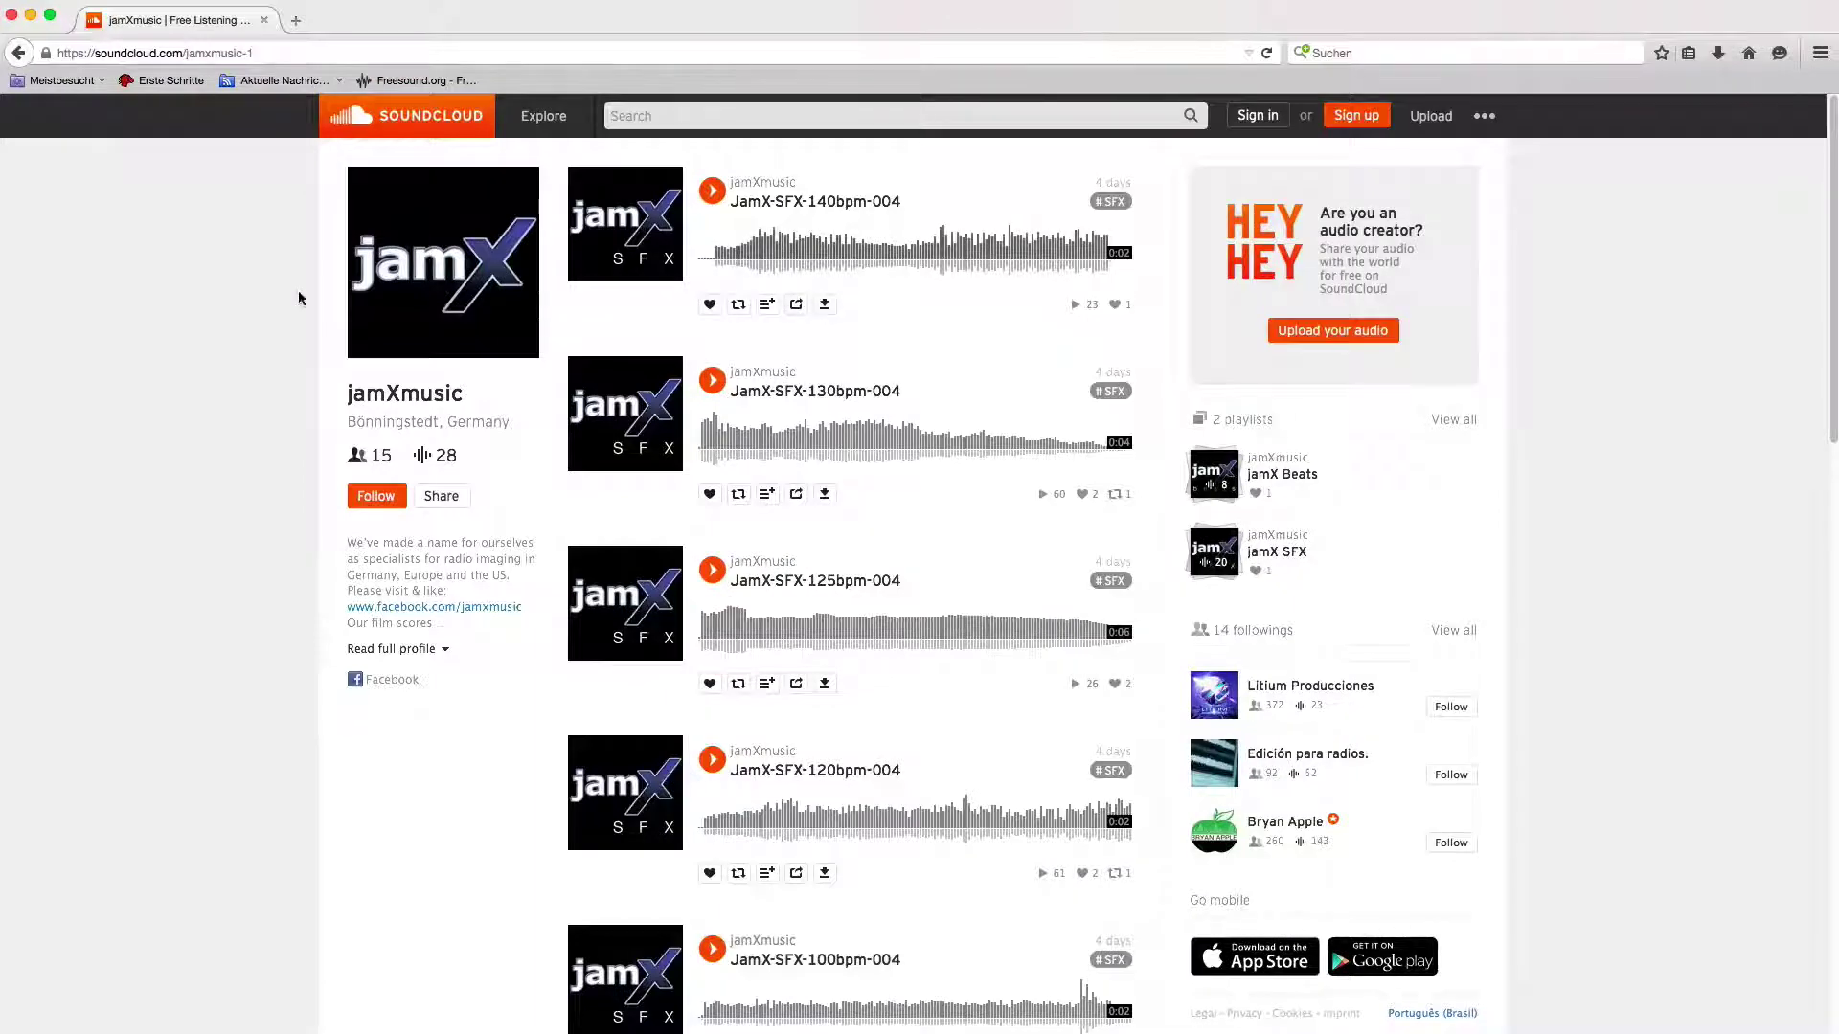
{"action": "key", "text": "super+Tab"}
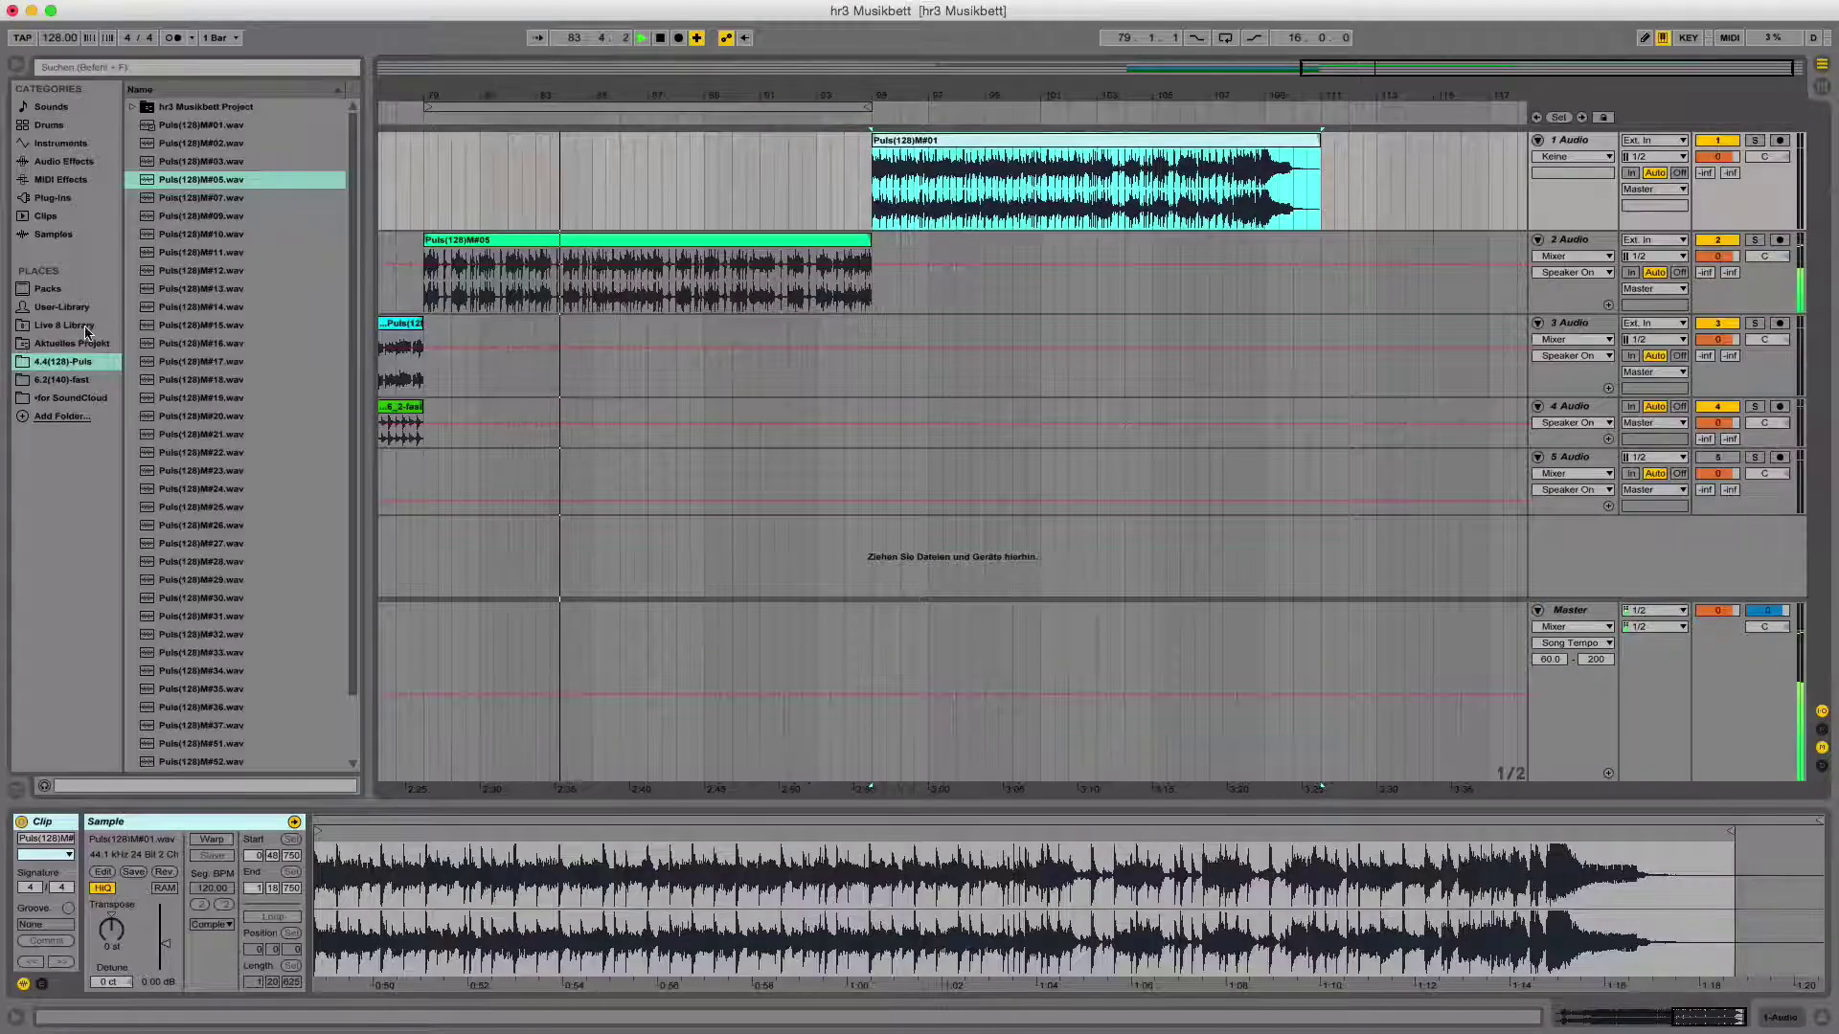
- Add jamX-SFX-100bpm-006.mp3 from the SoundCloud folder to the third track at the transition near bar 95 and enable warping
{"action": "left_click", "coordinate": [74, 398]}
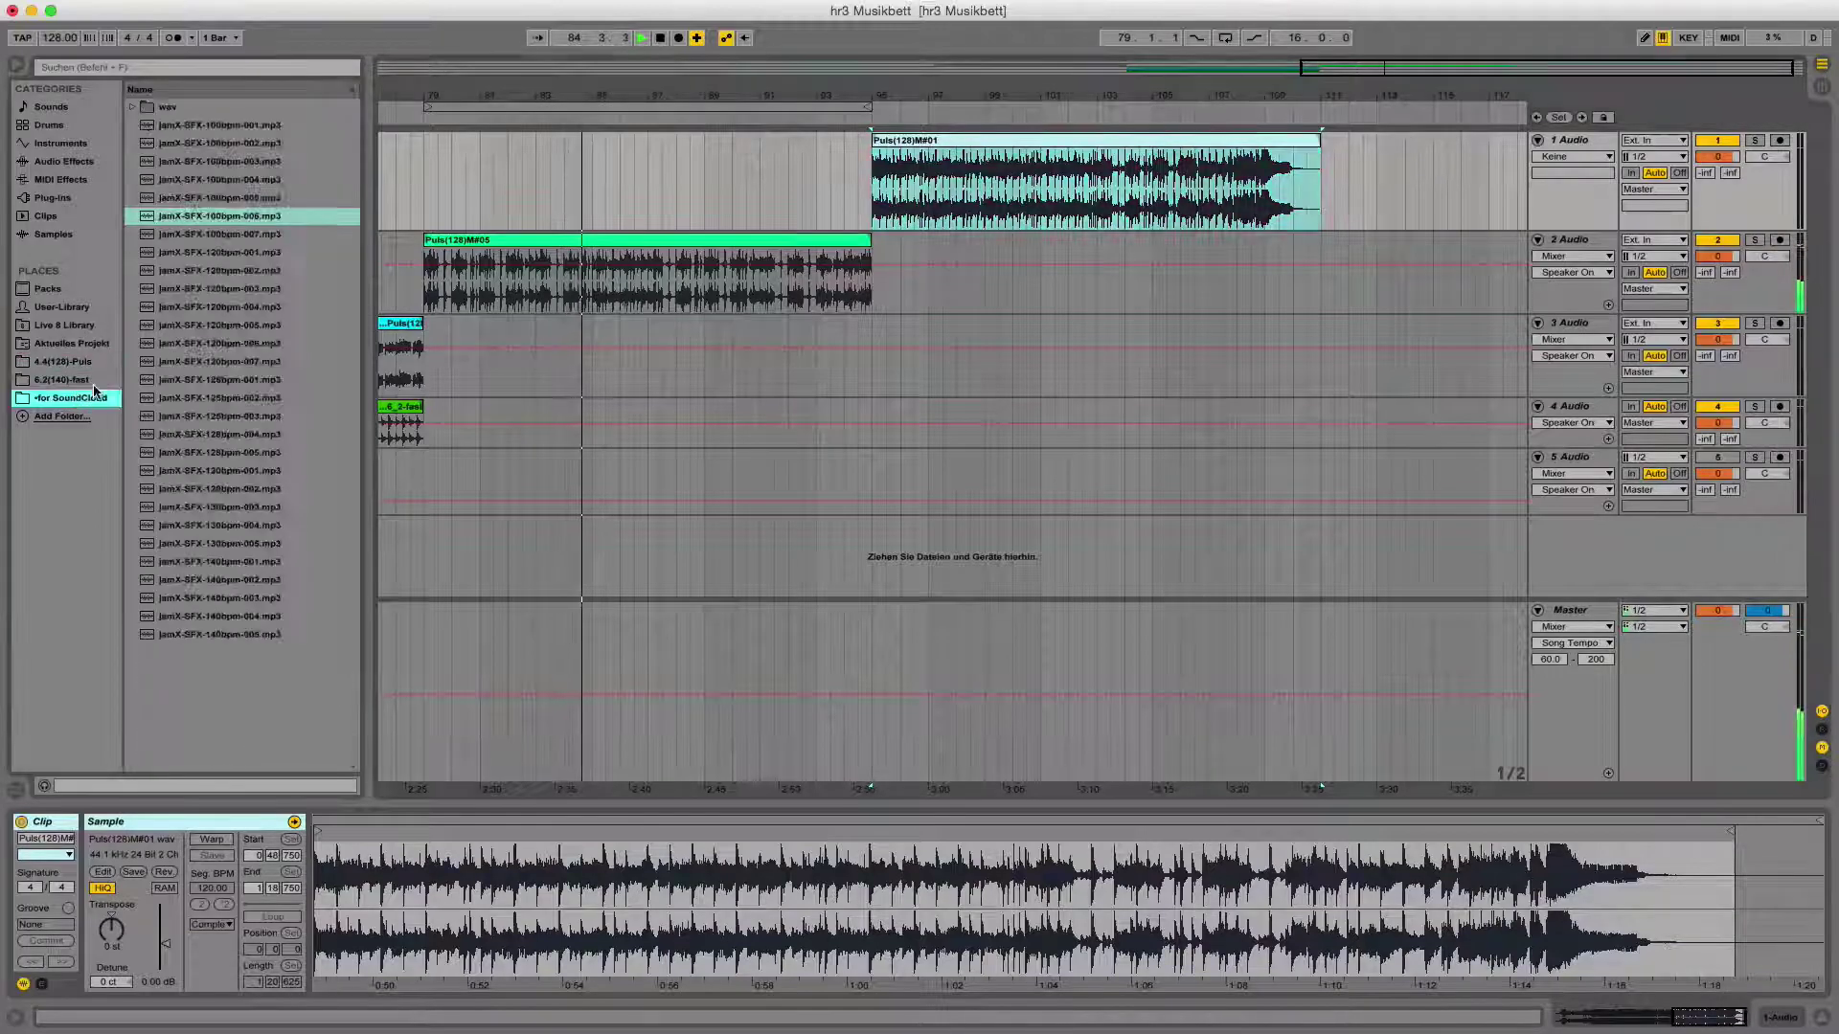
{"action": "left_click", "coordinate": [239, 216]}
{"action": "left_click_drag", "start_coordinate": [253, 220], "coordinate": [858, 370]}
{"action": "left_click", "coordinate": [218, 812]}
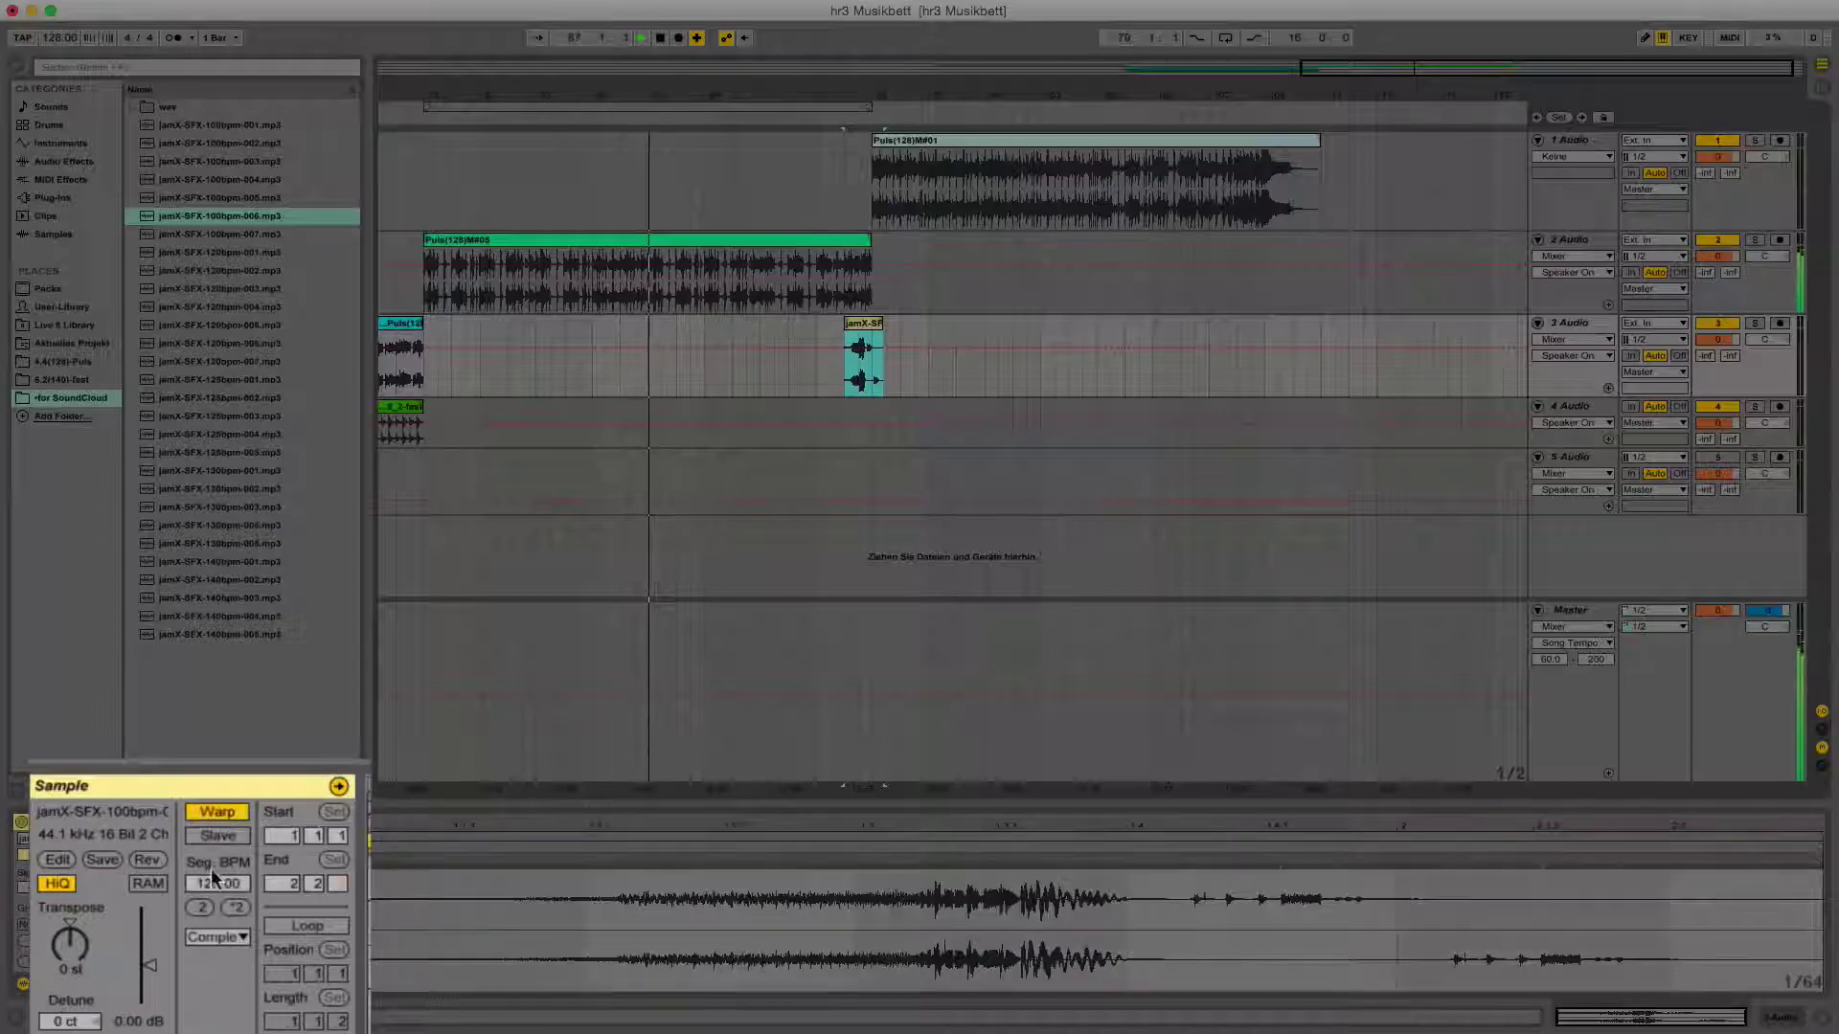
- Set the SFX clip's segment tempo to 100 BPM and move the clip so its swell leads into the last M#01 section
{"action": "left_click_drag", "start_coordinate": [213, 881], "coordinate": [206, 874]}
{"action": "type", "text": "100"}
{"action": "key", "text": "Return"}
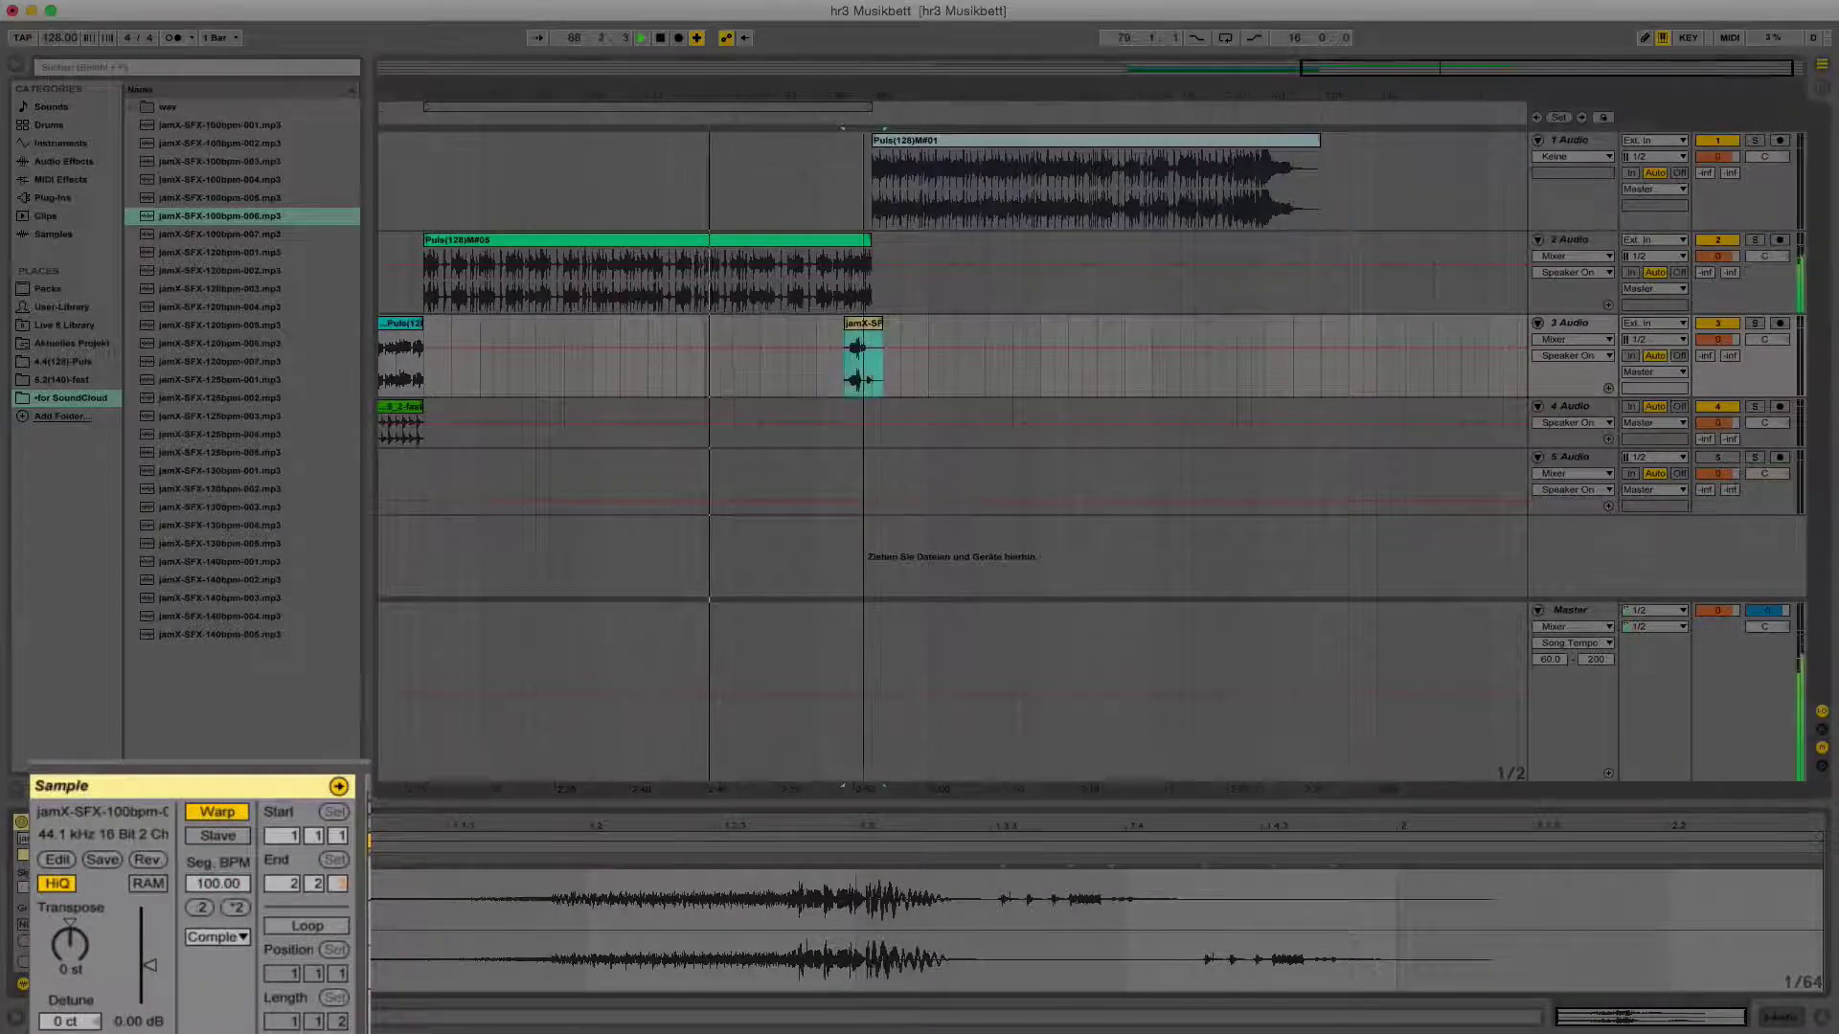
{"action": "left_click_drag", "start_coordinate": [878, 90], "coordinate": [869, 100]}
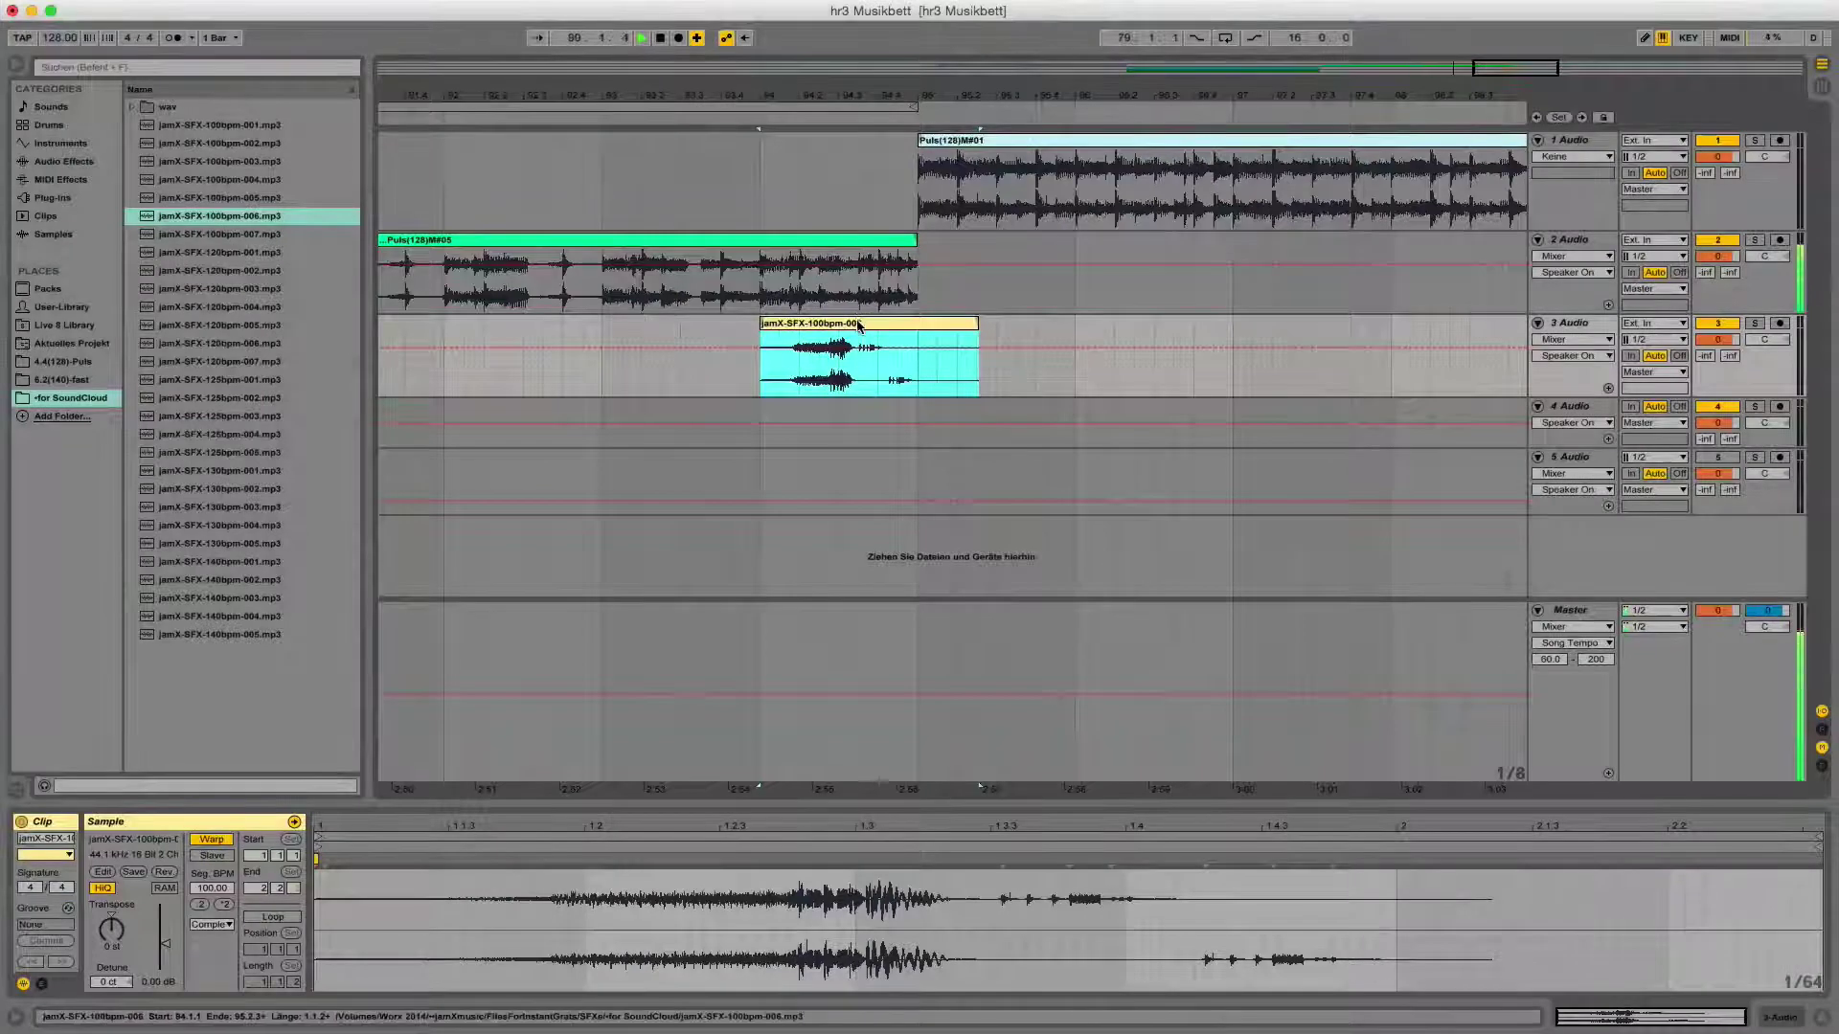
{"action": "left_click_drag", "start_coordinate": [857, 324], "coordinate": [937, 328]}
- Extend the loop range to span bar 21 through bar 111, up to the end of the last M#01 clip
{"action": "left_click_drag", "start_coordinate": [920, 93], "coordinate": [1299, 91]}
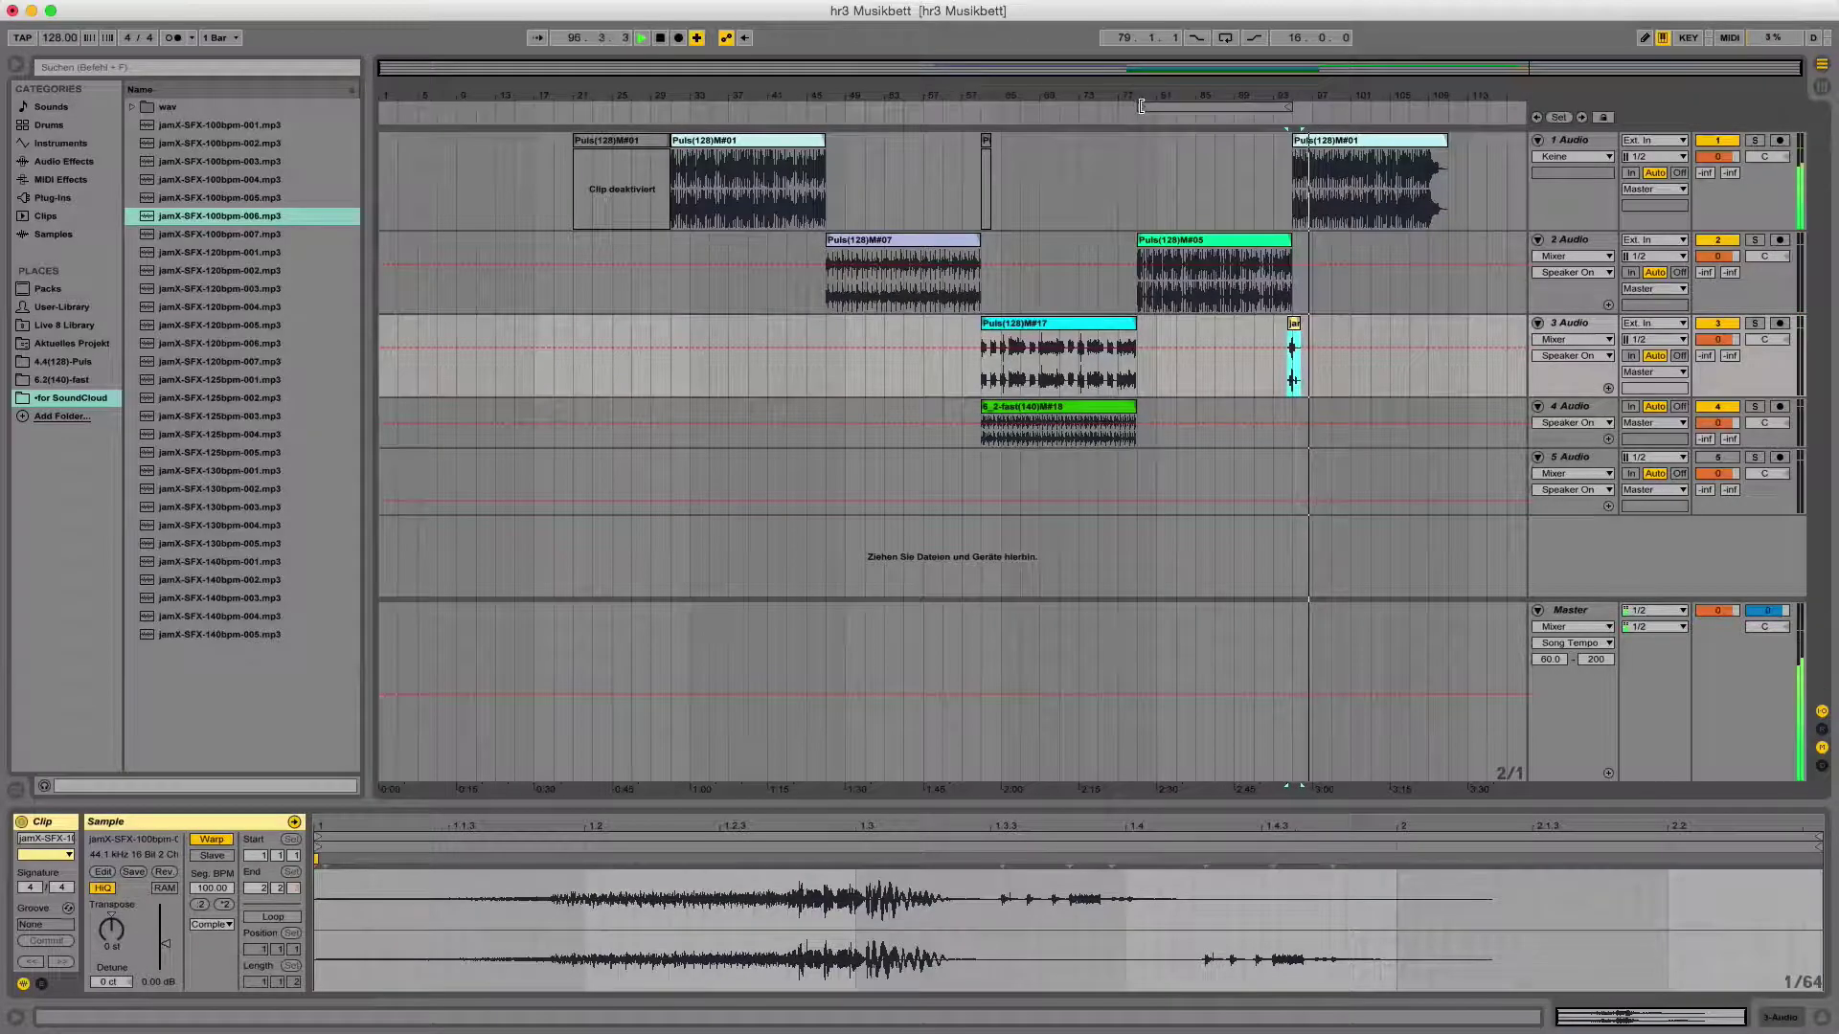
{"action": "left_click_drag", "start_coordinate": [1141, 105], "coordinate": [572, 107]}
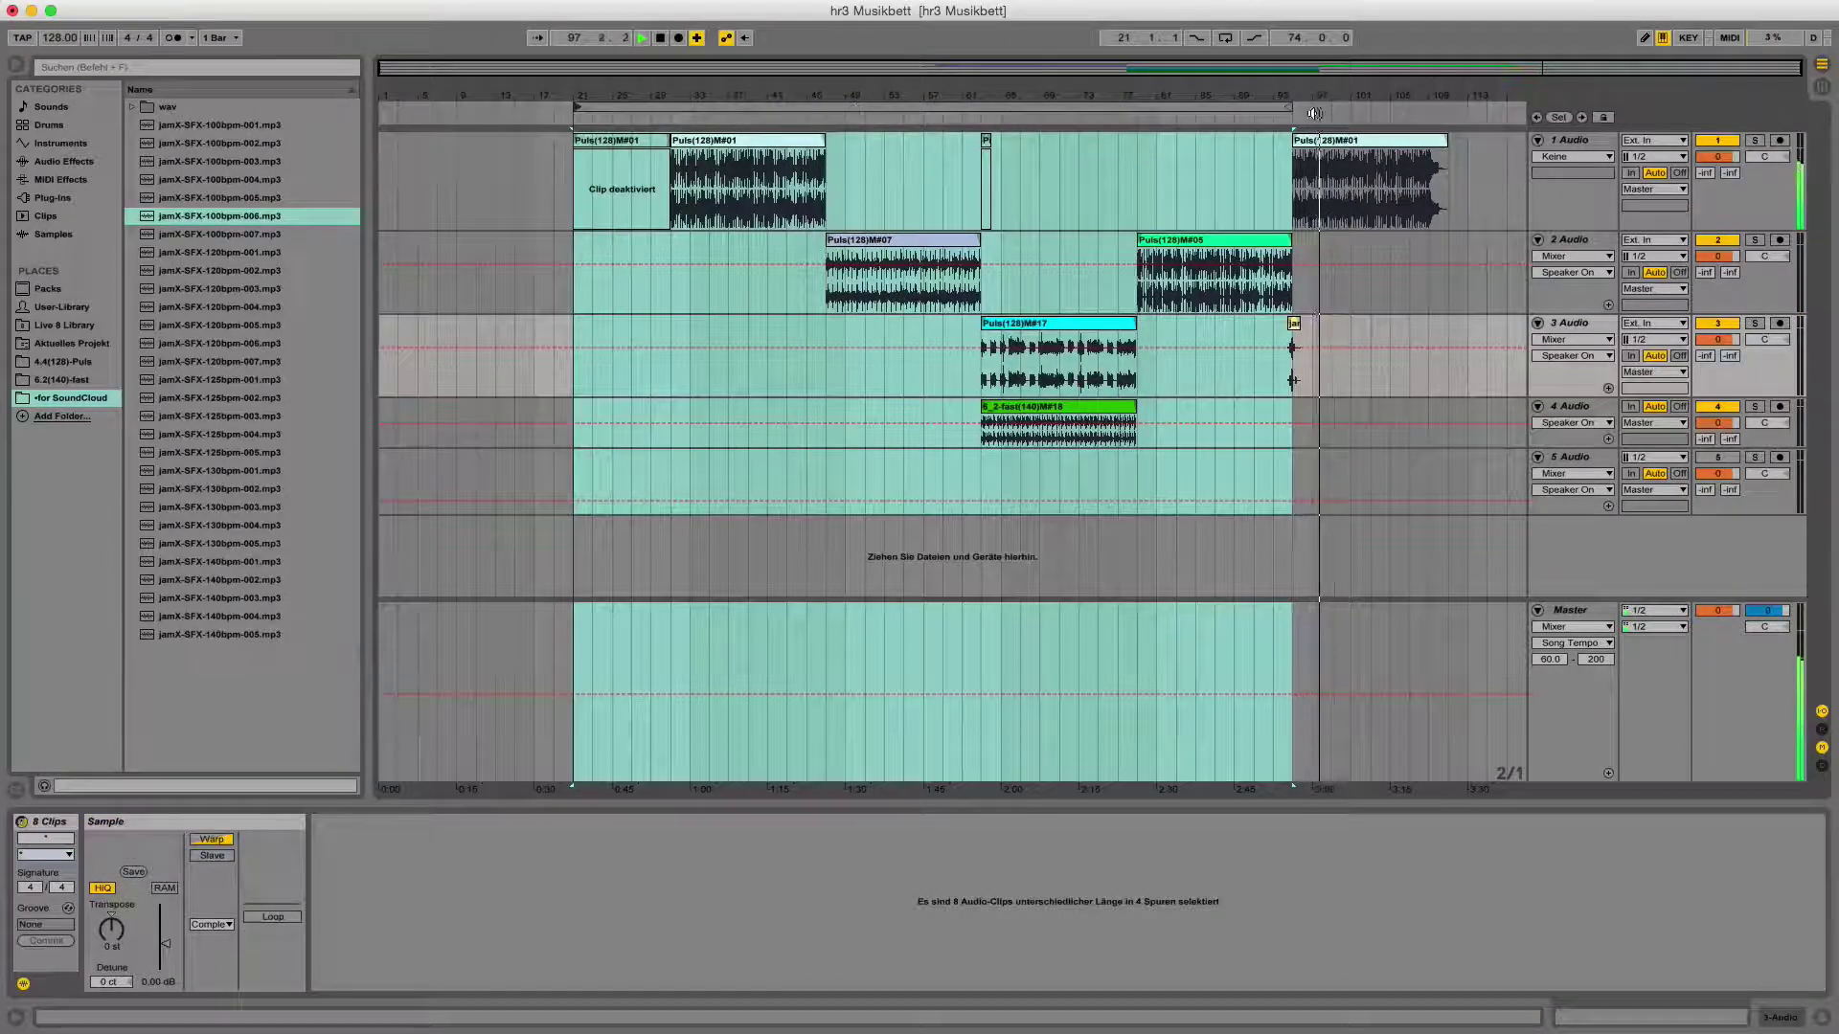
{"action": "left_click_drag", "start_coordinate": [1287, 105], "coordinate": [1443, 105]}
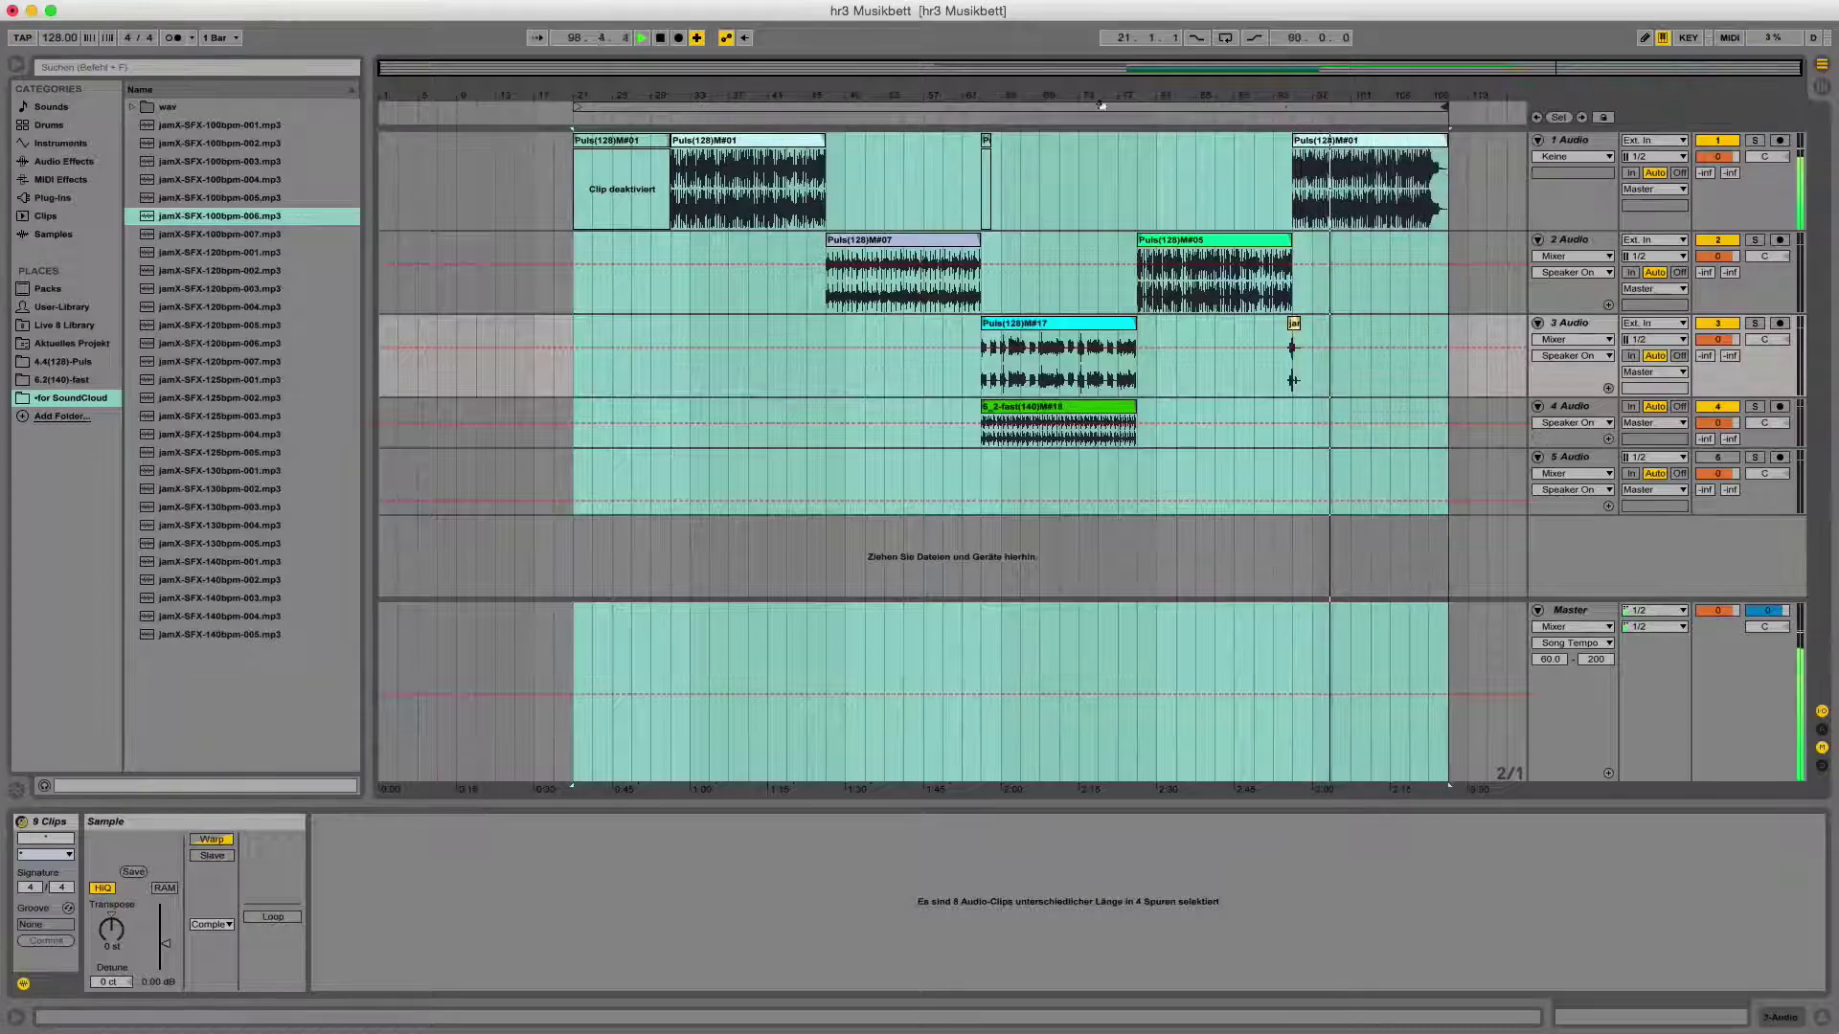
- Add the intro mixout Puls(128)M#13.wav to the second track, overlapping the start of the first active M#01 section
{"action": "left_click", "coordinate": [76, 361]}
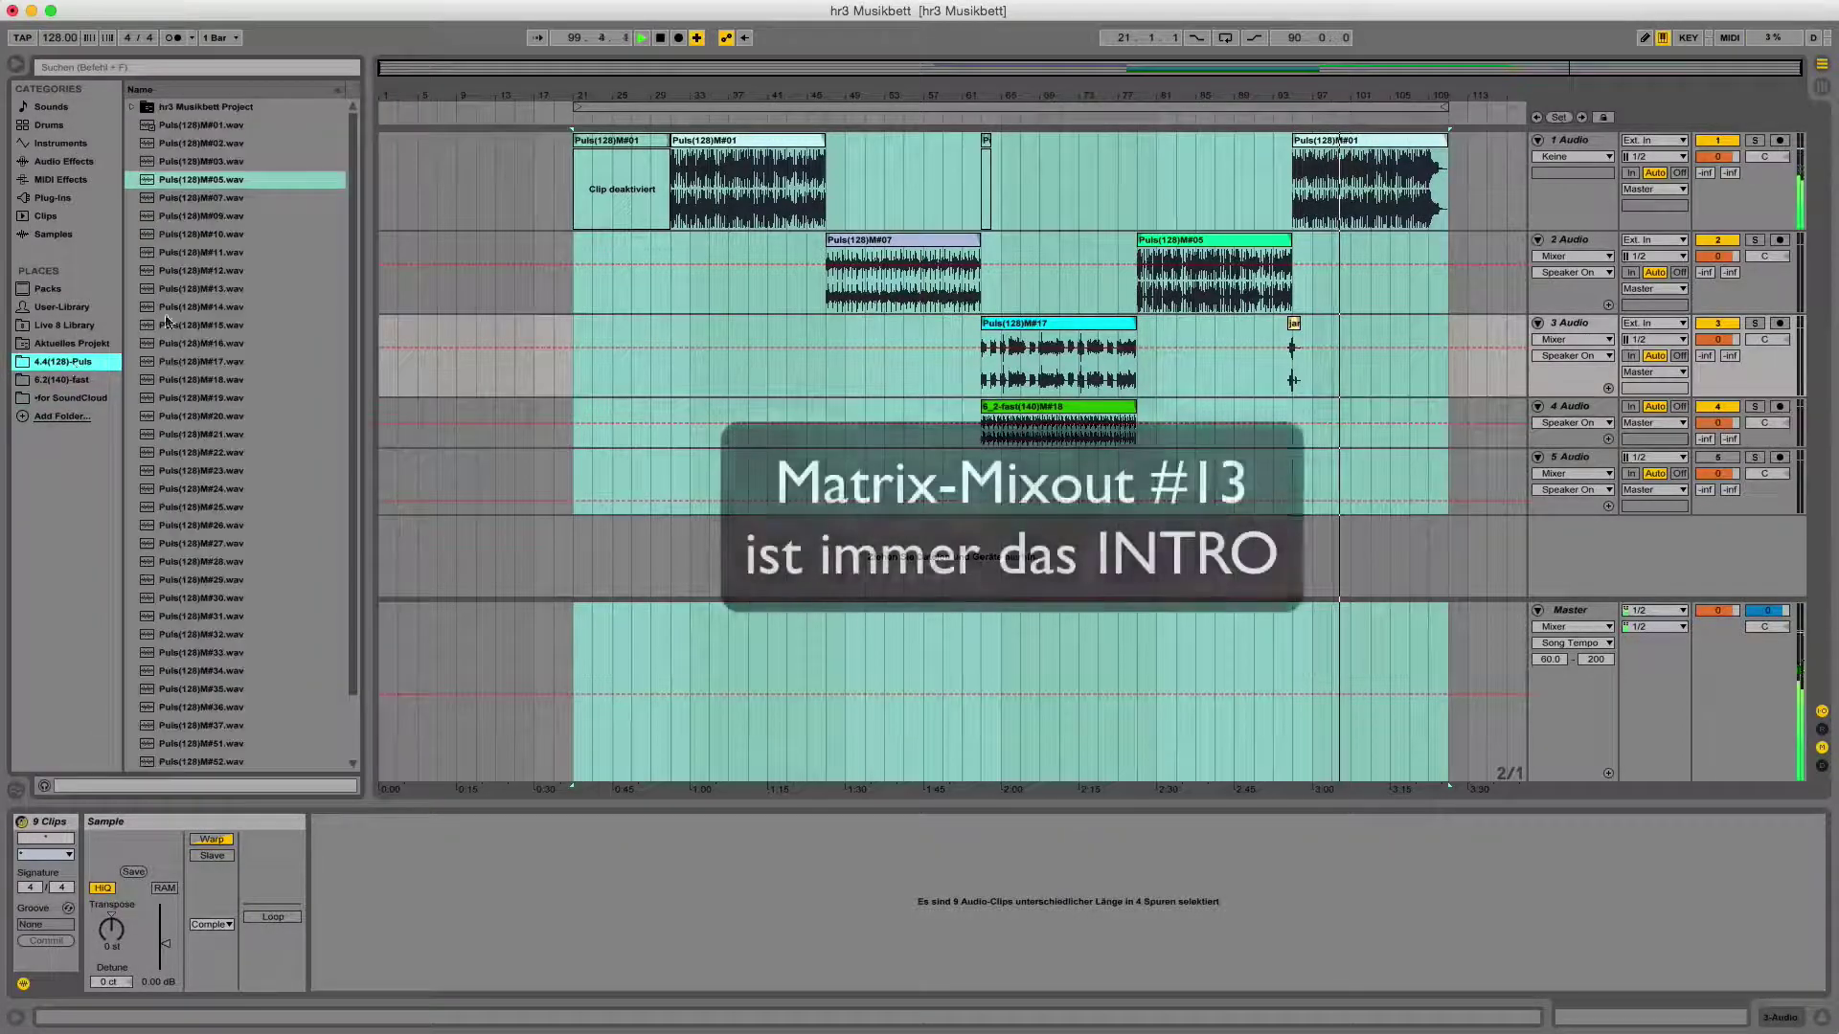
{"action": "left_click_drag", "start_coordinate": [209, 287], "coordinate": [659, 289]}
{"action": "left_click_drag", "start_coordinate": [665, 95], "coordinate": [683, 192]}
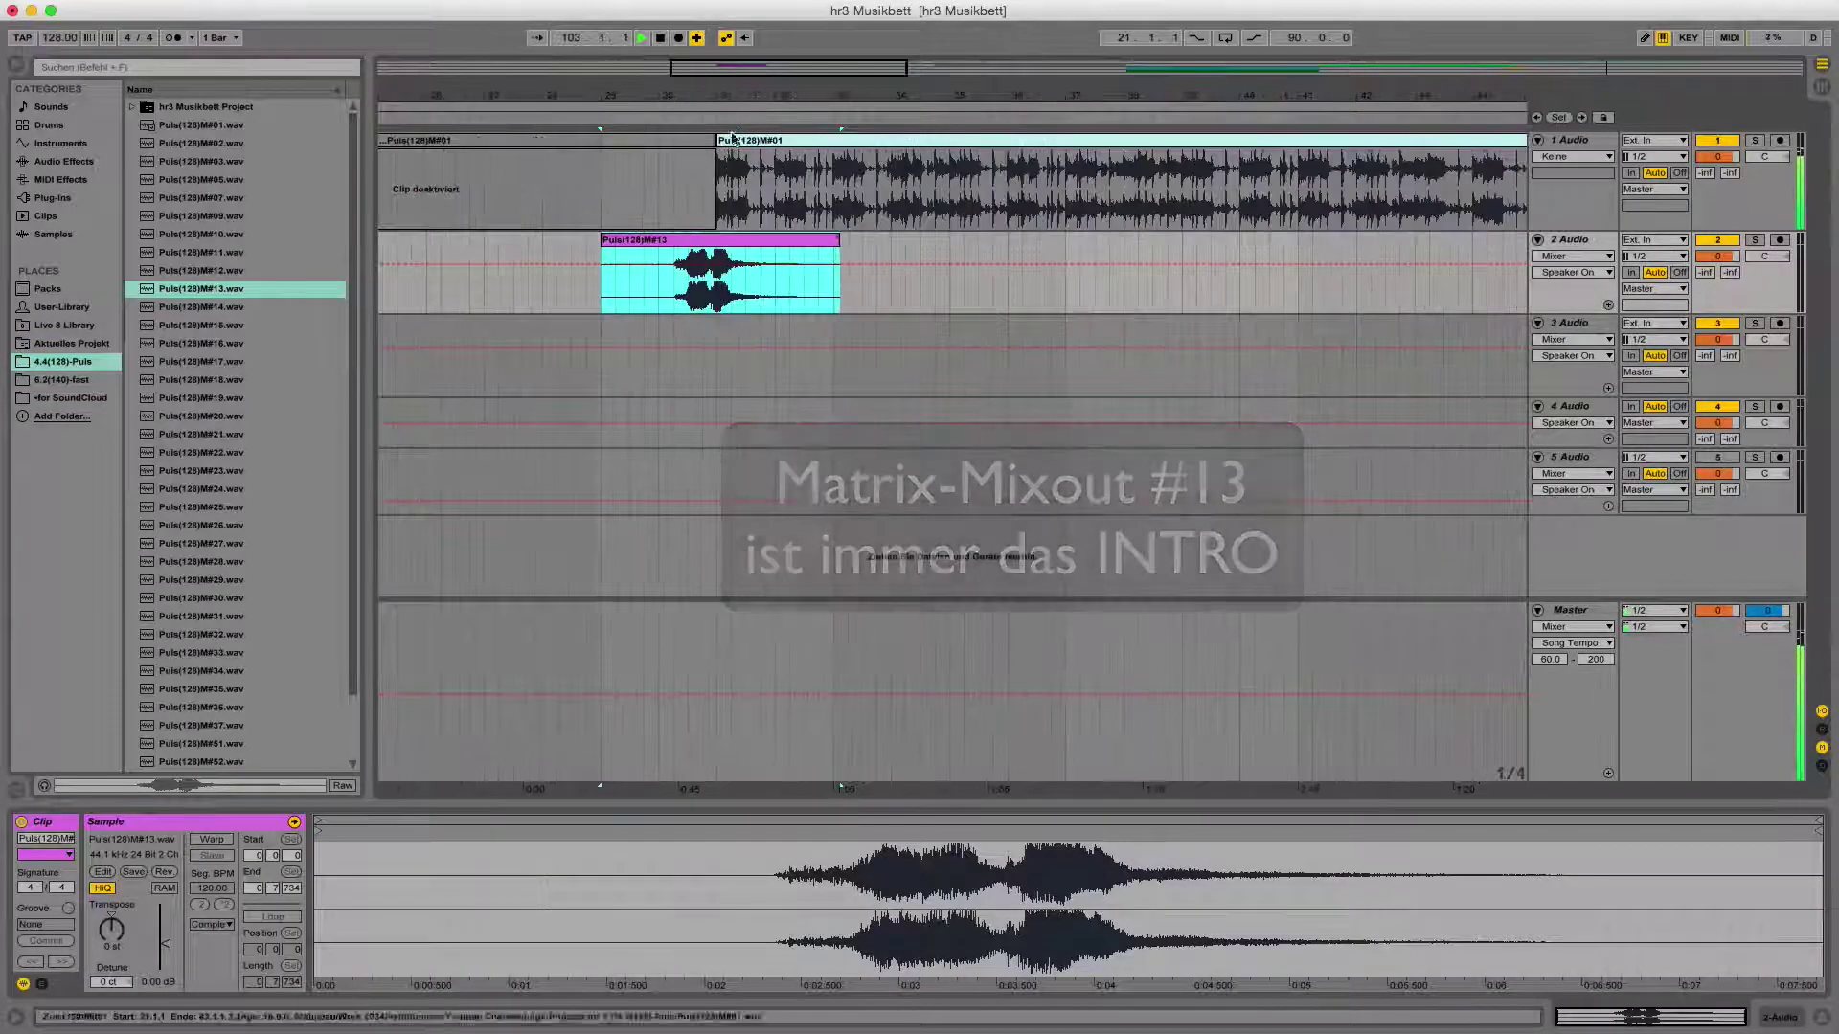
{"action": "left_click_drag", "start_coordinate": [751, 95], "coordinate": [615, 11]}
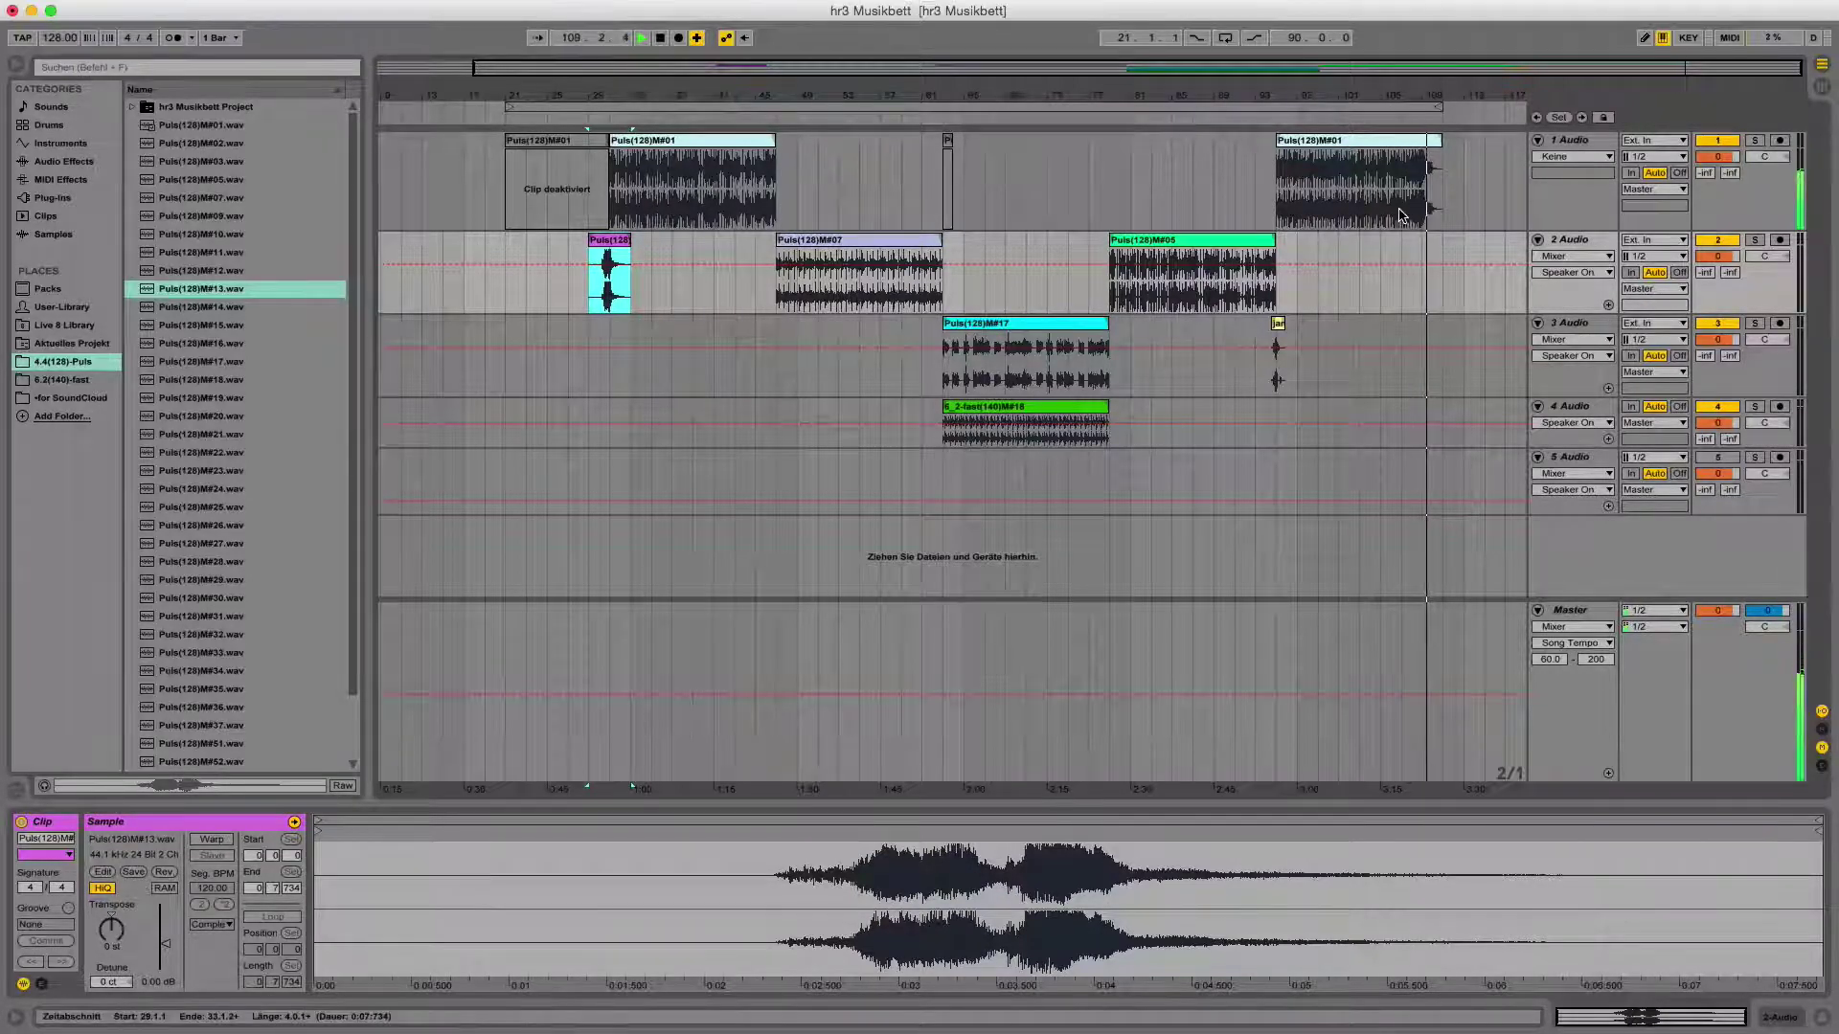
- Stop playback and listen to the transition from the M#13 intro into the first active M#01 section
{"action": "key", "text": "space"}
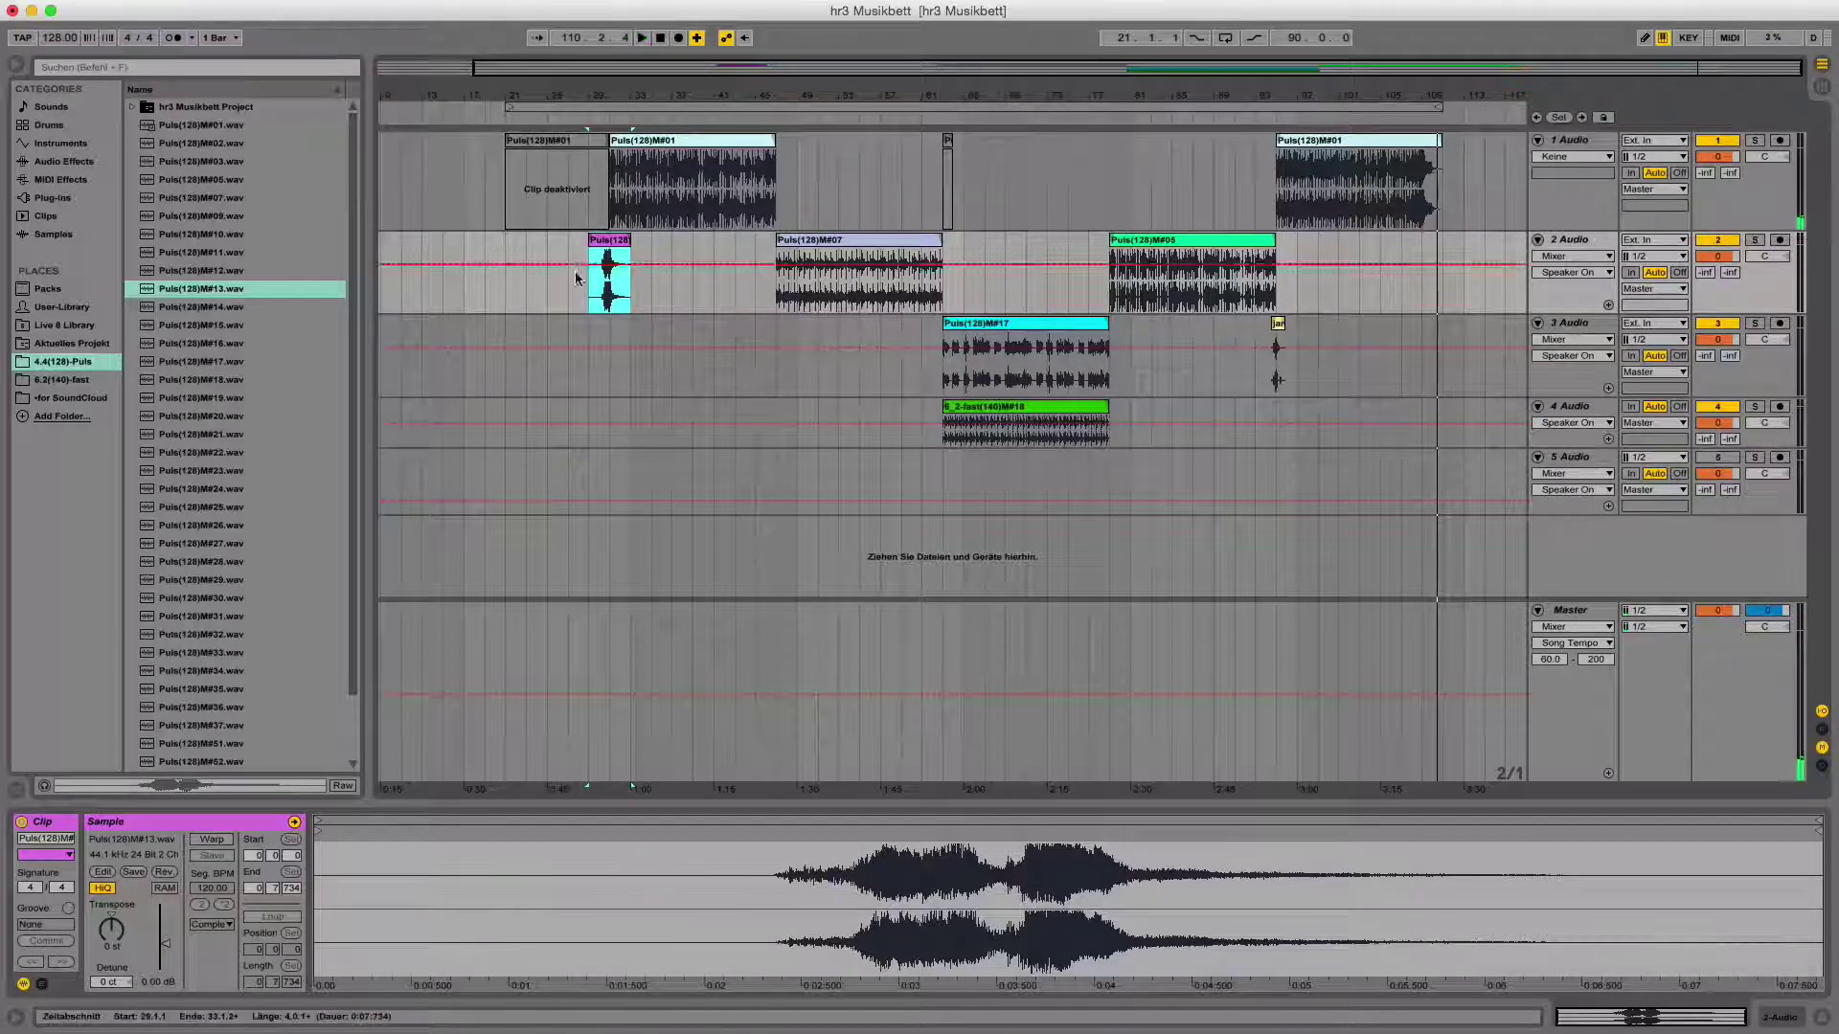
{"action": "left_click", "coordinate": [569, 284]}
{"action": "left_click_drag", "start_coordinate": [594, 97], "coordinate": [624, 202]}
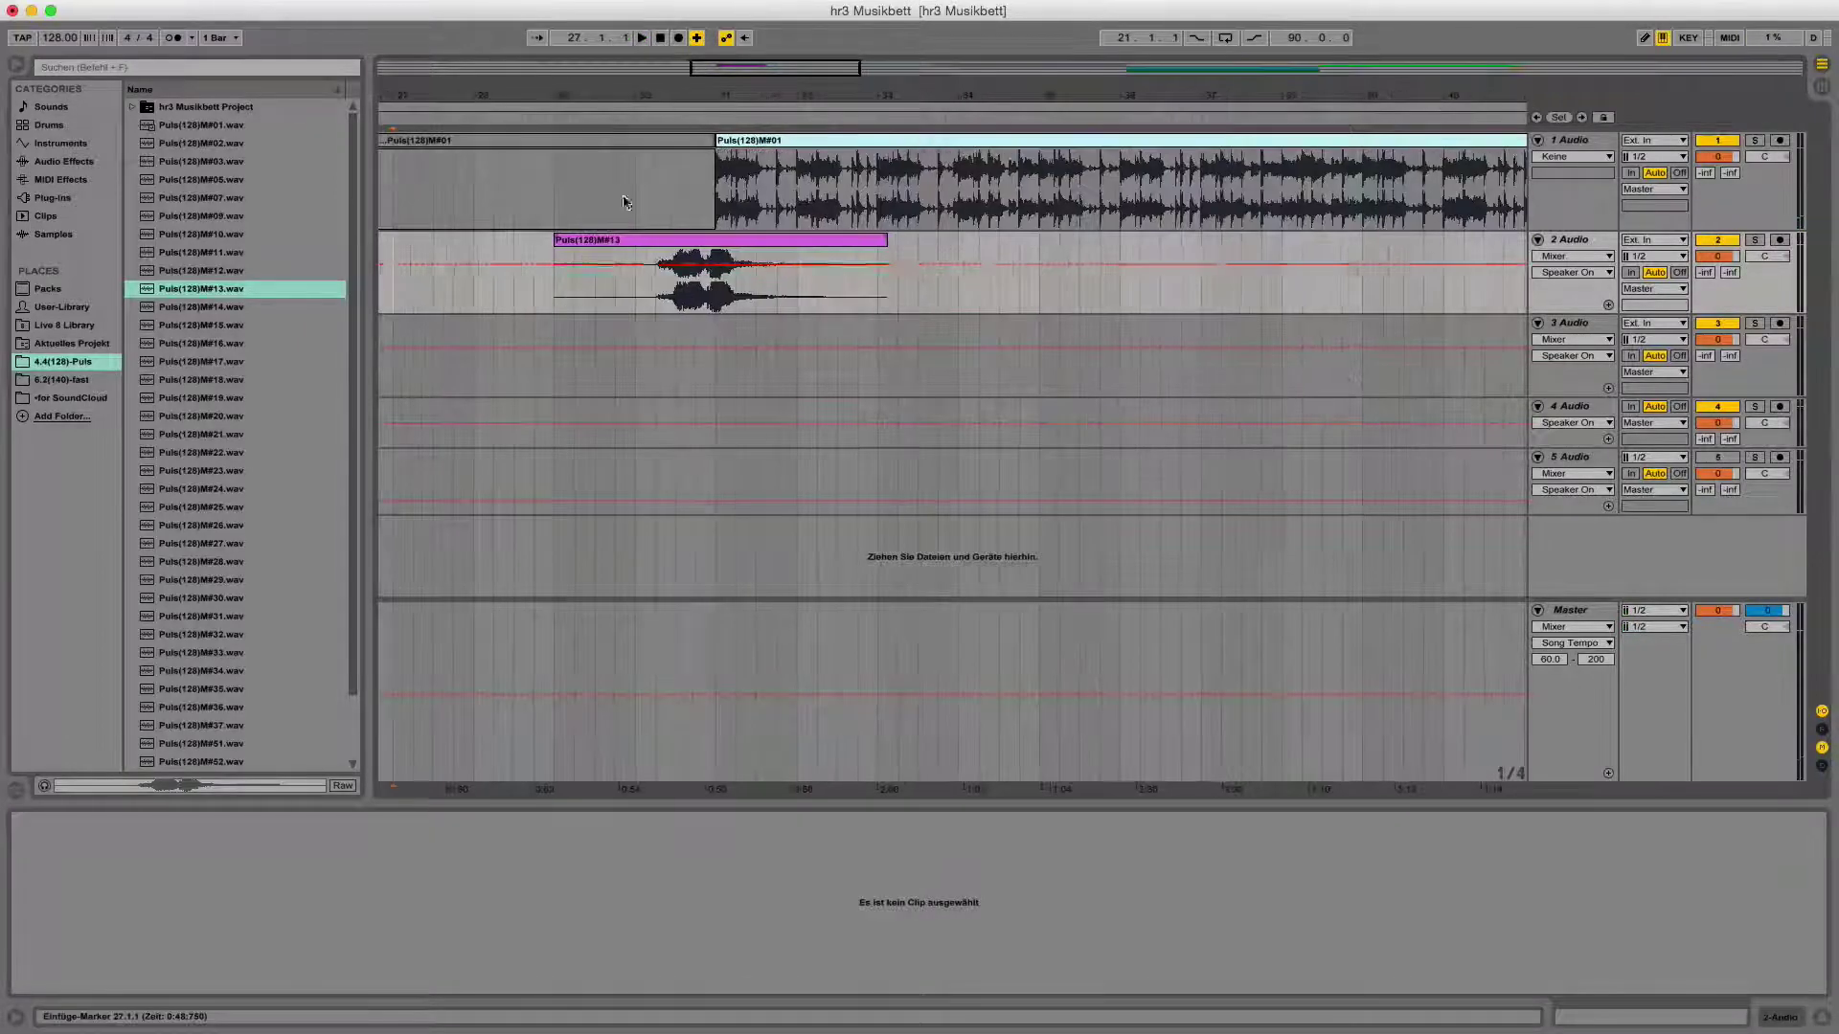
{"action": "left_click", "coordinate": [648, 292]}
{"action": "key", "text": "space"}
- Shorten the loop range to 81 bars by moving its start to the M#13 intro, keeping its end at bar 111
{"action": "key", "text": "minus"}
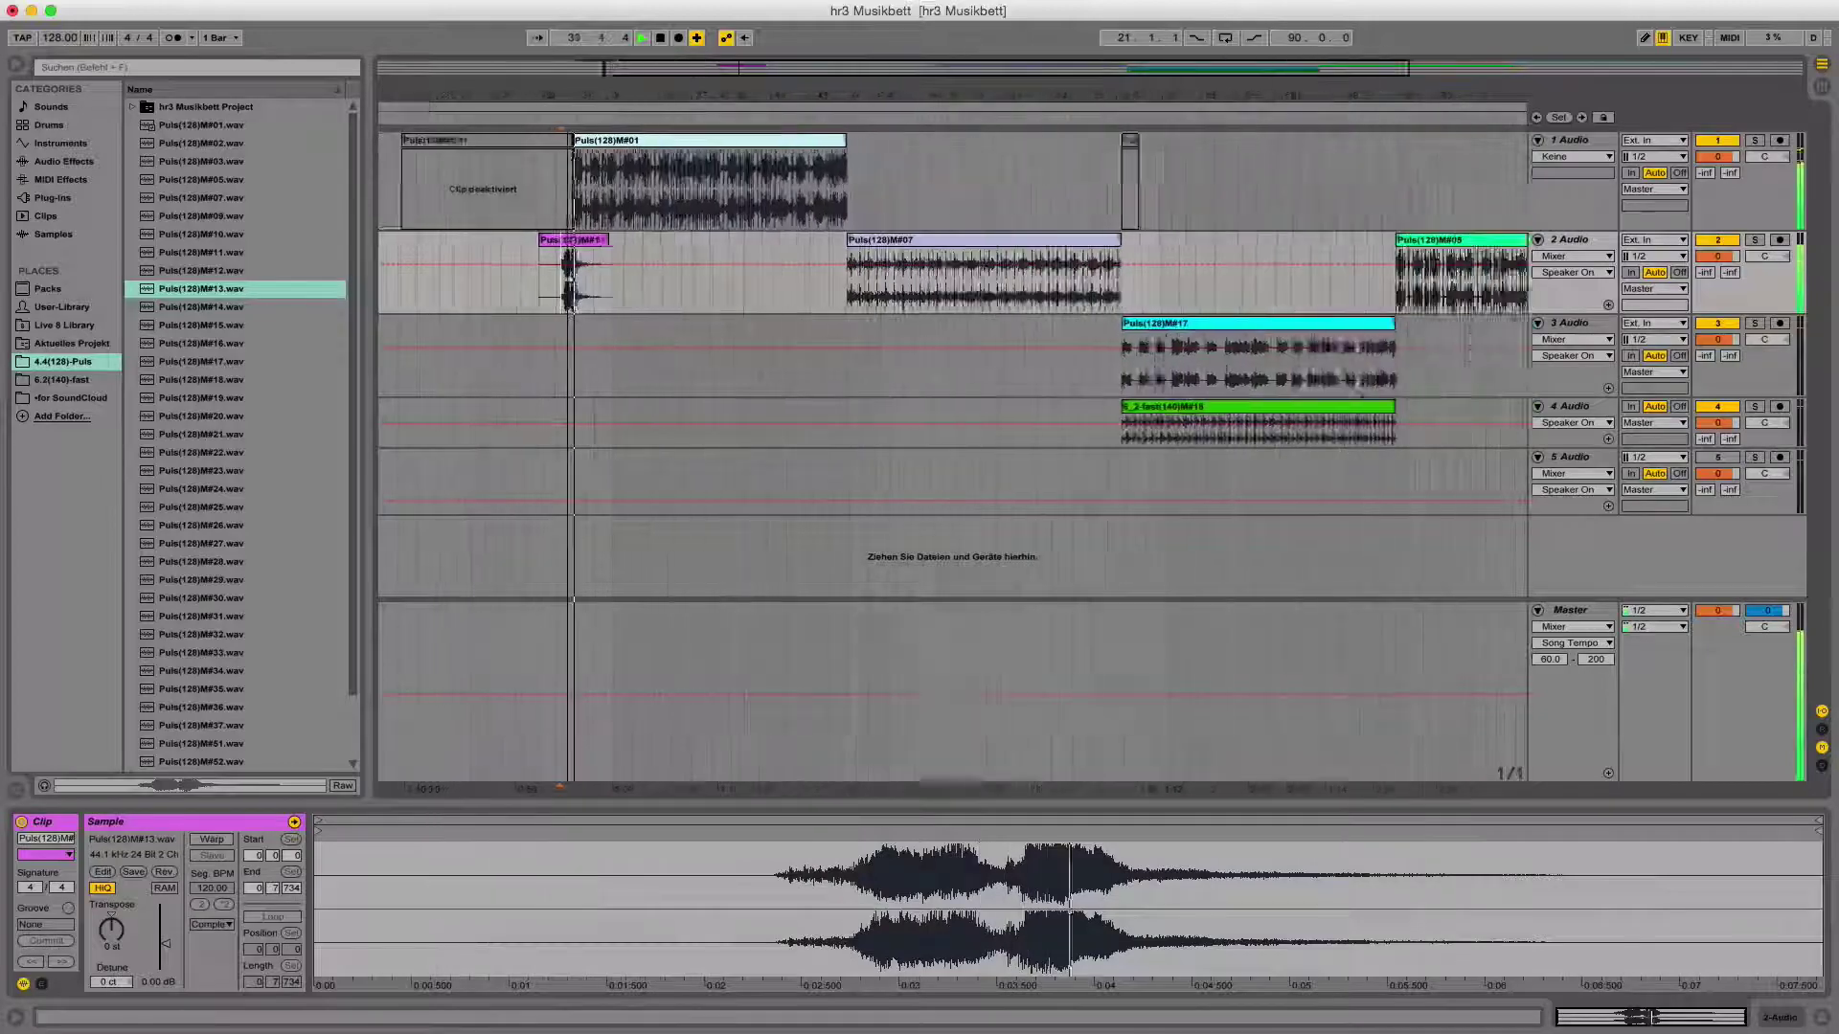
{"action": "key", "text": "minus"}
{"action": "left_click_drag", "start_coordinate": [436, 108], "coordinate": [708, 92]}
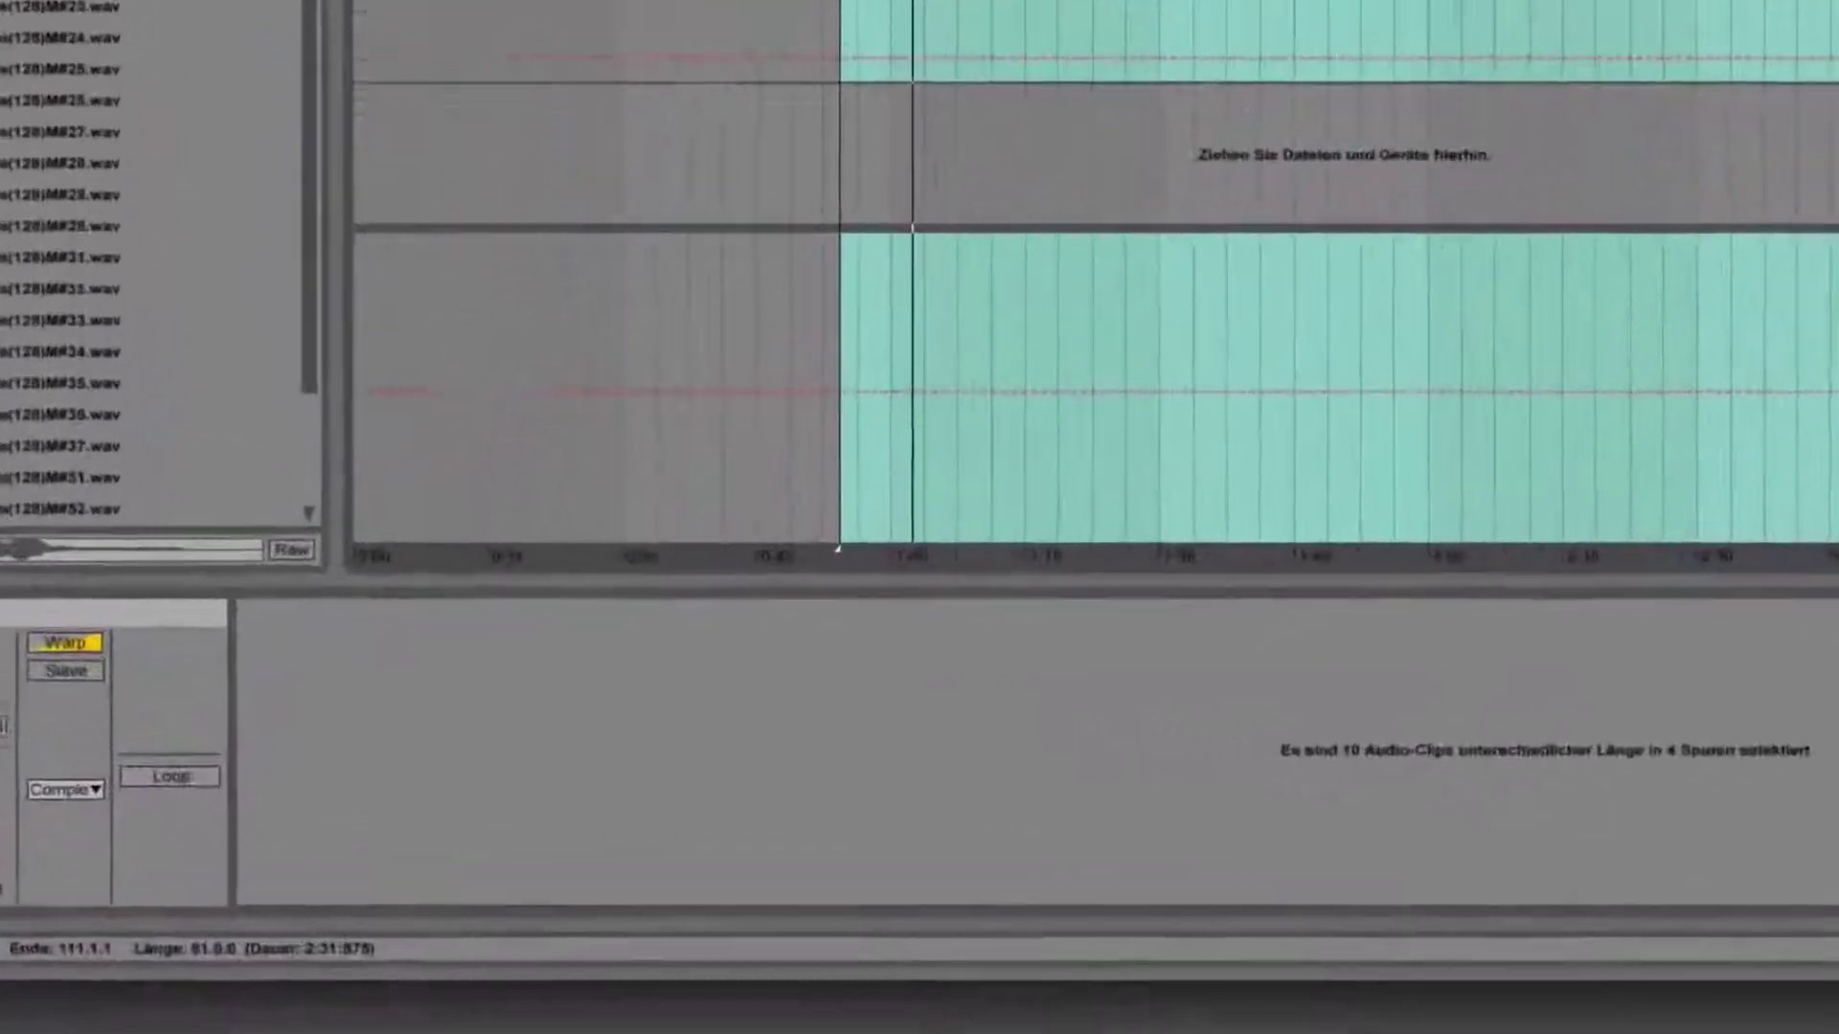